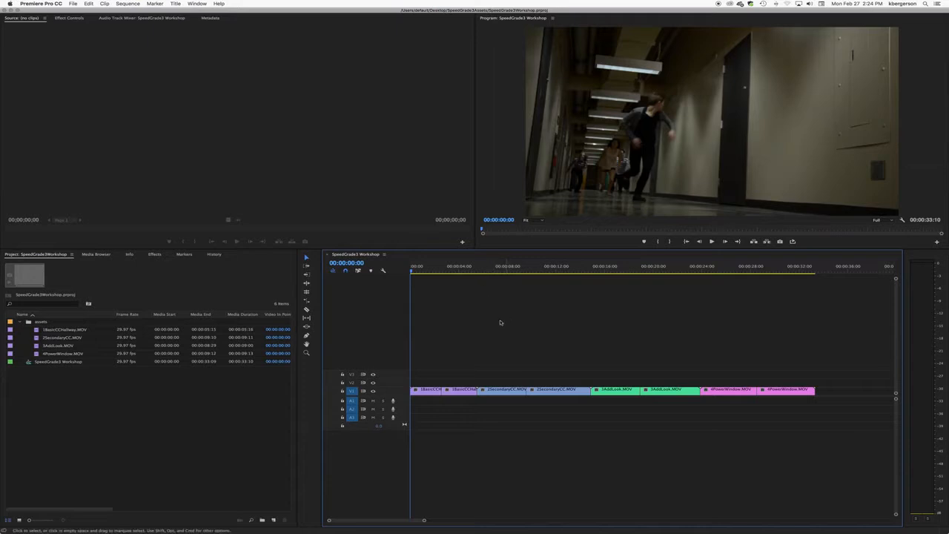
# - Scrub through the opening hallway clips of the sequence and stop at 00:00:03:16
pyautogui.moveTo(411, 272); pyautogui.dragTo(457, 281)
pyautogui.hscroll(1, 458, 281)
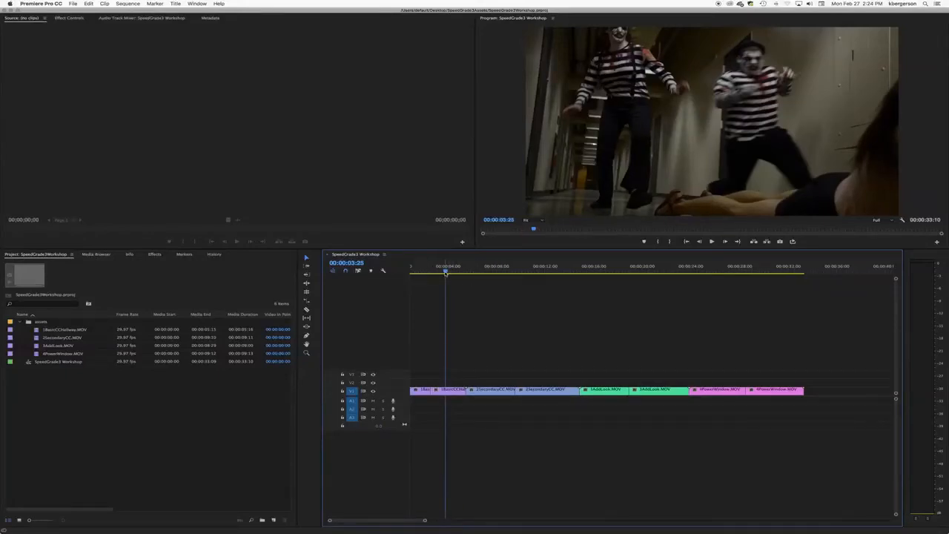
pyautogui.moveTo(446, 272); pyautogui.dragTo(341, 325)
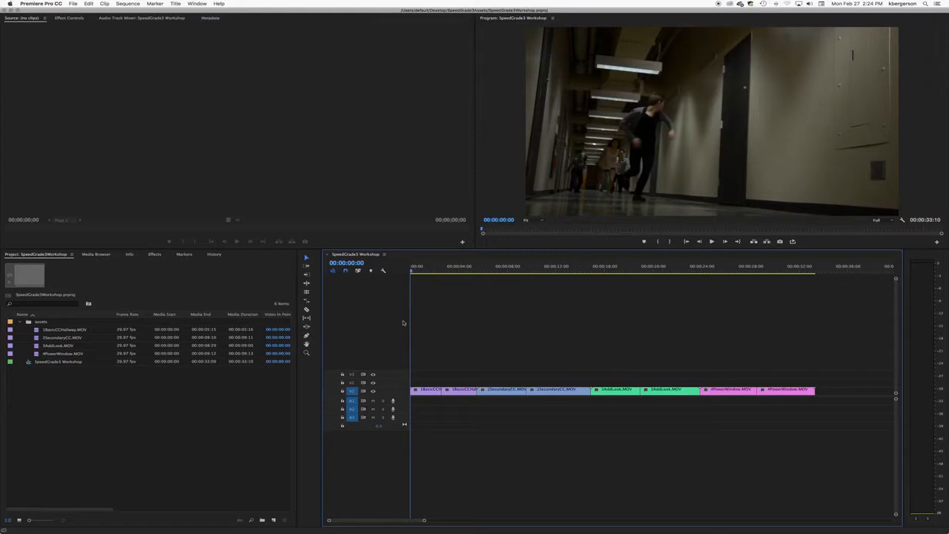
pyautogui.moveTo(403, 323); pyautogui.dragTo(458, 279)
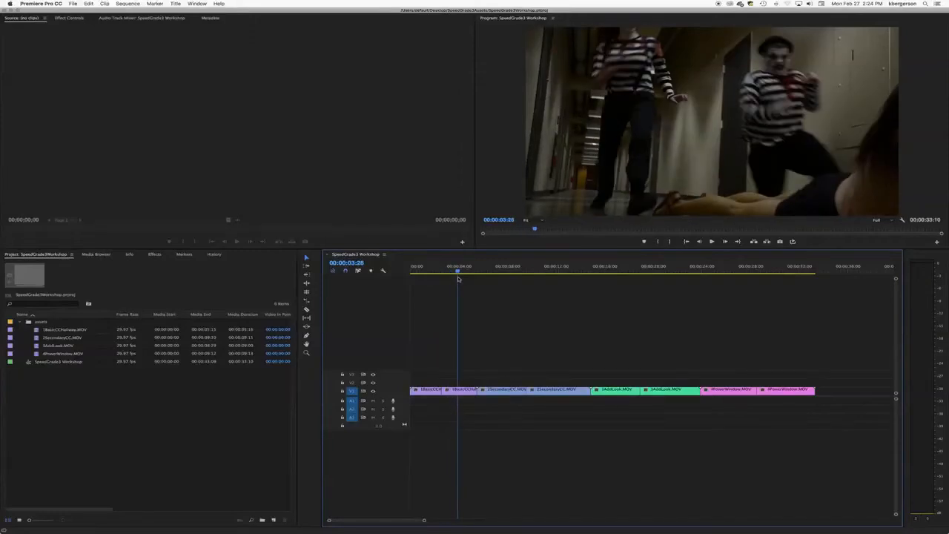
pyautogui.moveTo(458, 279)
pyautogui.mouseDown()
pyautogui.moveTo(433, 279)
pyautogui.moveTo(454, 279)
pyautogui.mouseUp()
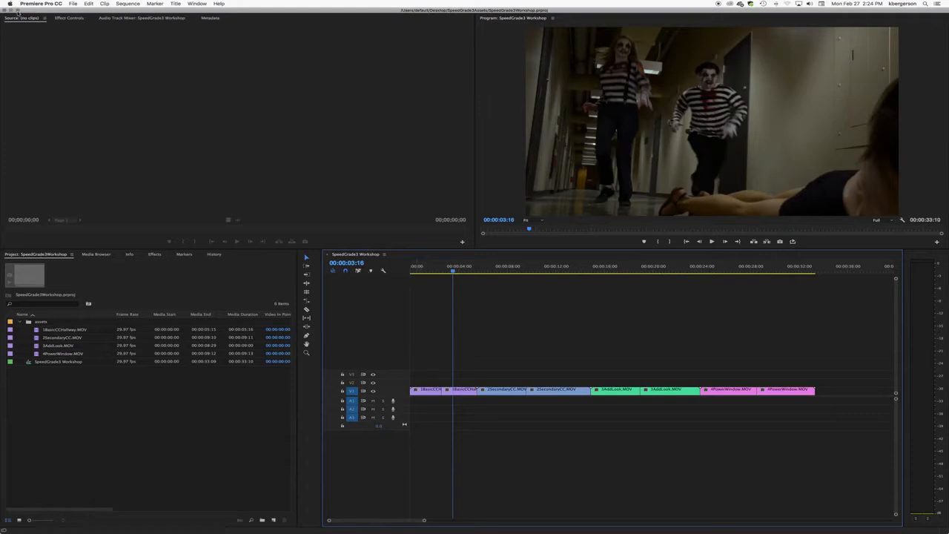
# - Export the sequence as a CMX3600 EDL titled SpeedGrade3 Workshop into the SpeedGrade3Assets folder, keeping the default export settings
pyautogui.click(73, 4)
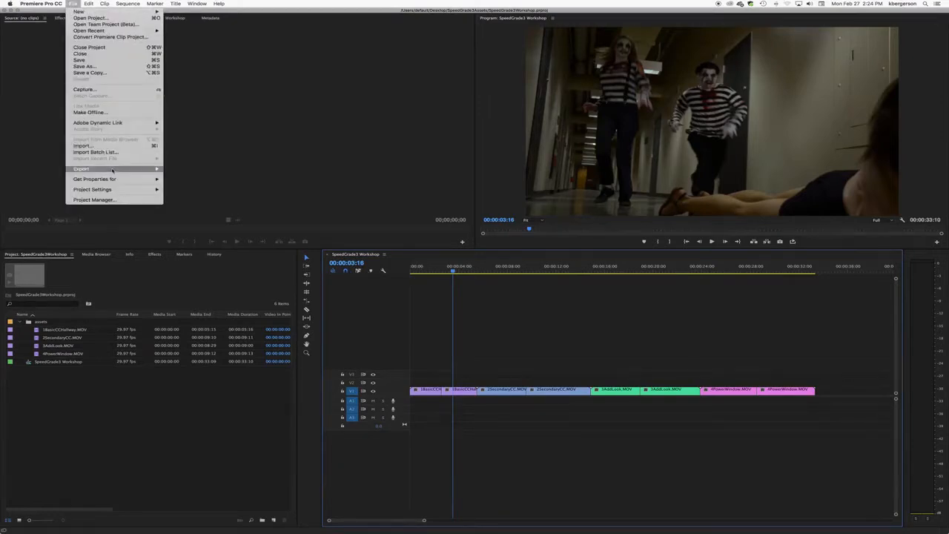
pyautogui.moveTo(113, 169)
pyautogui.click(176, 206)
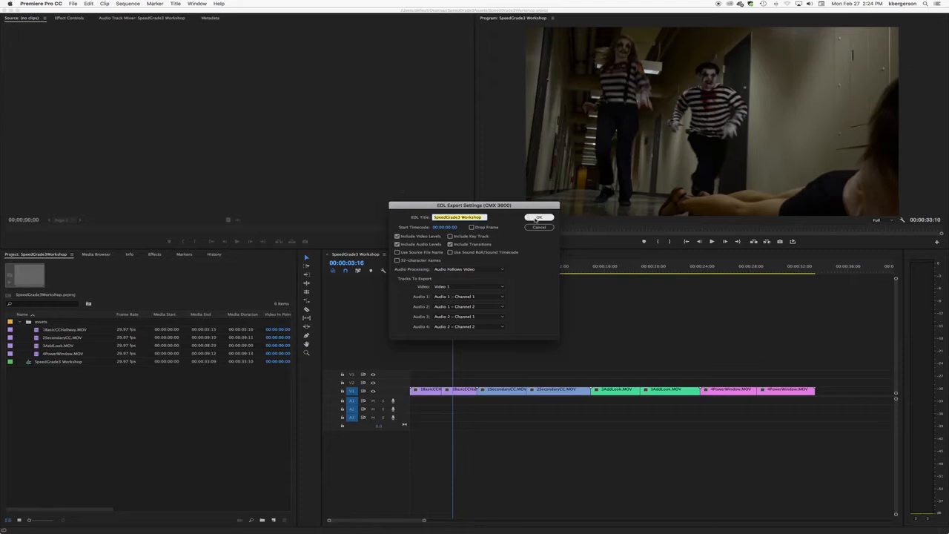
pyautogui.click(537, 218)
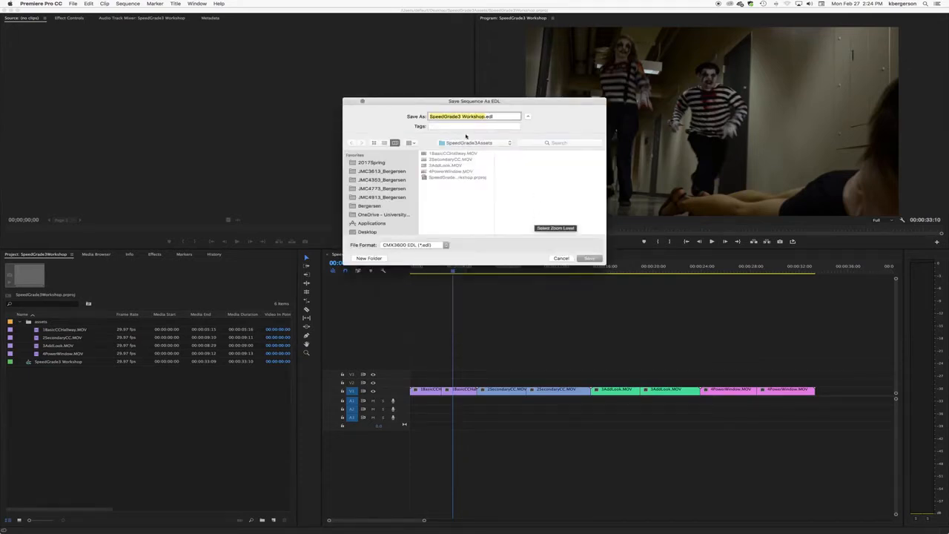
pyautogui.click(589, 258)
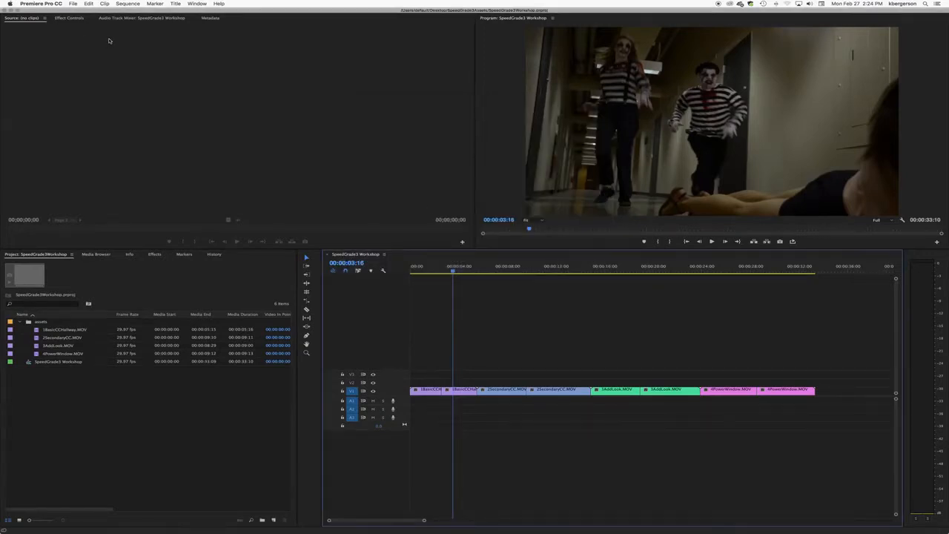
# - Switch to Finder and launch Adobe SpeedGrade CC 2015 from its folder in Applications
pyautogui.press('super+h')
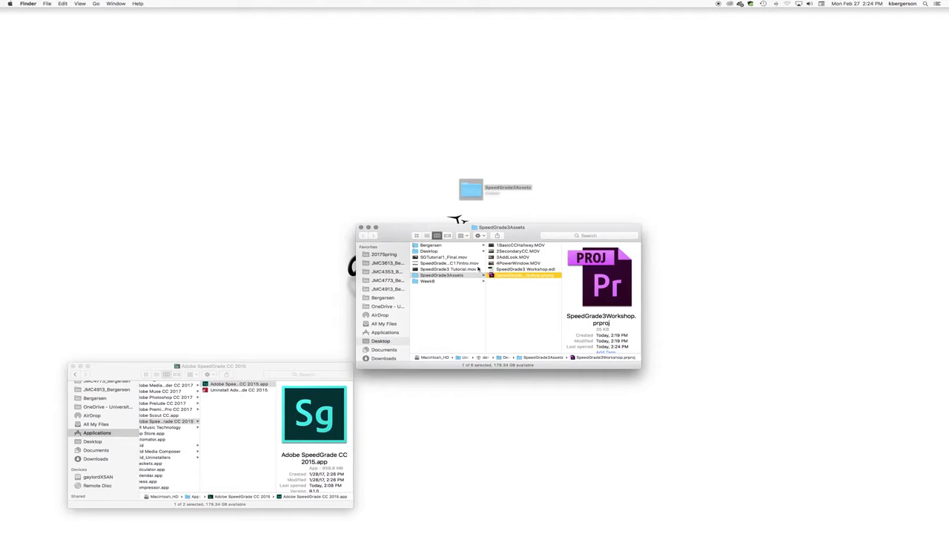
pyautogui.click(256, 369)
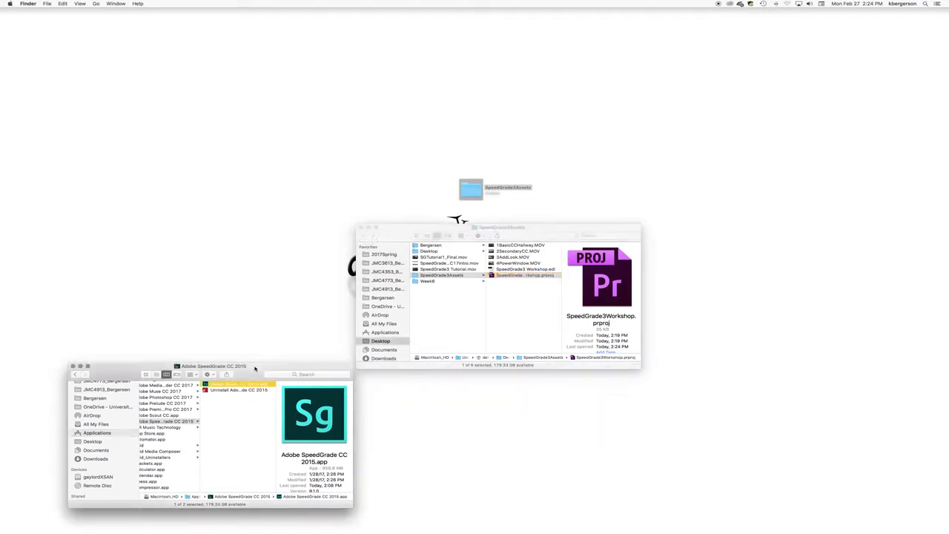
pyautogui.click(96, 433)
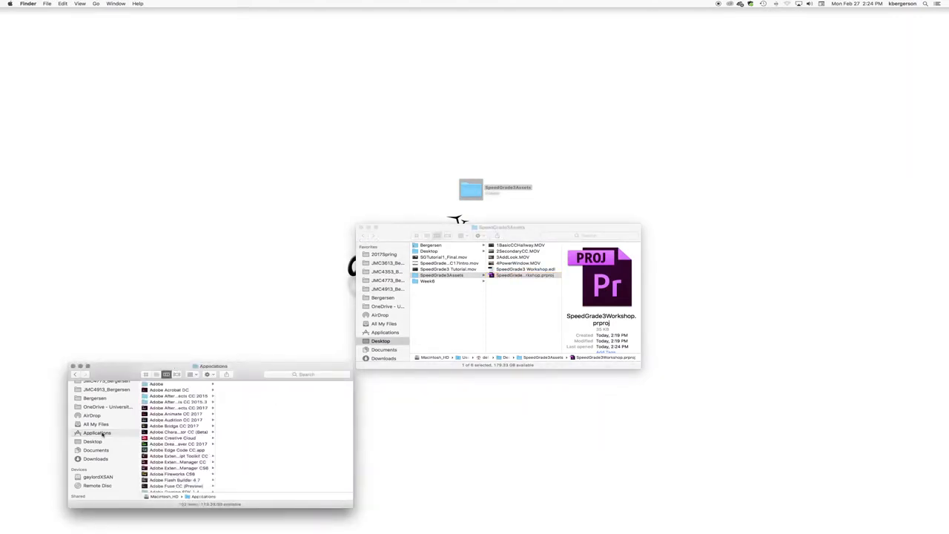
pyautogui.scroll(-10, 171, 428)
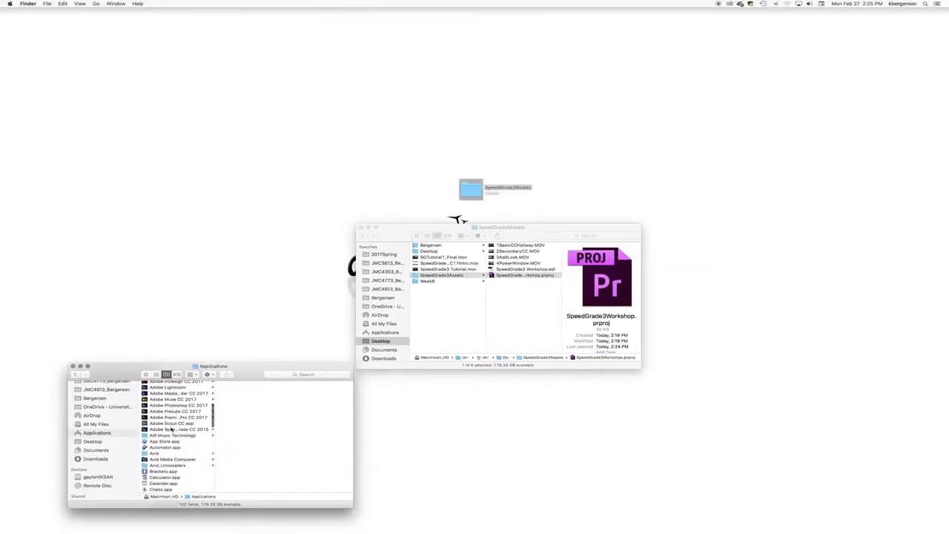
pyautogui.click(175, 430)
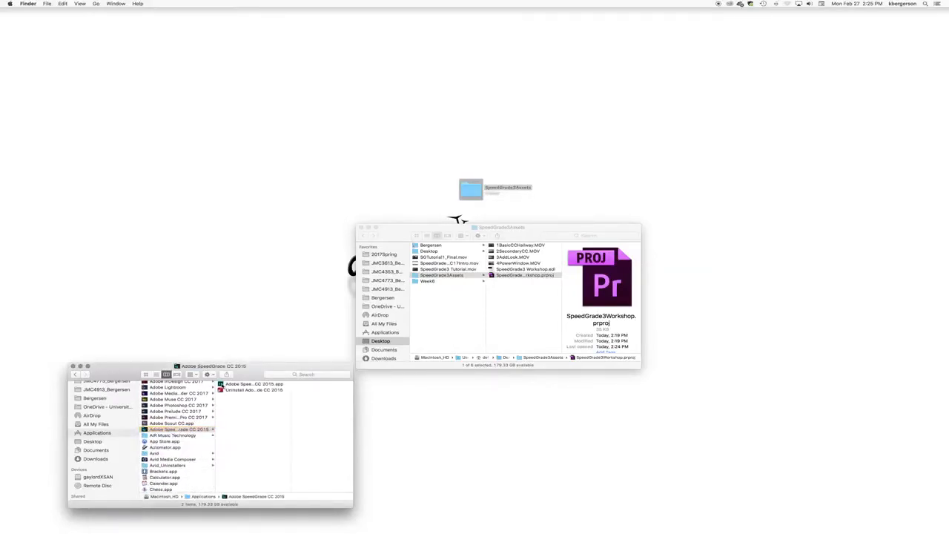
pyautogui.doubleClick(222, 385)
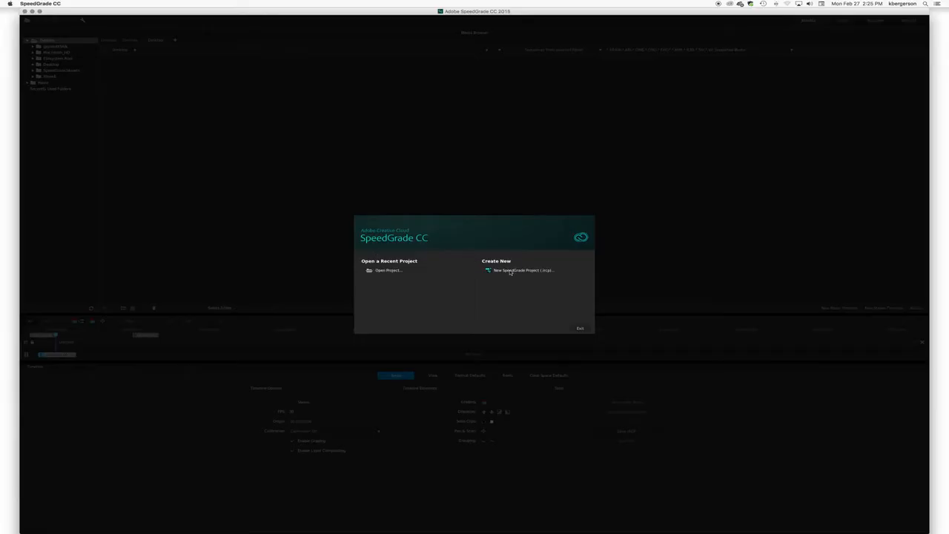
# - Create a new SpeedGrade project and save it as YourNameSpeedgrade.ircp in the SpeedGrade3Assets folder
pyautogui.click(510, 270)
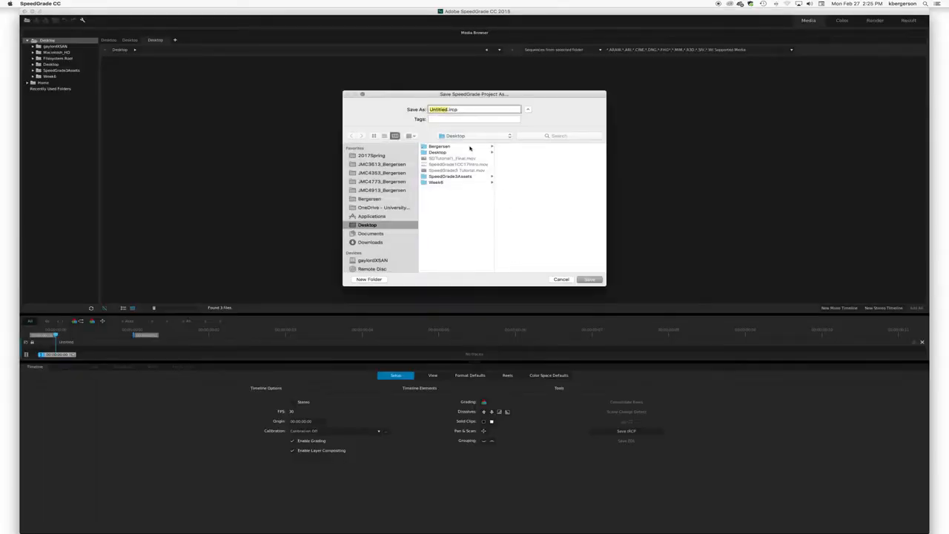
pyautogui.write('YourNameSpeedgrade')
pyautogui.click(452, 177)
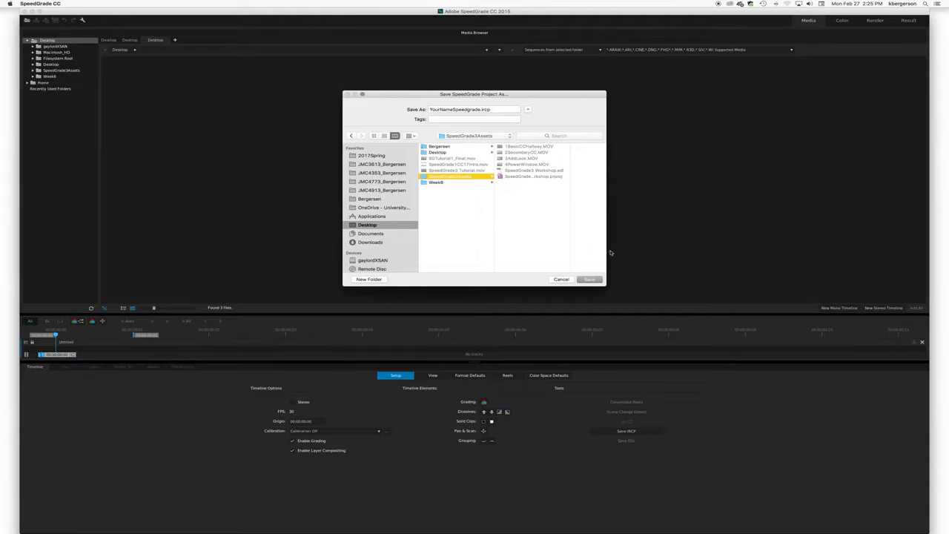
pyautogui.click(589, 280)
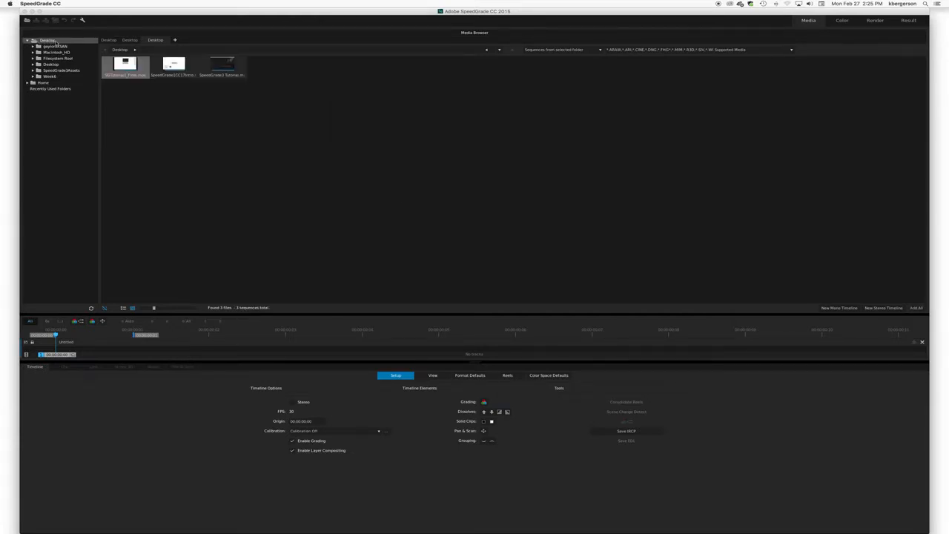
# - Browse to the SpeedGrade3Assets folder on the desktop in the Media Browser
pyautogui.click(27, 40)
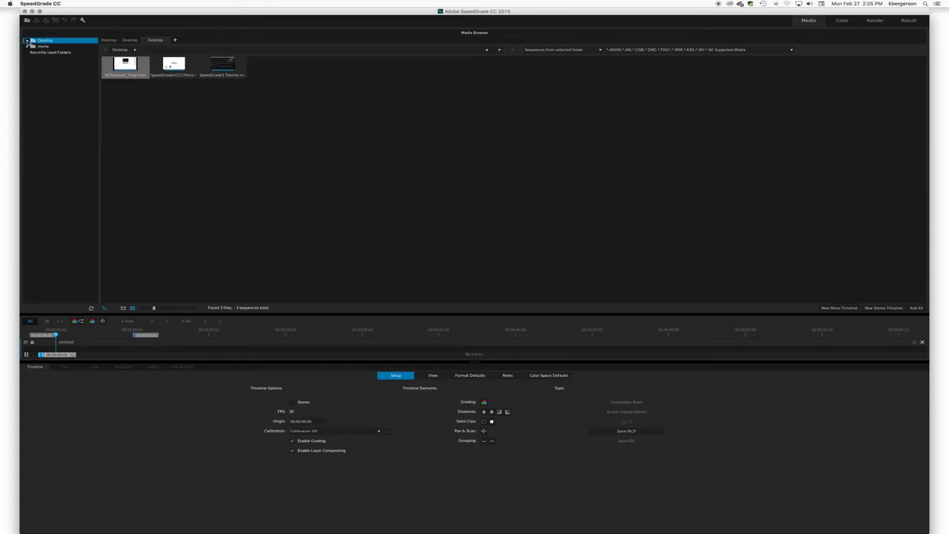
pyautogui.click(26, 41)
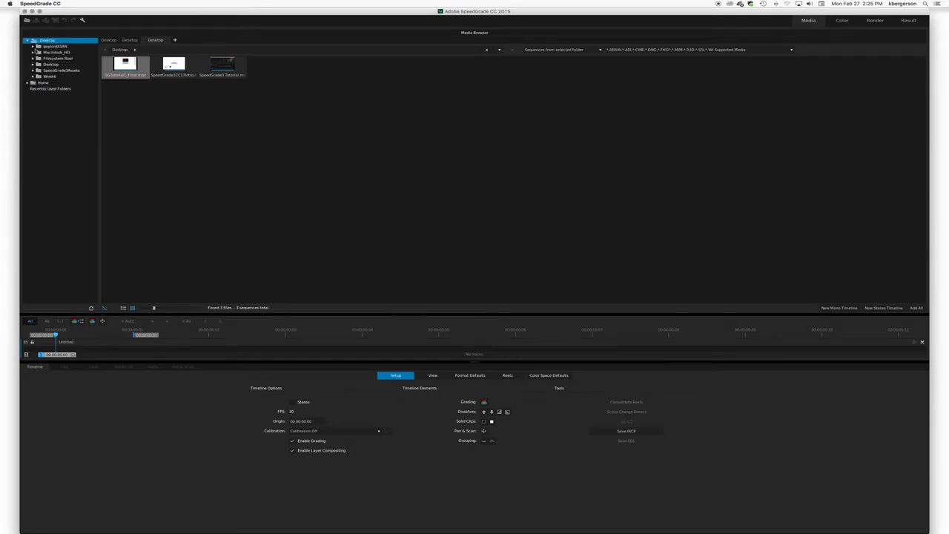
pyautogui.click(43, 70)
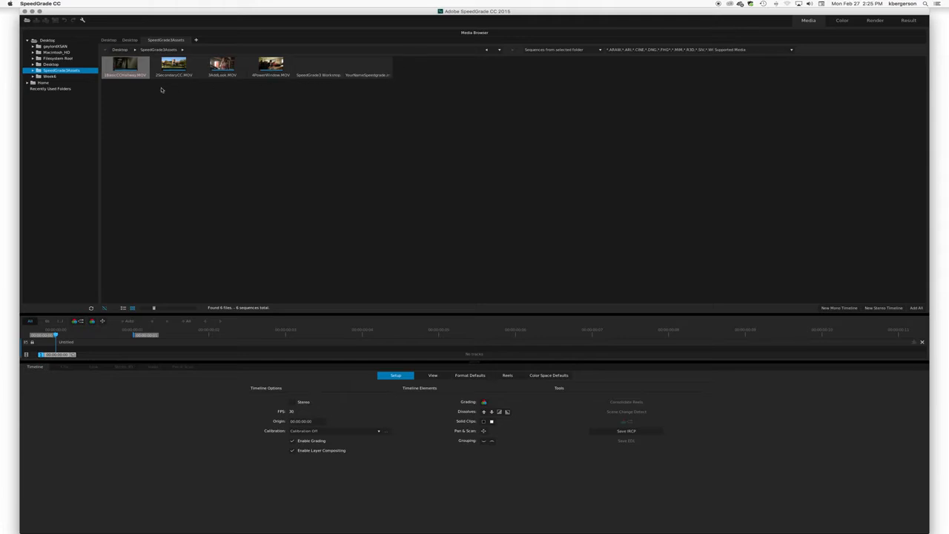
# - Open the SpeedGrade3 Workshop EDL as a timeline, saving the current project's changes, and load its reels from the desktop
pyautogui.click(325, 68)
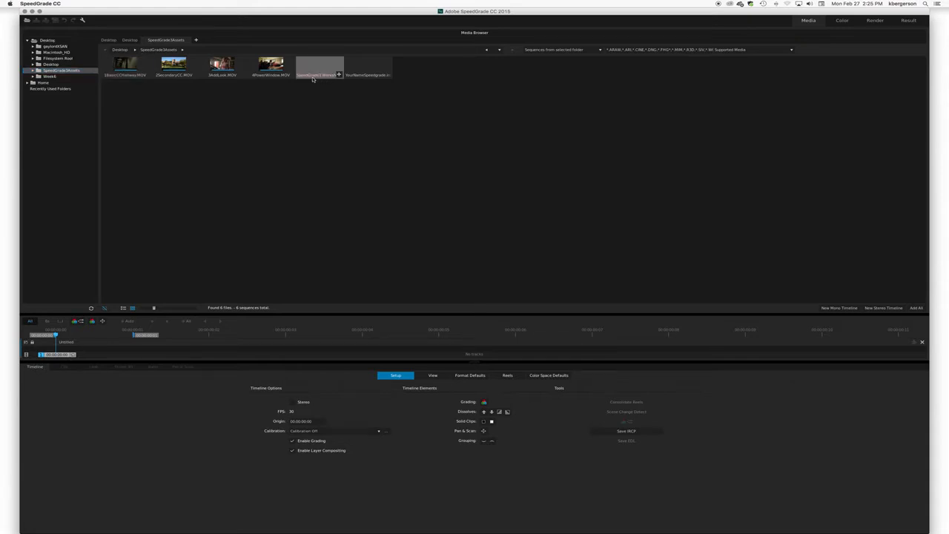
pyautogui.doubleClick(312, 77)
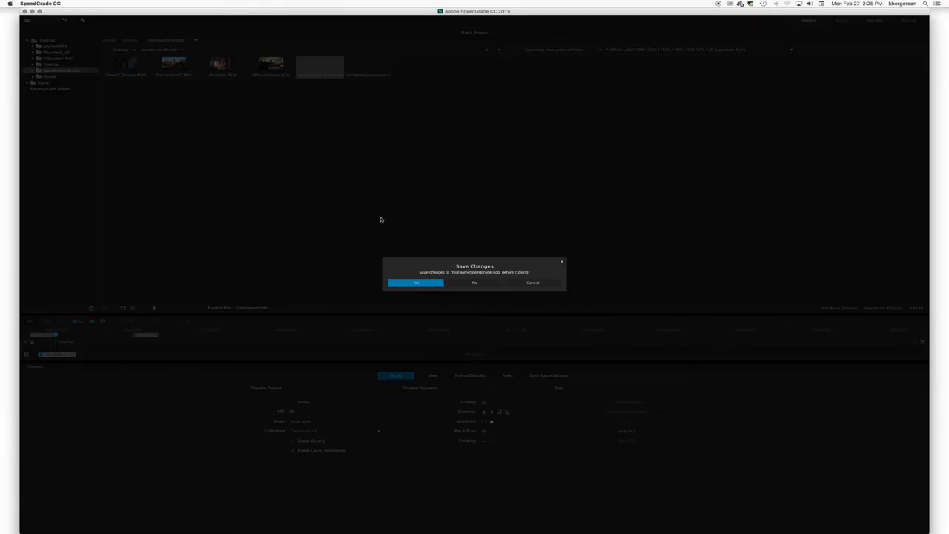
pyautogui.click(420, 284)
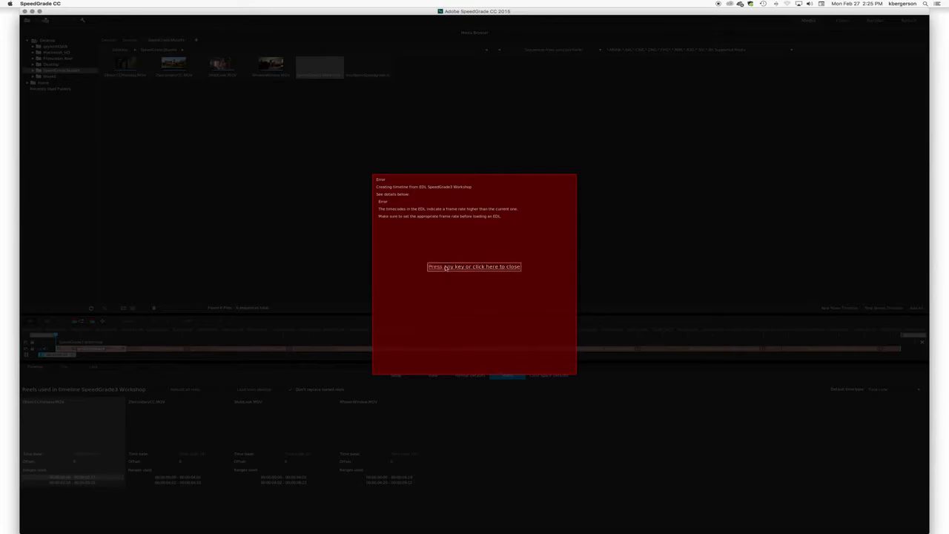
pyautogui.click(443, 271)
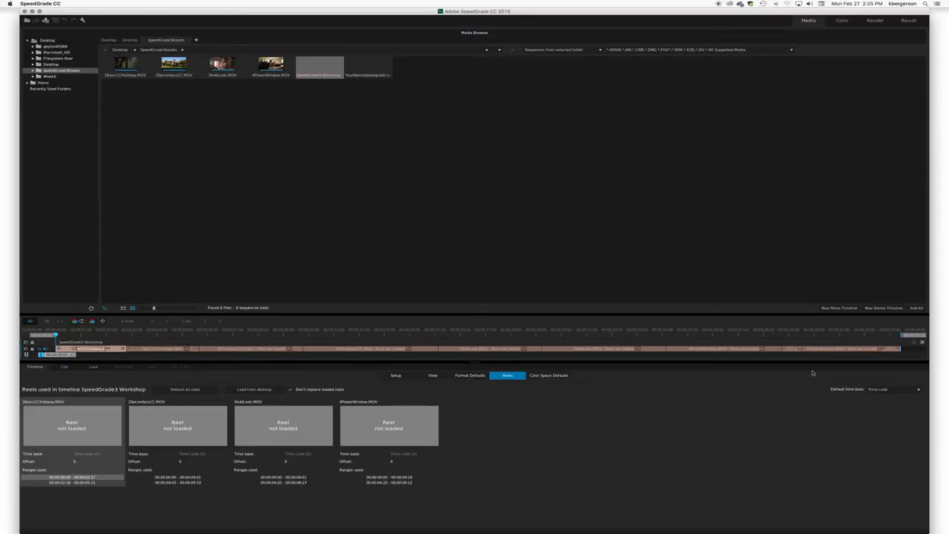
pyautogui.click(250, 390)
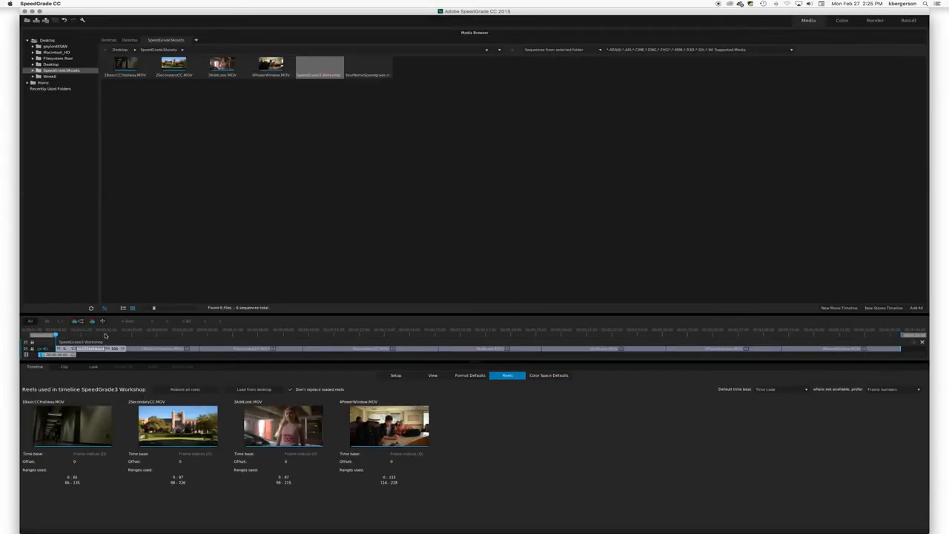
# - Place the playhead in the second hallway clip and show the Look settings in the Color workspace
pyautogui.moveTo(59, 338); pyautogui.dragTo(162, 353)
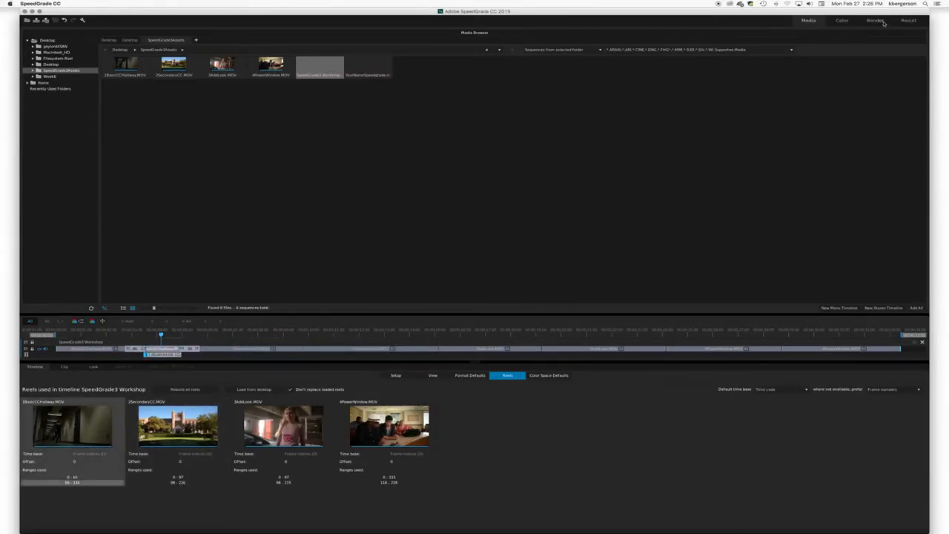
pyautogui.click(842, 20)
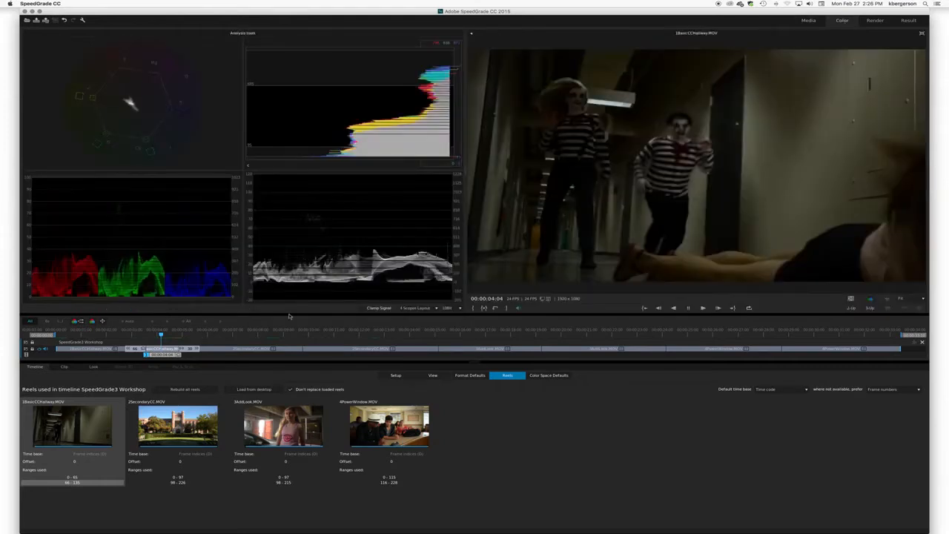
pyautogui.moveTo(161, 334)
pyautogui.mouseDown()
pyautogui.moveTo(353, 339)
pyautogui.moveTo(157, 343)
pyautogui.mouseUp()
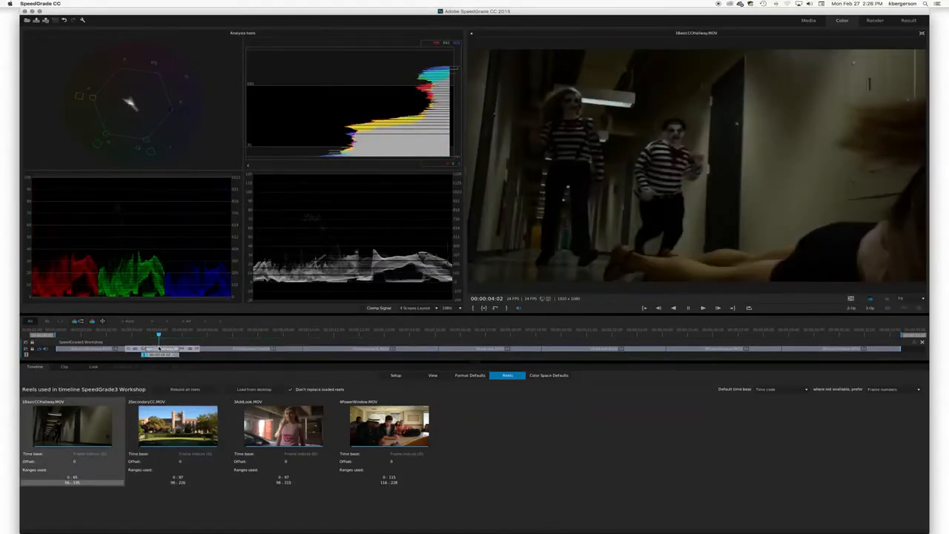
pyautogui.click(97, 367)
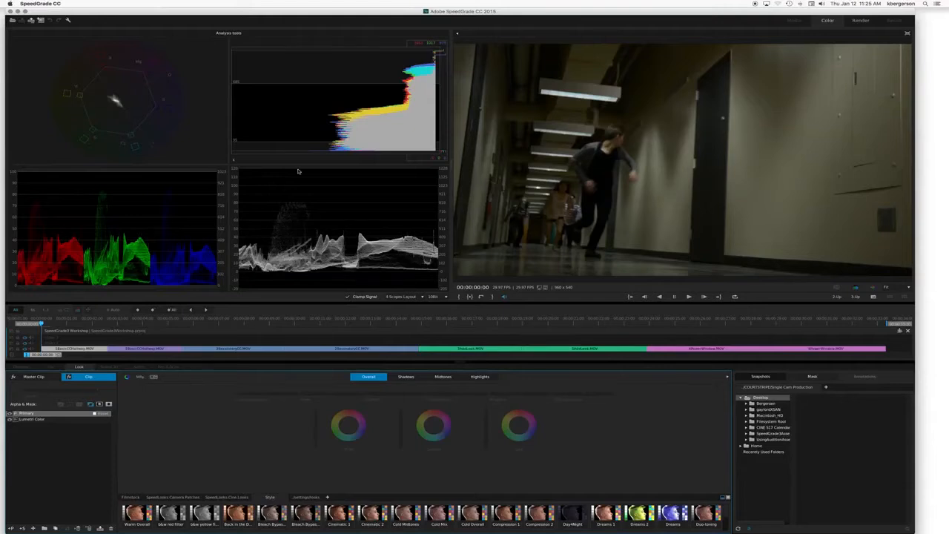
# - Hide and restore the analysis tools beside the viewer, and move the playhead to 00:00:03:27 in the second hallway clip
pyautogui.click(457, 34)
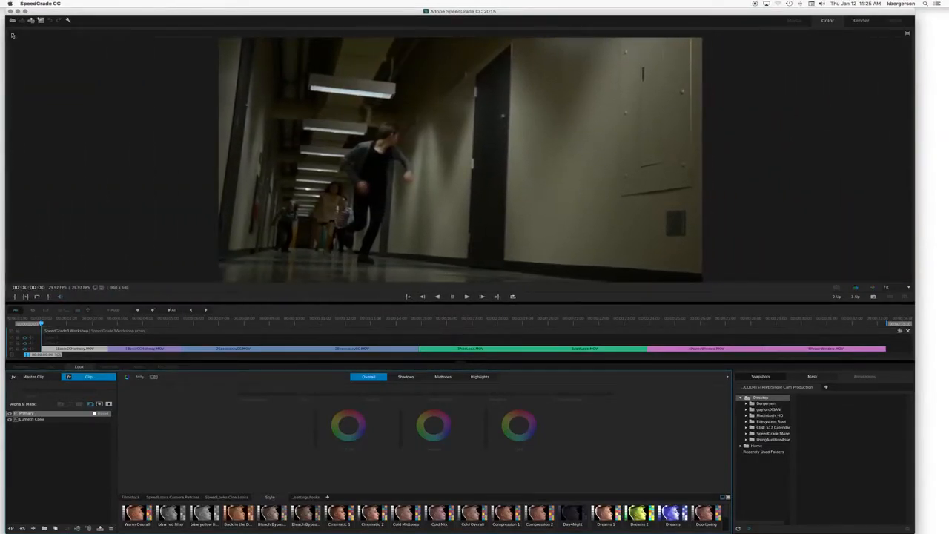
pyautogui.click(12, 34)
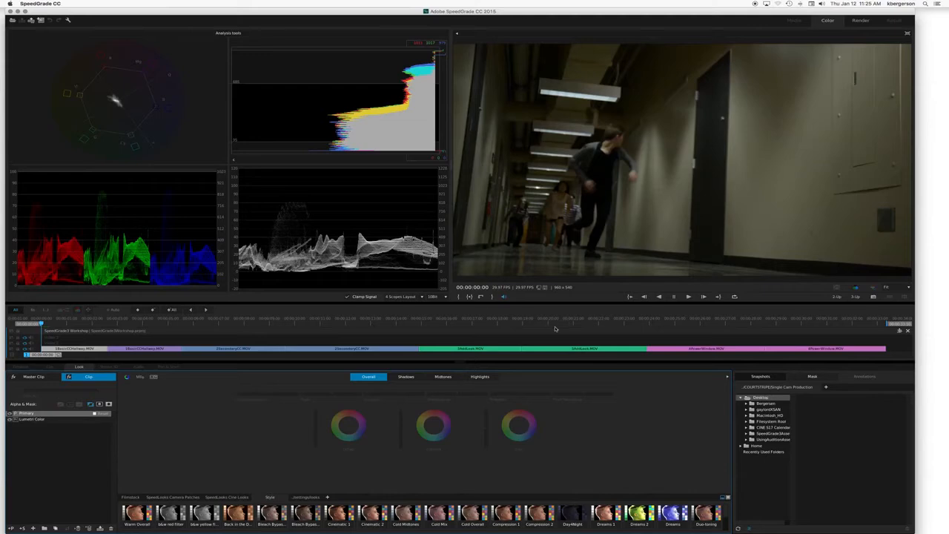
pyautogui.moveTo(42, 326); pyautogui.dragTo(140, 339)
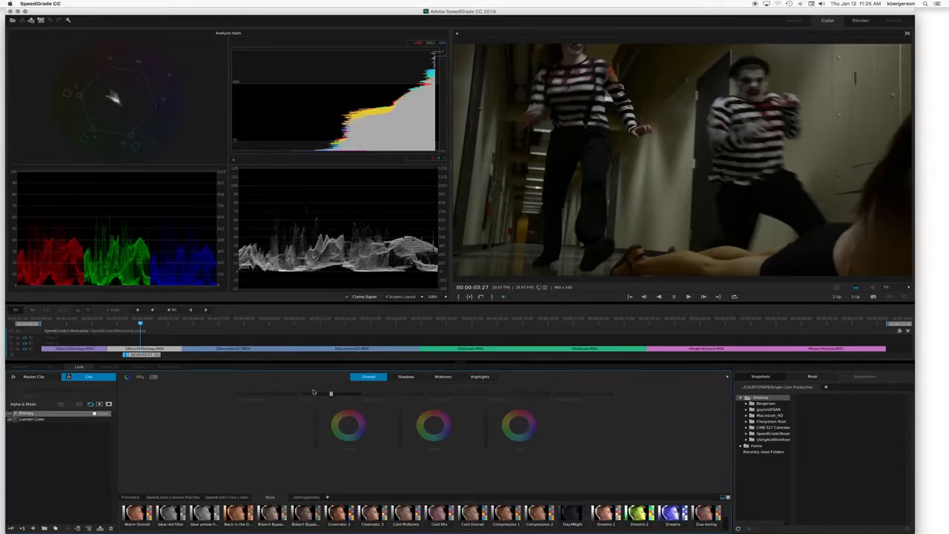
# - Change the color wheels to RGB sliders and display the Mask settings, keeping the Overall tonal range selected
pyautogui.click(139, 377)
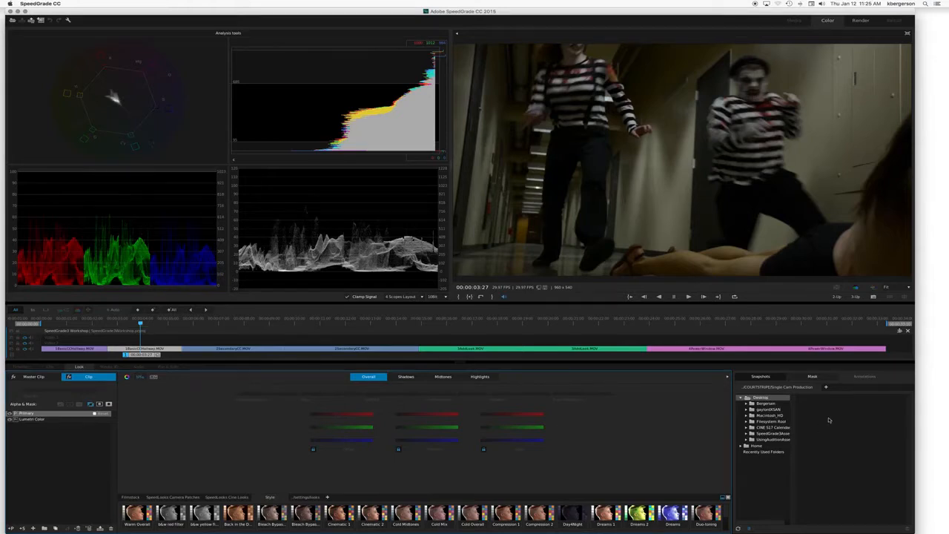
pyautogui.click(812, 377)
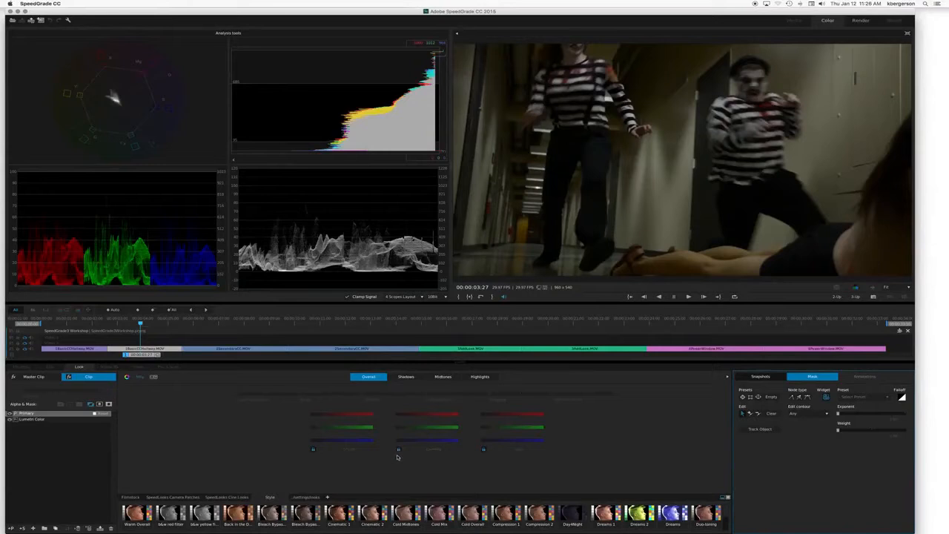
pyautogui.click(366, 377)
pyautogui.click(376, 378)
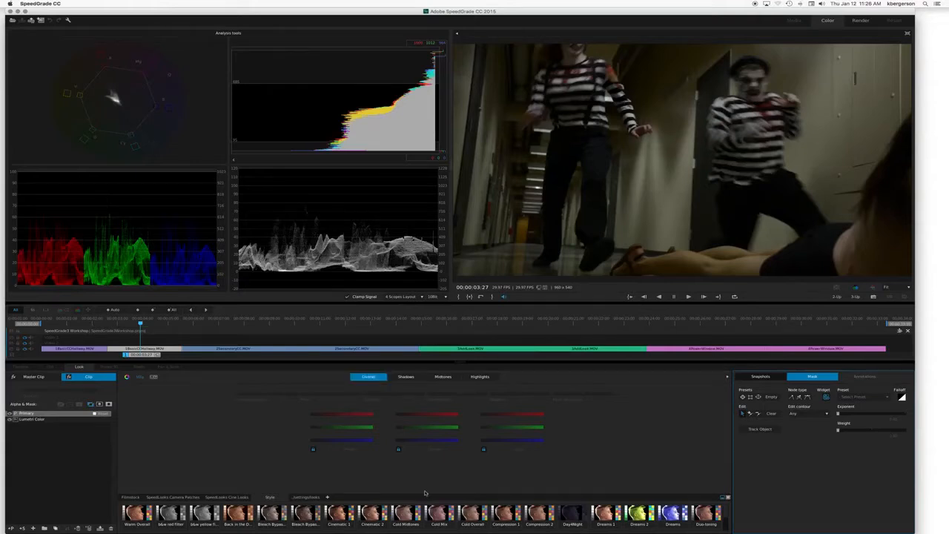
# - Unlink the Overall gamma channels, raise only the blue gamma slightly, and compare the hallway clip with the Primary layer off and on
pyautogui.click(399, 450)
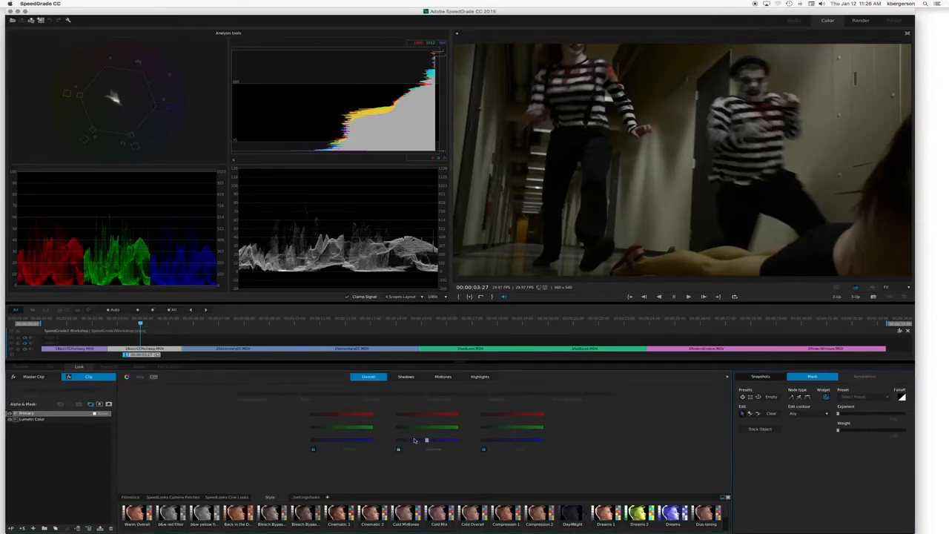
pyautogui.moveTo(428, 440); pyautogui.dragTo(431, 440)
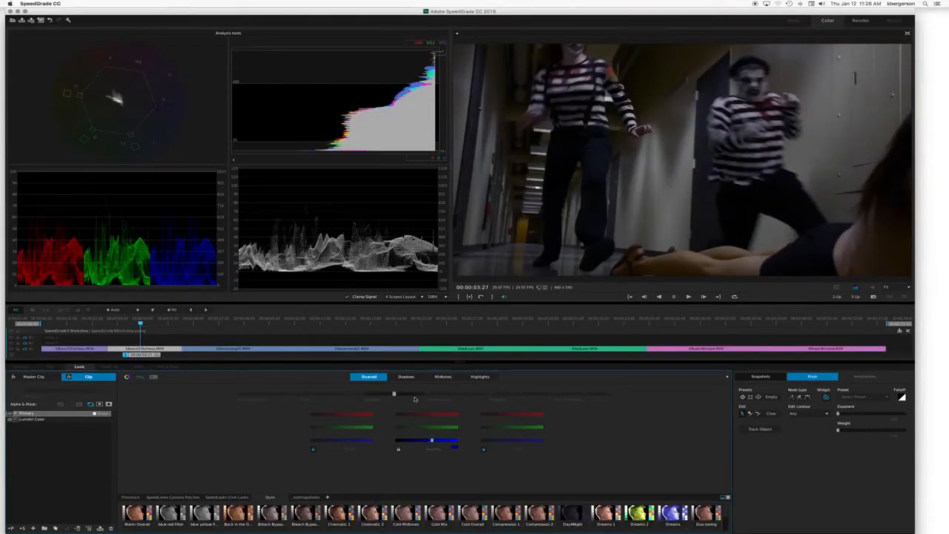
pyautogui.click(9, 413)
pyautogui.click(10, 416)
pyautogui.click(9, 415)
pyautogui.click(9, 416)
pyautogui.click(10, 416)
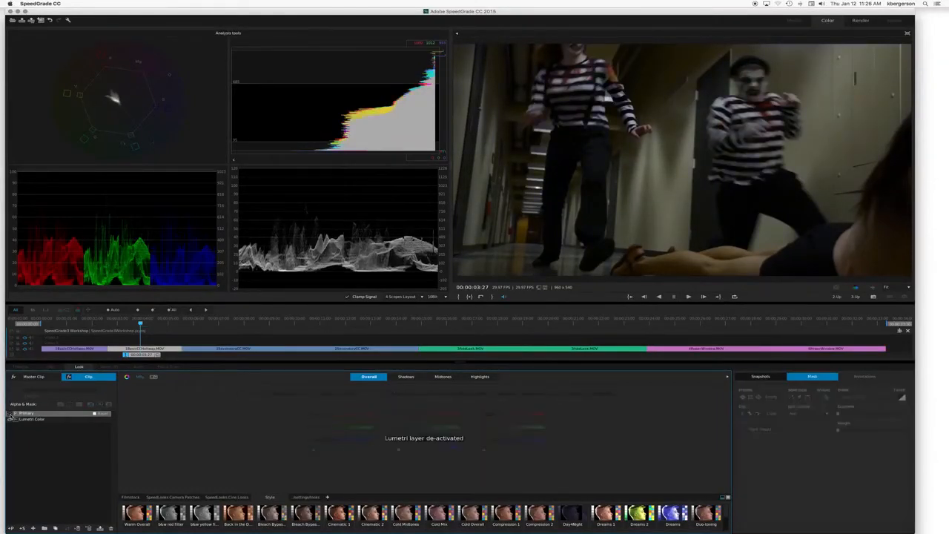
pyautogui.click(10, 416)
pyautogui.click(10, 415)
pyautogui.click(9, 416)
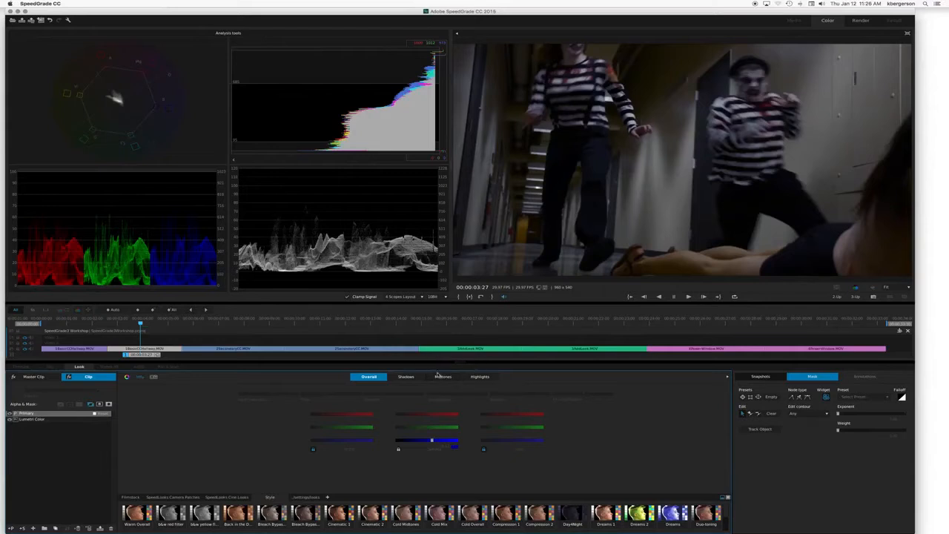
# - Set the Highlights gain to 0.68 on the linked red, green and blue channels, checking it against the ungraded image
pyautogui.click(477, 378)
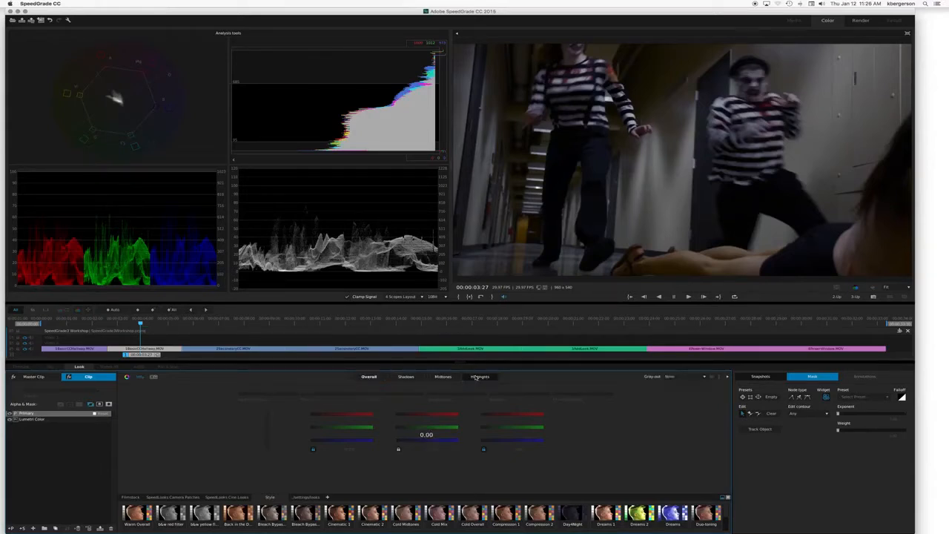
pyautogui.click(476, 377)
pyautogui.moveTo(511, 428); pyautogui.dragTo(524, 427)
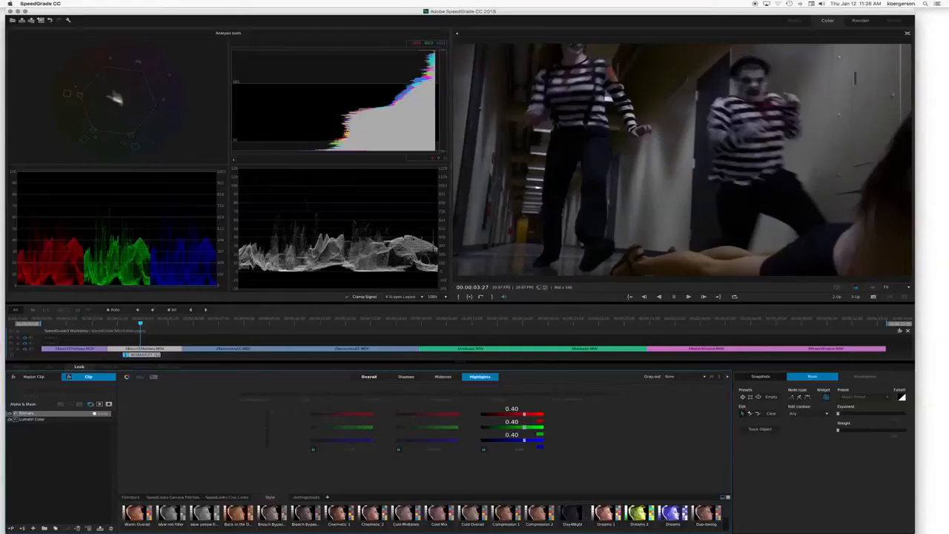
pyautogui.click(10, 414)
pyautogui.click(10, 414)
pyautogui.moveTo(525, 413); pyautogui.dragTo(533, 414)
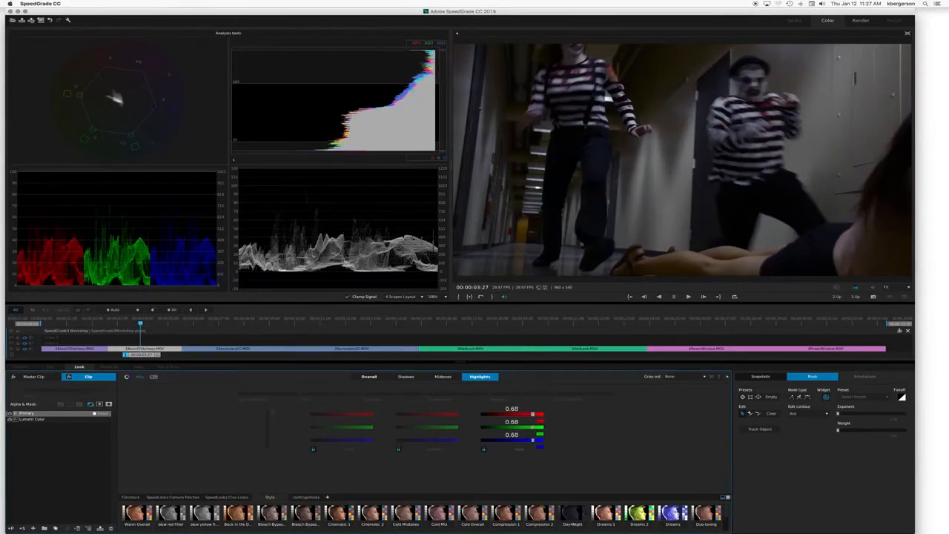
pyautogui.click(9, 414)
# - Raise the linked Overall gain slightly on all three channels and compare the result with the Primary layer off and on
pyautogui.click(369, 377)
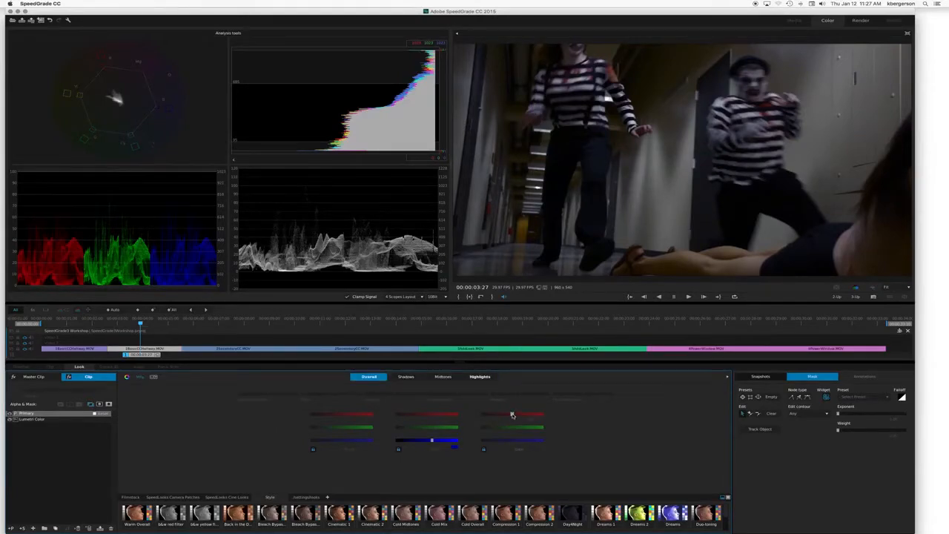
pyautogui.moveTo(511, 415)
pyautogui.mouseDown()
pyautogui.moveTo(524, 414)
pyautogui.moveTo(517, 414)
pyautogui.mouseUp()
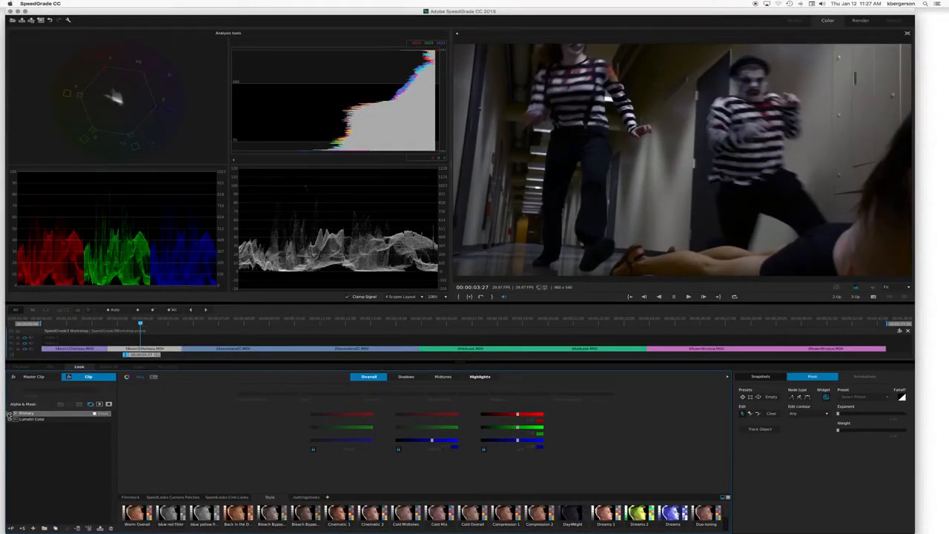
pyautogui.click(8, 413)
pyautogui.click(9, 414)
# - Lower the Primary layer's Overall final saturation slightly and compare the hallway clip with the layer off and on
pyautogui.moveTo(582, 394); pyautogui.dragTo(576, 394)
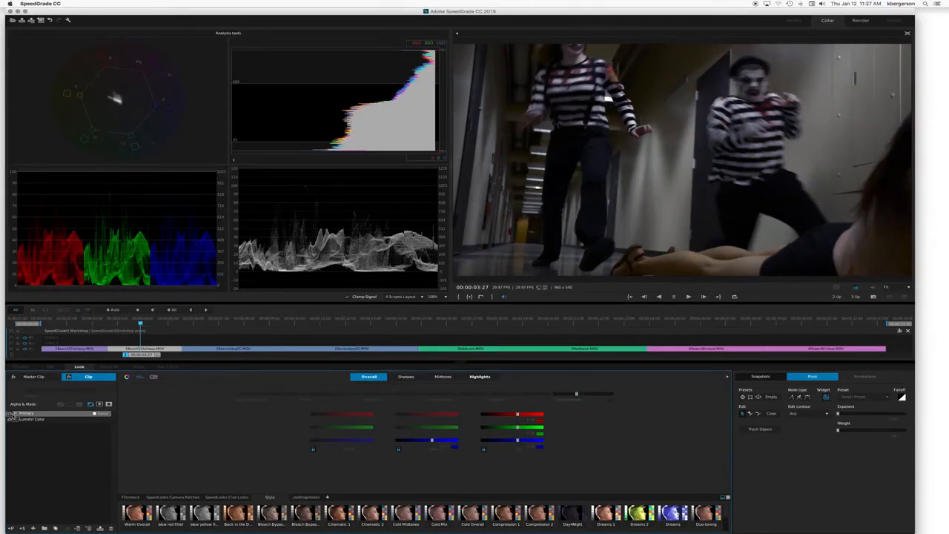
pyautogui.click(9, 413)
pyautogui.click(10, 414)
# - In the second SecondaryCC clip at 00:00:11:19, lower the linked Overall gamma and set only the blue gain to -0.10
pyautogui.moveTo(140, 324); pyautogui.dragTo(348, 339)
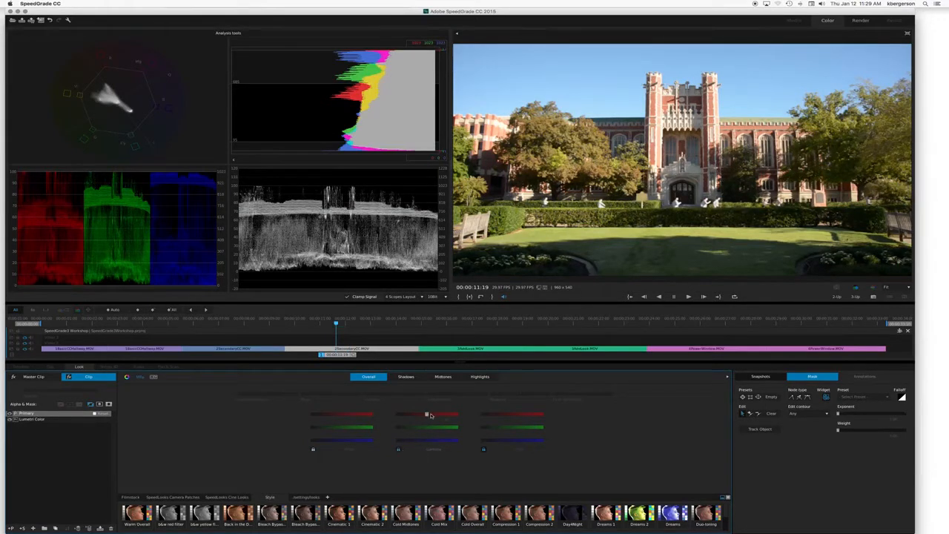
pyautogui.moveTo(427, 414); pyautogui.dragTo(421, 415)
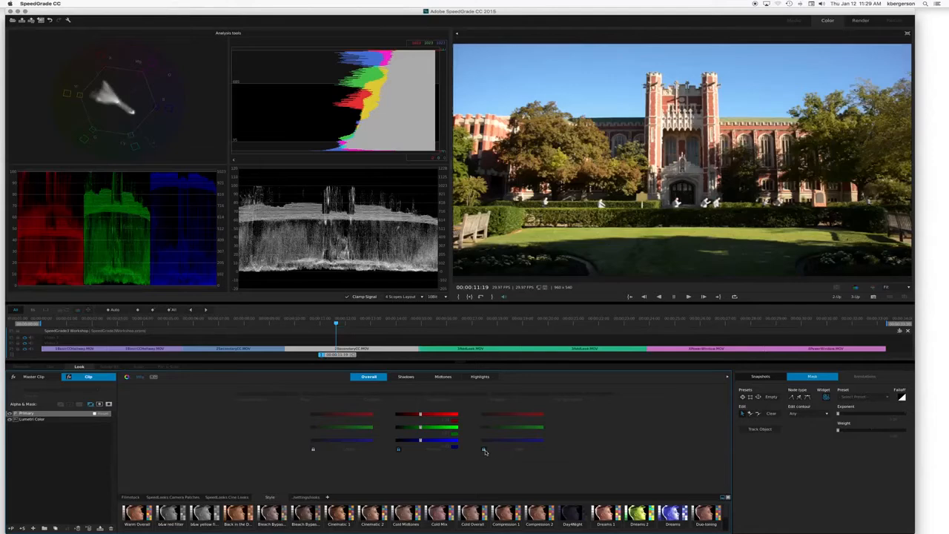
pyautogui.moveTo(512, 441); pyautogui.dragTo(509, 441)
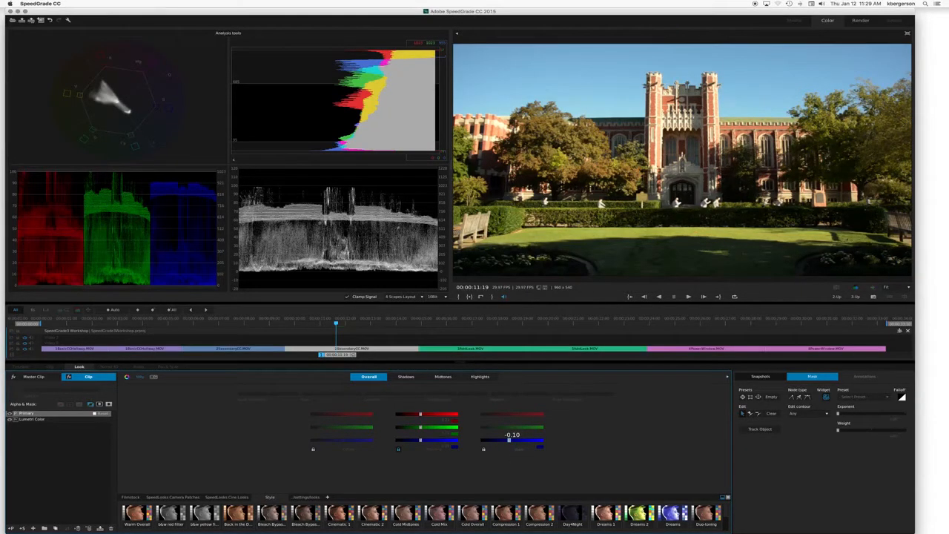
pyautogui.click(11, 414)
pyautogui.click(11, 414)
pyautogui.click(10, 414)
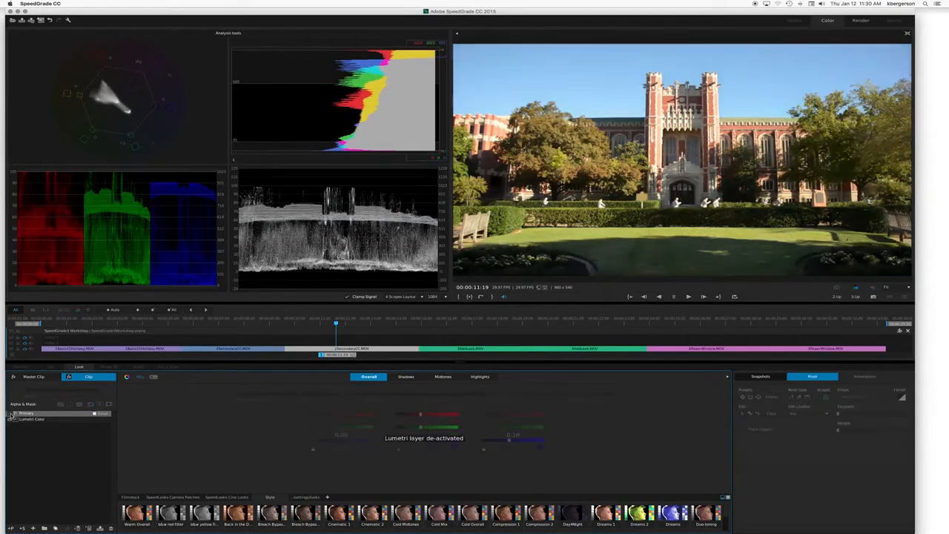
pyautogui.click(10, 413)
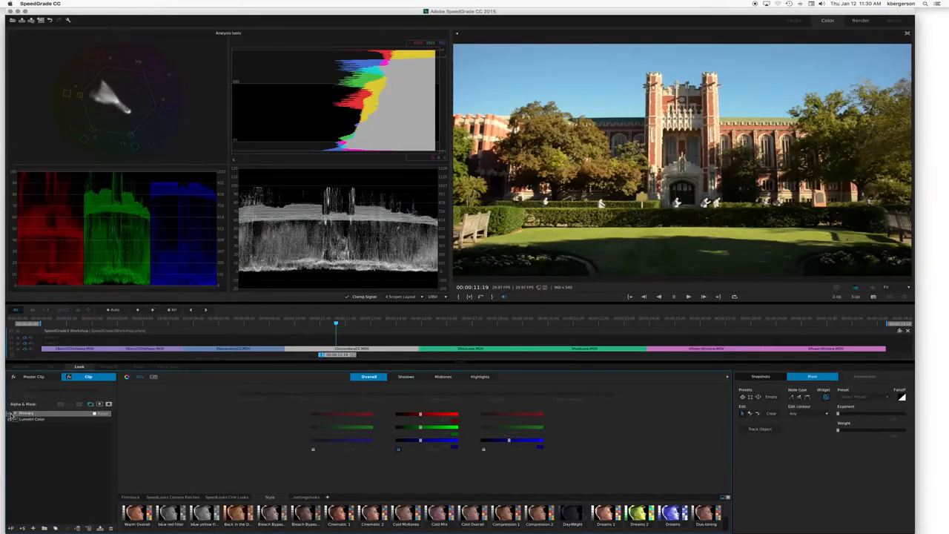
# - Add a Secondary layer to the SecondaryCC clip and sample several areas of the blue sky as its color range
pyautogui.click(23, 529)
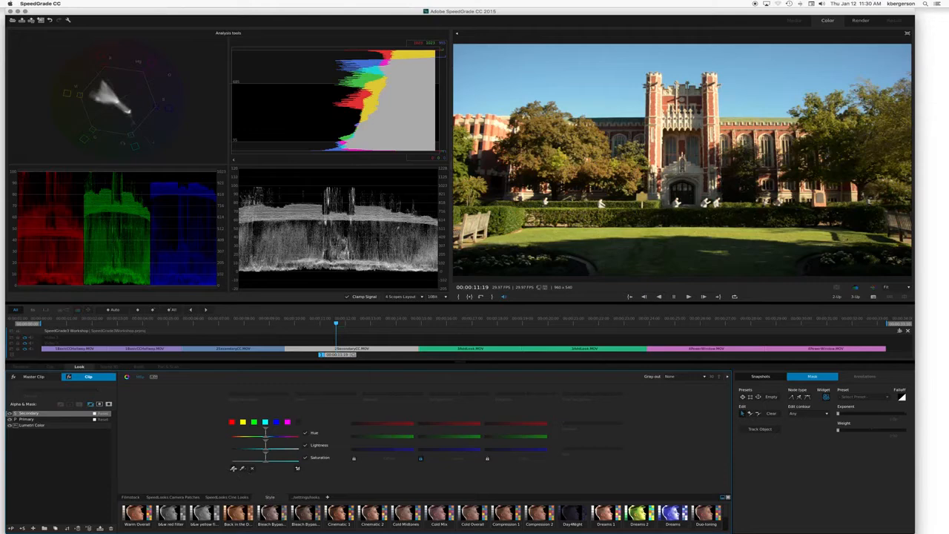
pyautogui.moveTo(471, 54); pyautogui.dragTo(500, 74)
pyautogui.moveTo(577, 81)
pyautogui.mouseDown()
pyautogui.moveTo(616, 102)
pyautogui.moveTo(631, 74)
pyautogui.mouseUp()
pyautogui.moveTo(730, 108); pyautogui.dragTo(758, 111)
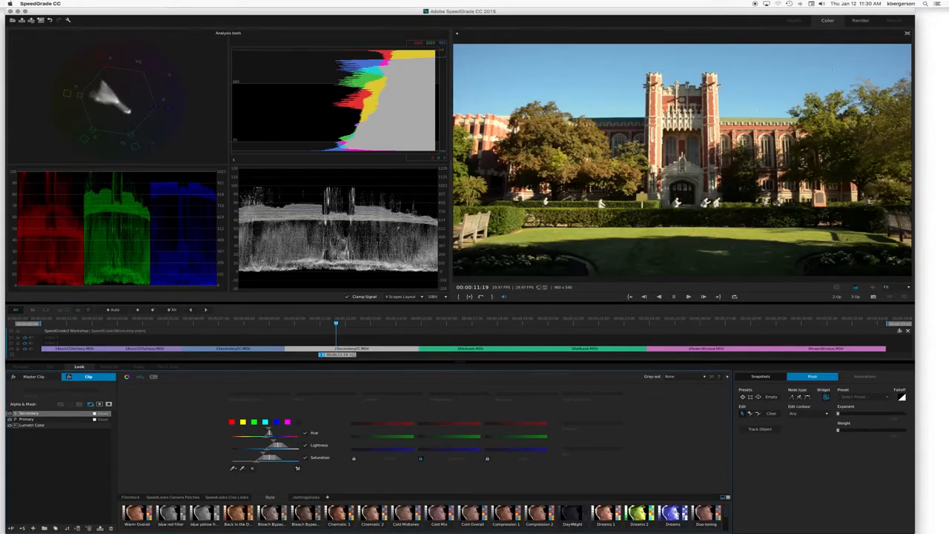
pyautogui.moveTo(880, 60); pyautogui.dragTo(770, 69)
# - Refine the sky selection by widening its saturation and hue ranges under the Color/Gray gray-out preview, and return gray-out to None
pyautogui.click(704, 377)
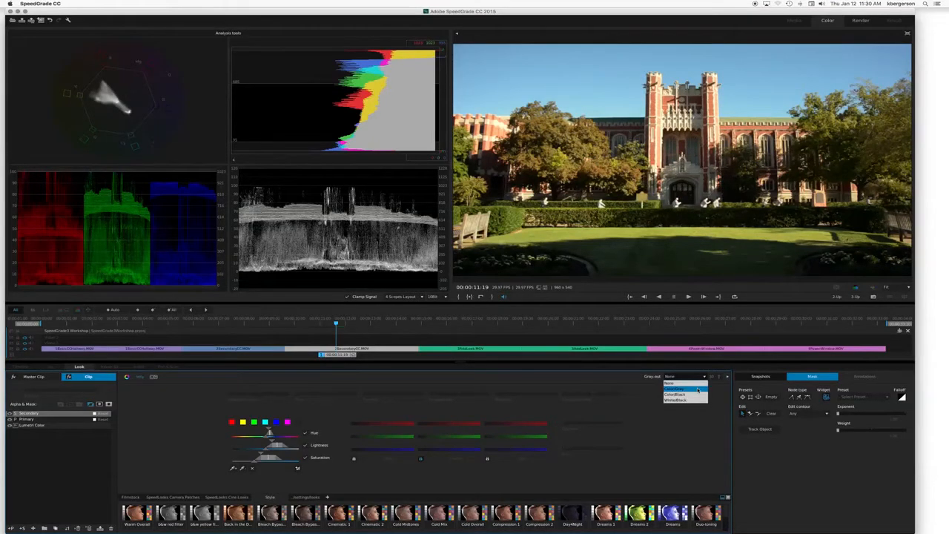
pyautogui.click(697, 390)
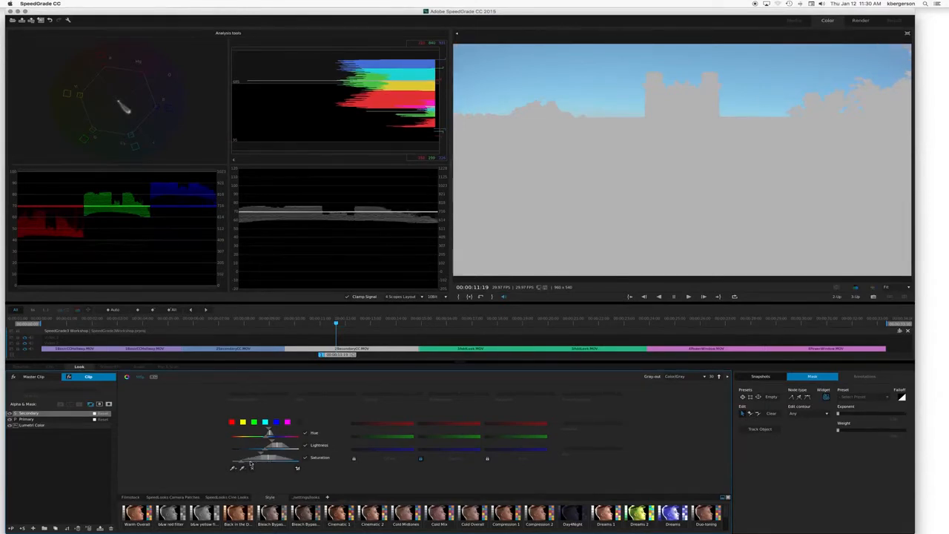
pyautogui.moveTo(261, 455); pyautogui.dragTo(235, 455)
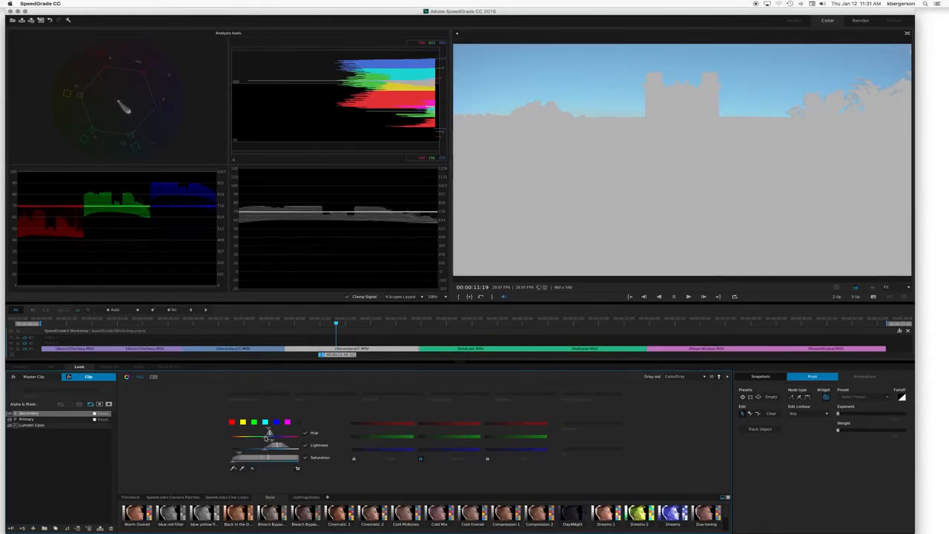
pyautogui.moveTo(266, 438); pyautogui.dragTo(248, 438)
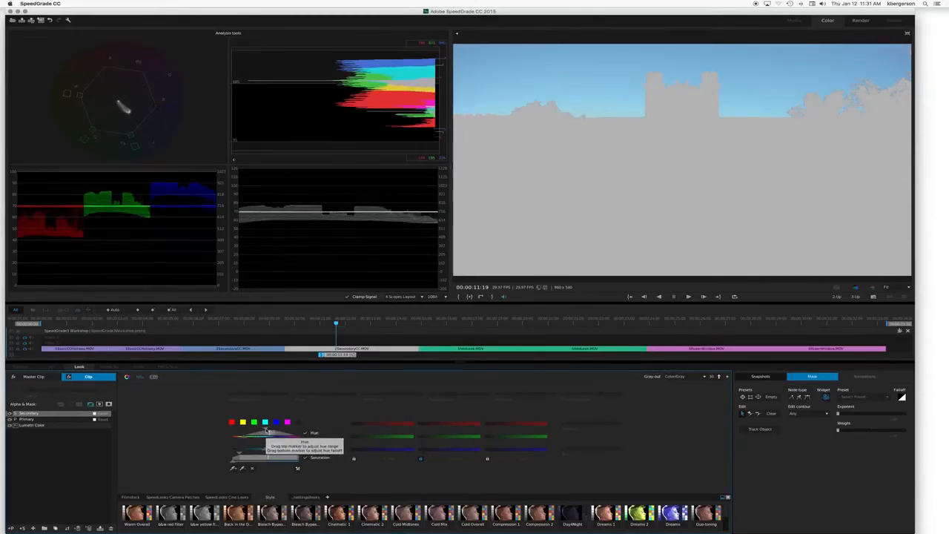
pyautogui.moveTo(267, 430); pyautogui.dragTo(267, 431)
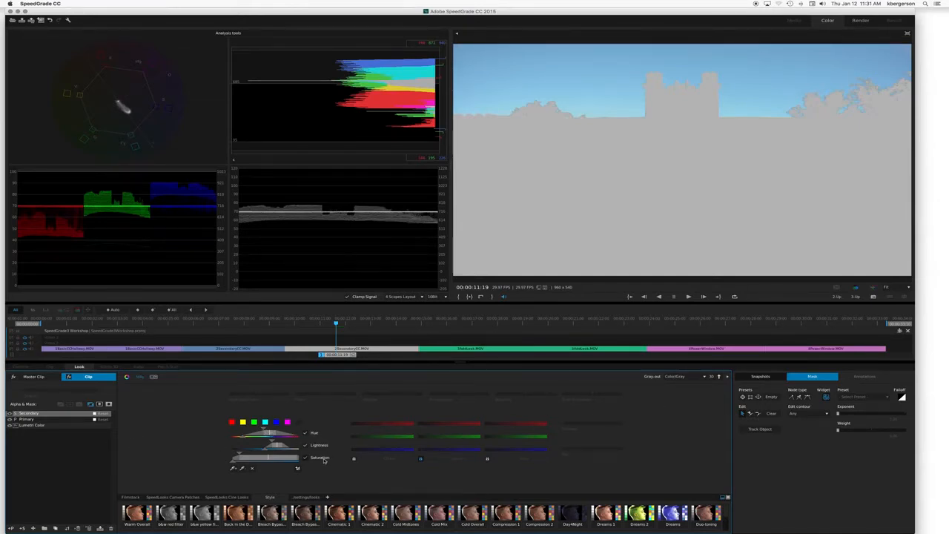
pyautogui.click(688, 376)
pyautogui.click(692, 383)
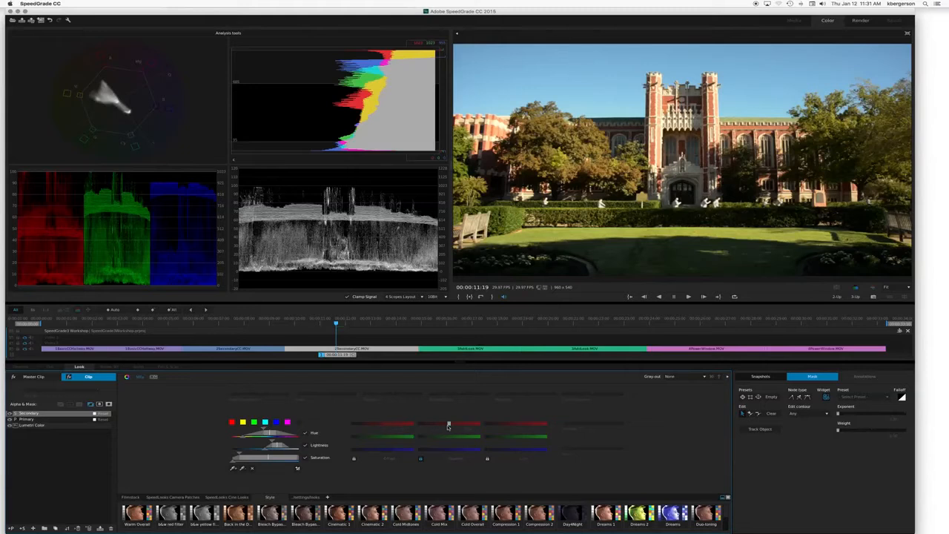
# - Lower the sky selection's linked gamma, raise its final saturation to 1.16, and compare with the Secondary layer off and on
pyautogui.moveTo(448, 424); pyautogui.dragTo(443, 425)
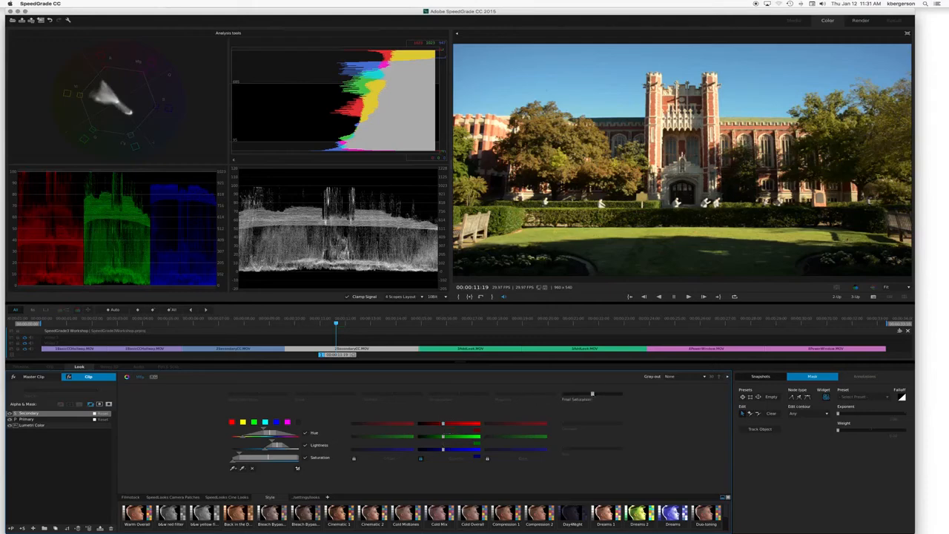
pyautogui.moveTo(592, 394); pyautogui.dragTo(596, 394)
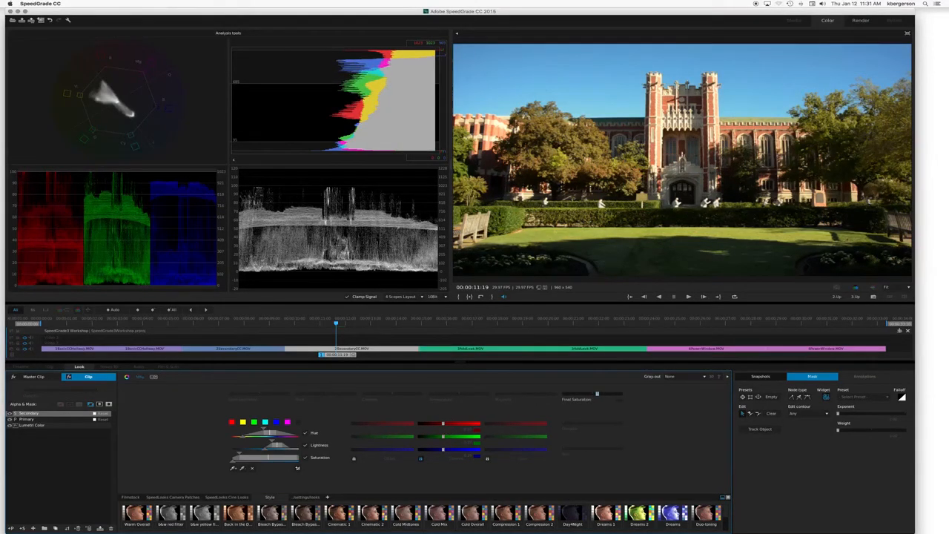
pyautogui.click(11, 414)
pyautogui.click(12, 414)
pyautogui.click(11, 414)
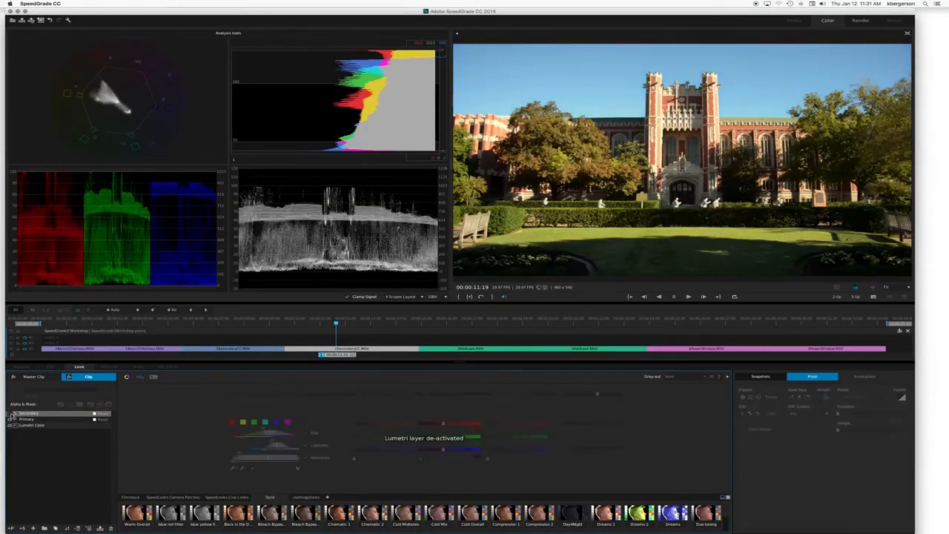
pyautogui.click(11, 414)
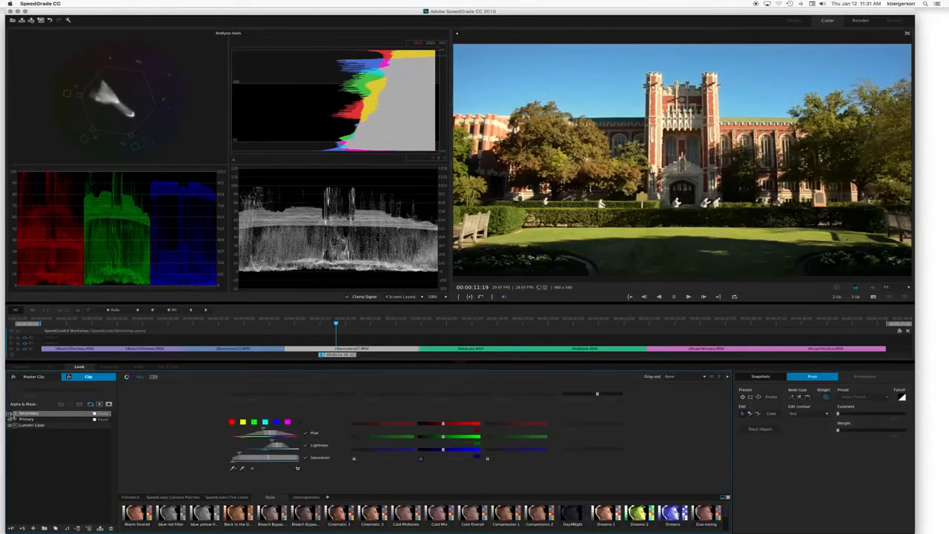
pyautogui.click(12, 414)
pyautogui.click(11, 414)
pyautogui.click(11, 414)
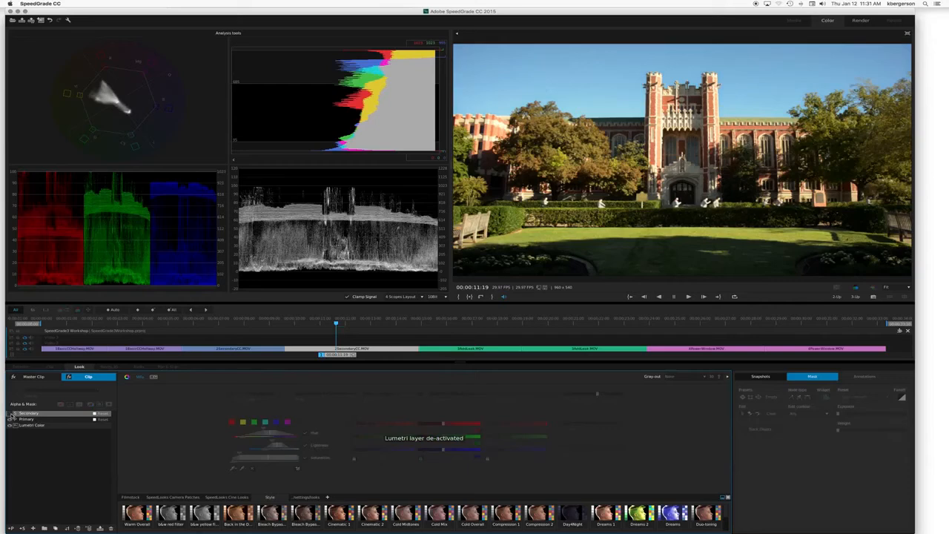
pyautogui.click(11, 414)
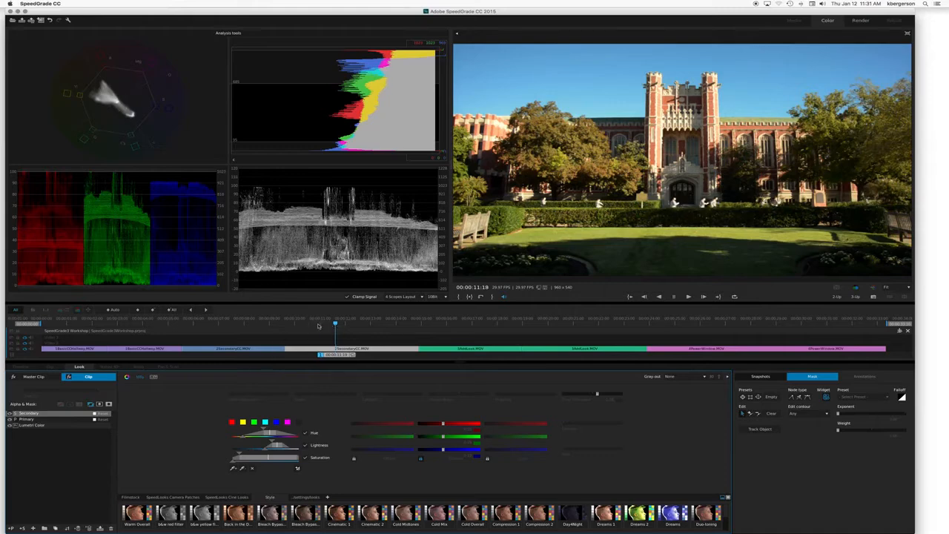
# - Play through the graded SecondaryCC clip and place the playhead at 00:00:12:06
pyautogui.moveTo(336, 324); pyautogui.dragTo(303, 326)
pyautogui.press('space')
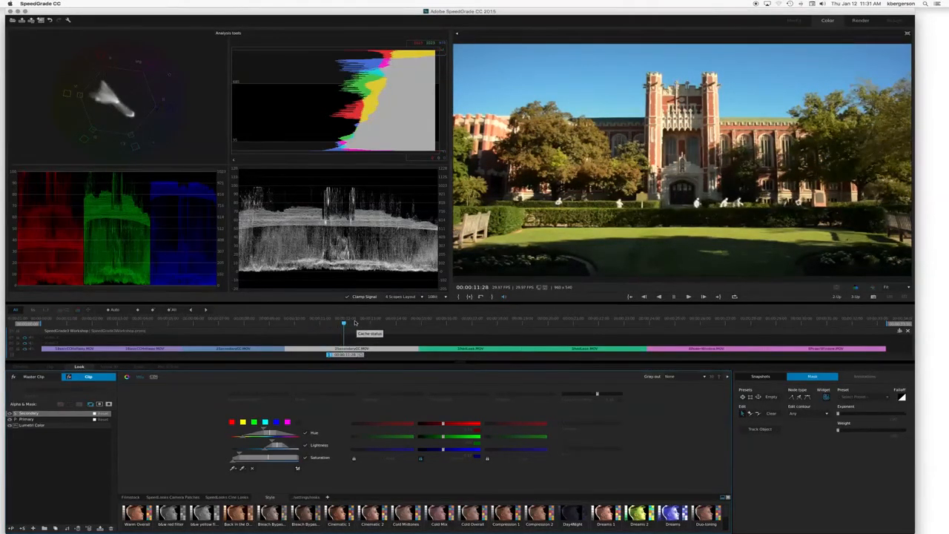
pyautogui.moveTo(357, 326); pyautogui.dragTo(351, 325)
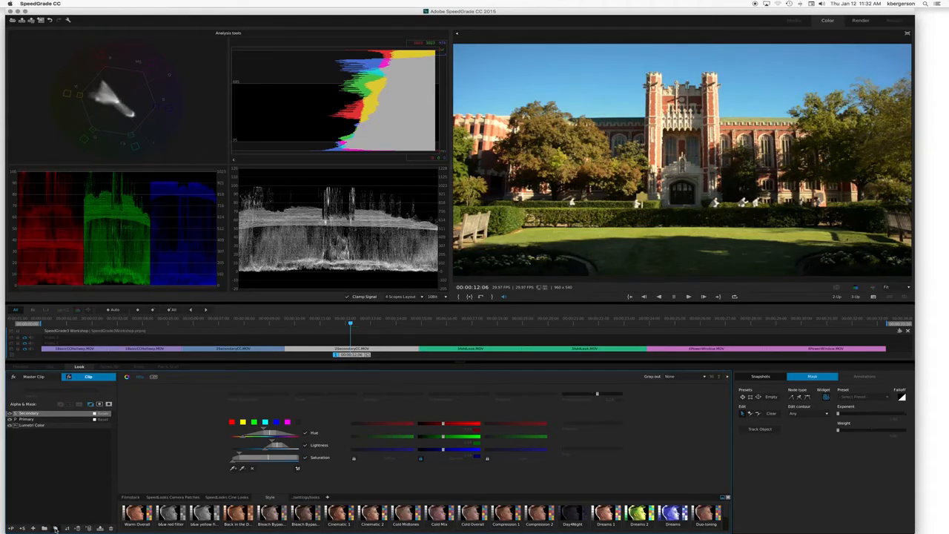
# - Duplicate the Secondary layer, apply the copy's grading to colors outside the sky range, and reduce its final saturation to the minimum
pyautogui.click(54, 528)
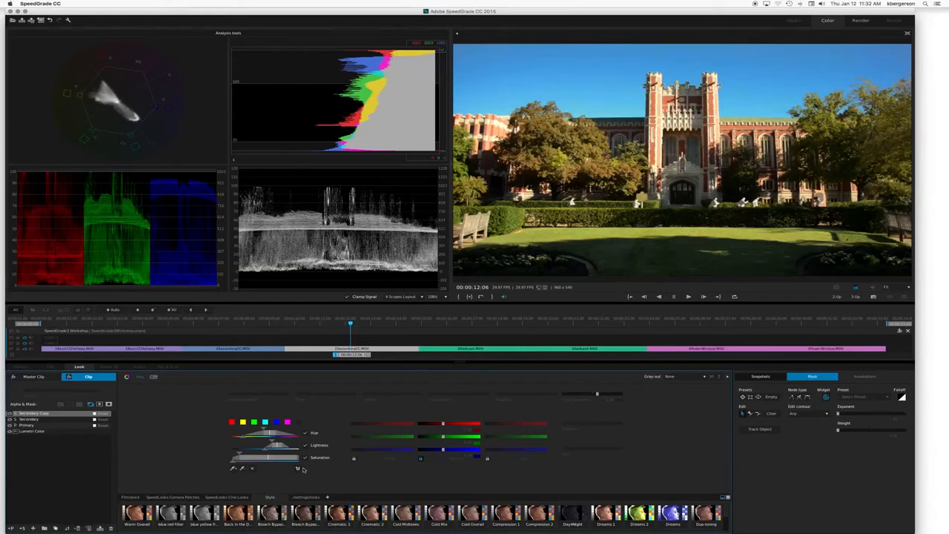
pyautogui.click(298, 468)
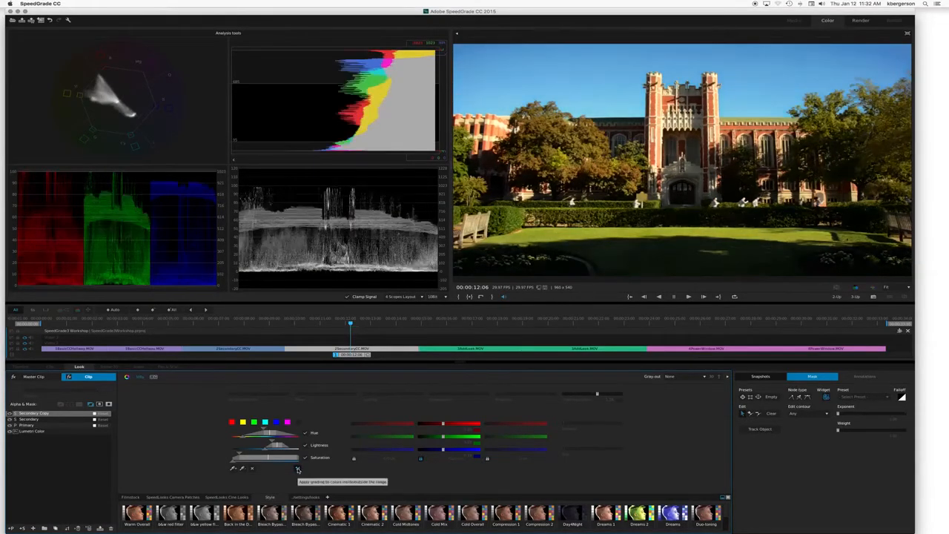
pyautogui.moveTo(596, 394)
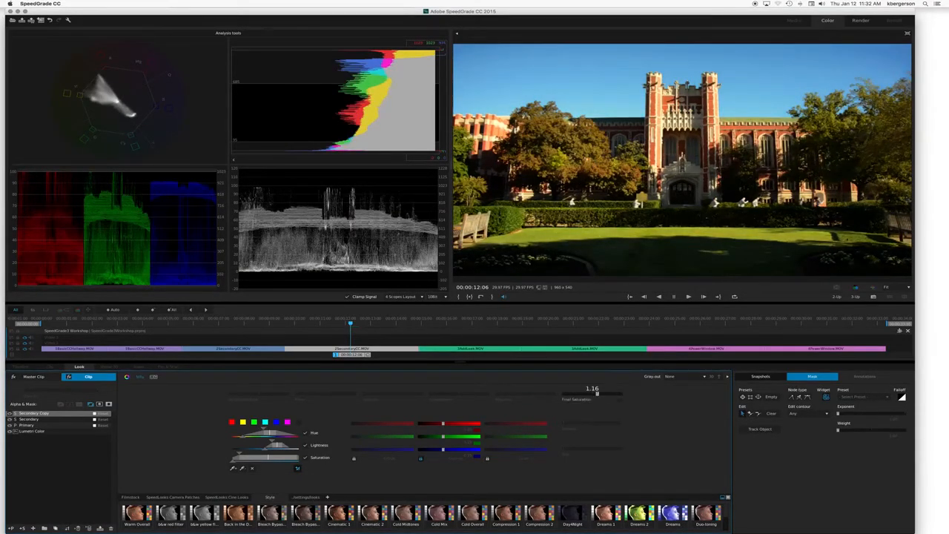
pyautogui.moveTo(597, 394); pyautogui.dragTo(563, 394)
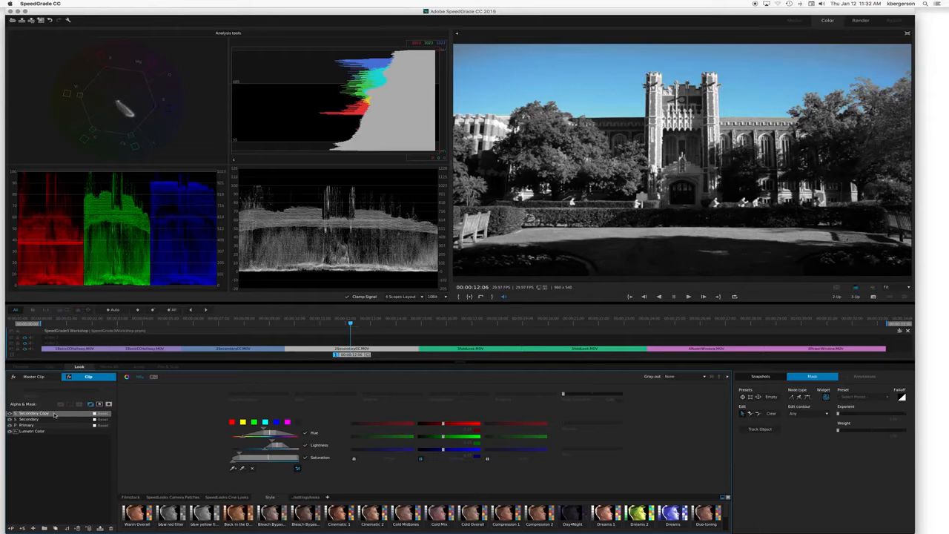
# - Move the Secondary Copy layer below the Secondary layer and compare the image with the copy off and on
pyautogui.moveTo(54, 416); pyautogui.dragTo(54, 424)
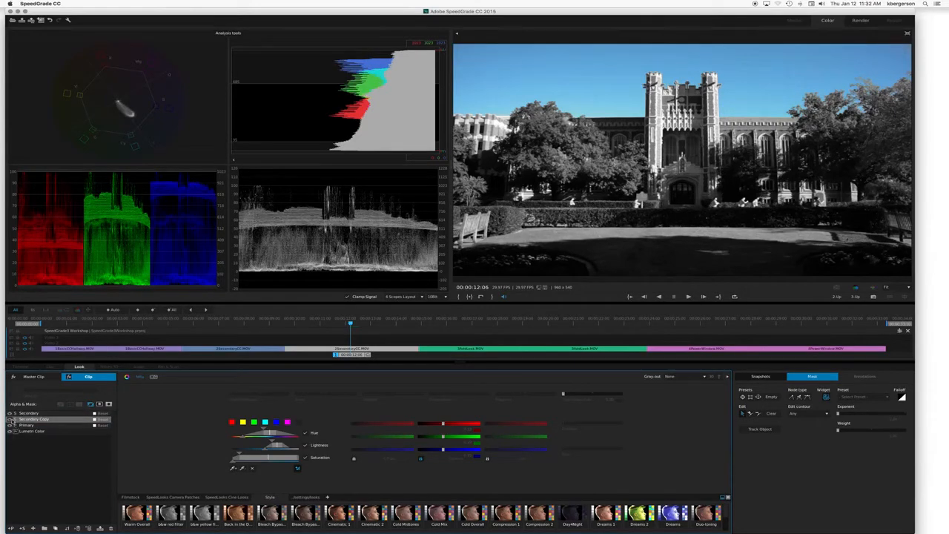
pyautogui.click(11, 422)
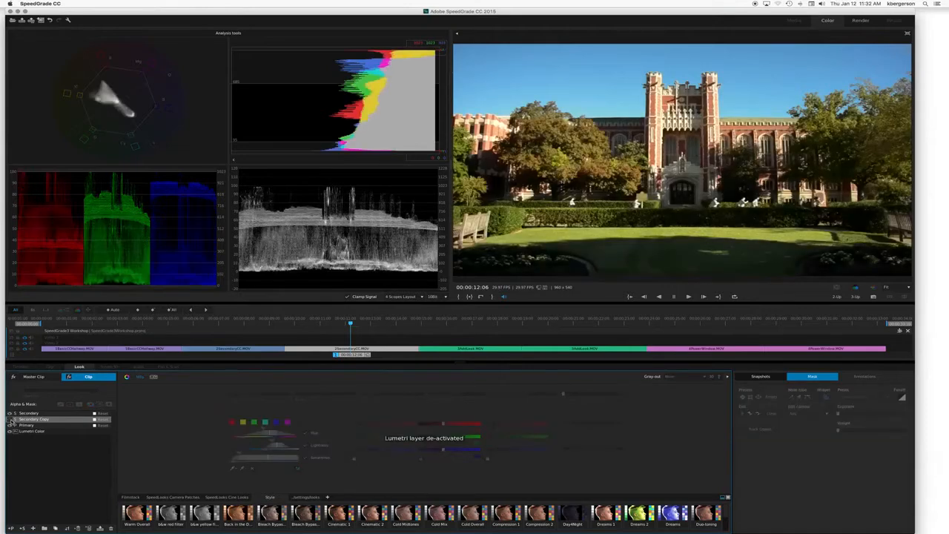
pyautogui.click(12, 422)
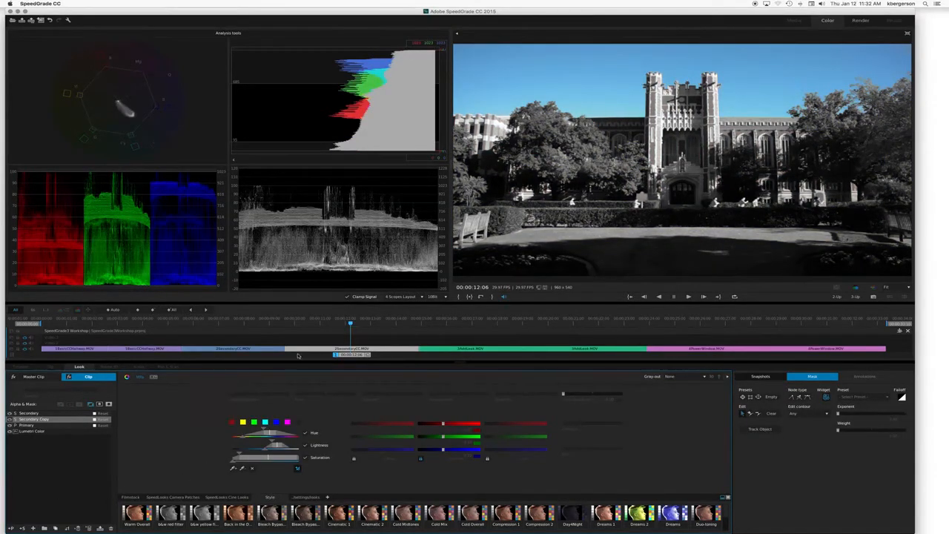
# - At 00:00:21:12 in the AddLook clip, lower the overall gamma, and raise blue gain to 0.17 and green gain to 0.07
pyautogui.moveTo(353, 324); pyautogui.dragTo(584, 331)
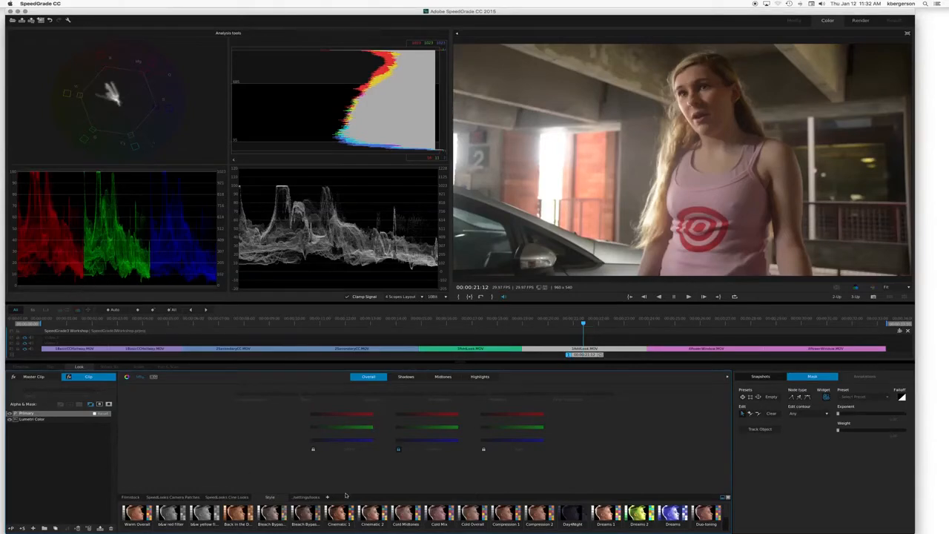
pyautogui.moveTo(426, 440); pyautogui.dragTo(420, 440)
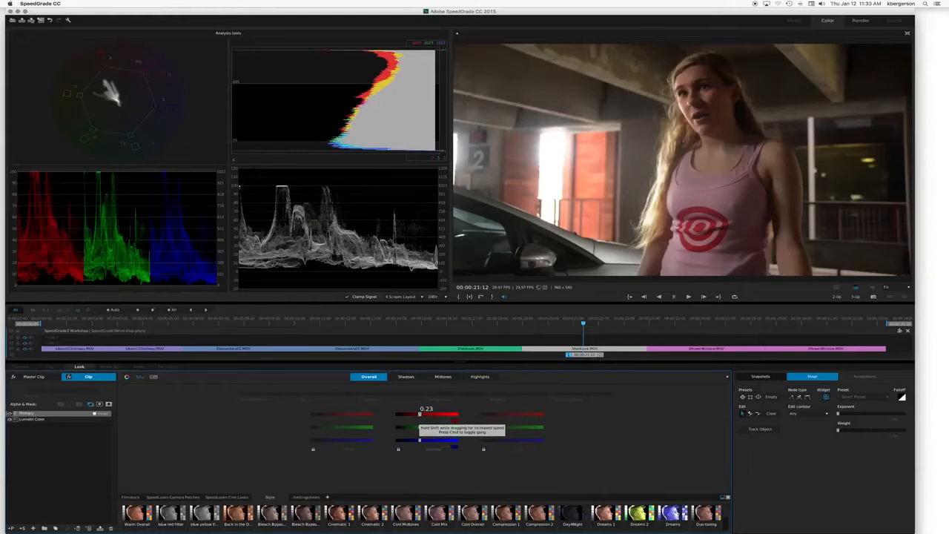
pyautogui.moveTo(419, 413); pyautogui.dragTo(419, 427)
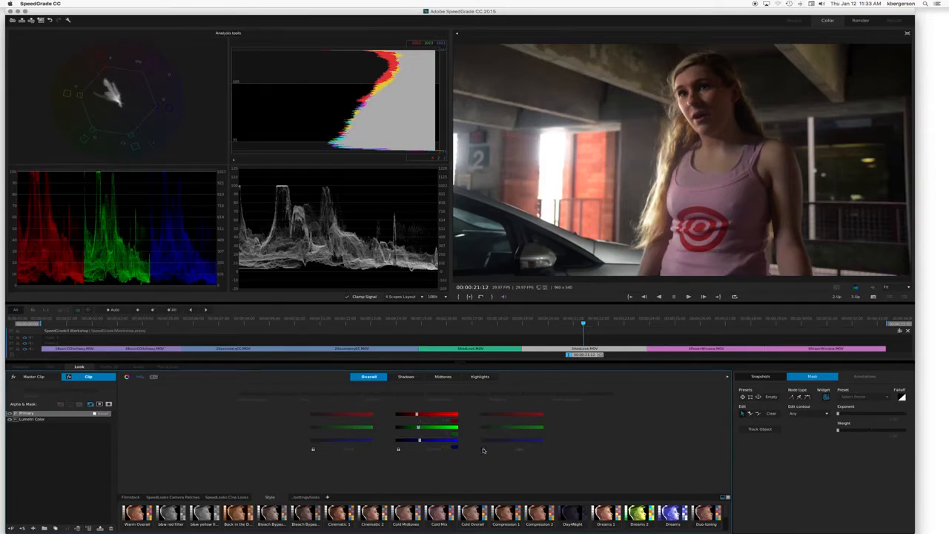
pyautogui.moveTo(511, 442); pyautogui.dragTo(518, 441)
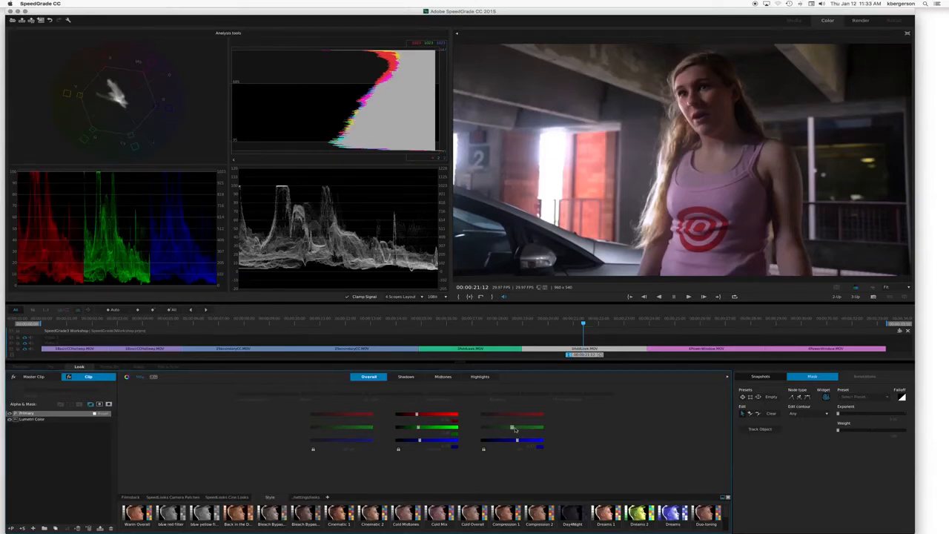
pyautogui.moveTo(513, 429); pyautogui.dragTo(515, 429)
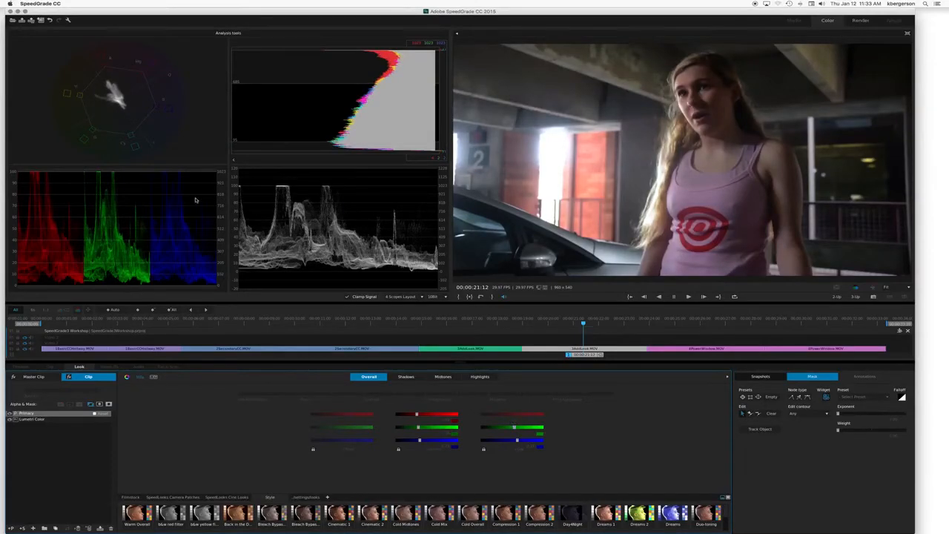
# - Compare the AddLook clip with its Primary layer off and on
pyautogui.click(10, 414)
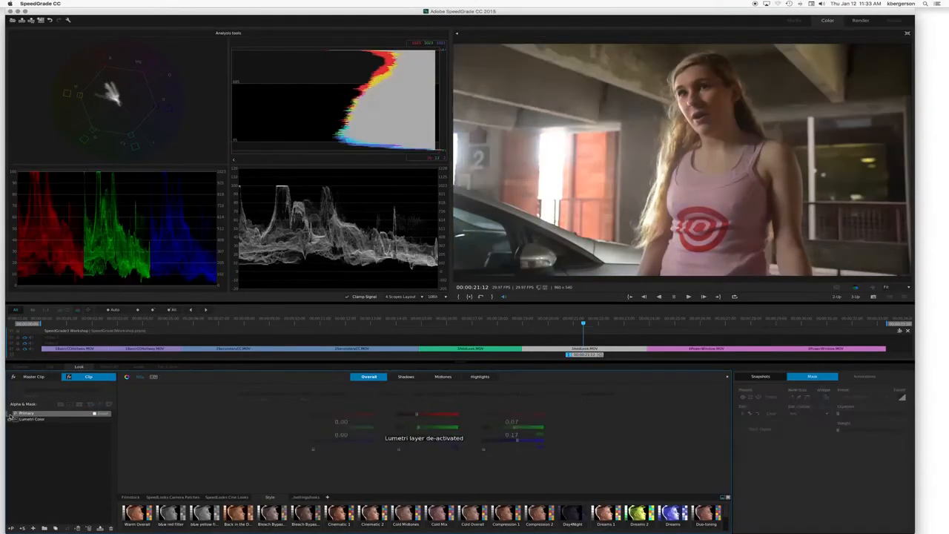
pyautogui.click(11, 413)
pyautogui.click(10, 414)
pyautogui.click(10, 414)
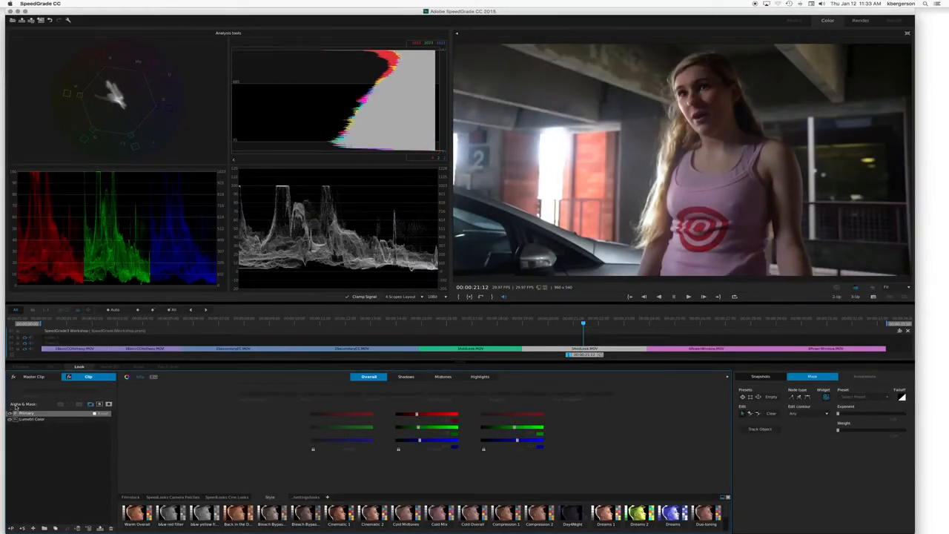
# - Browse the look preset collections, apply the Day4Night style to the AddLook clip, and collapse its layer group
pyautogui.click(130, 497)
pyautogui.click(165, 498)
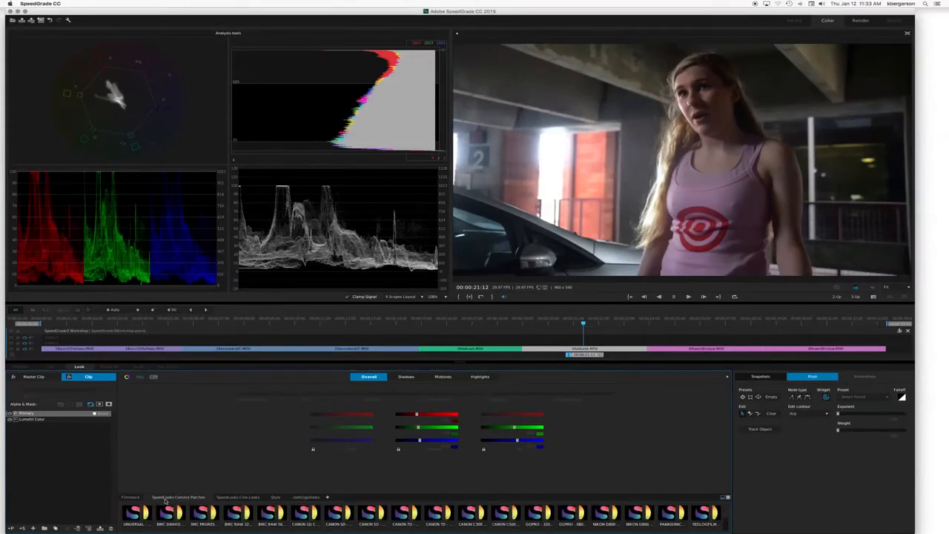
pyautogui.click(240, 498)
pyautogui.click(275, 497)
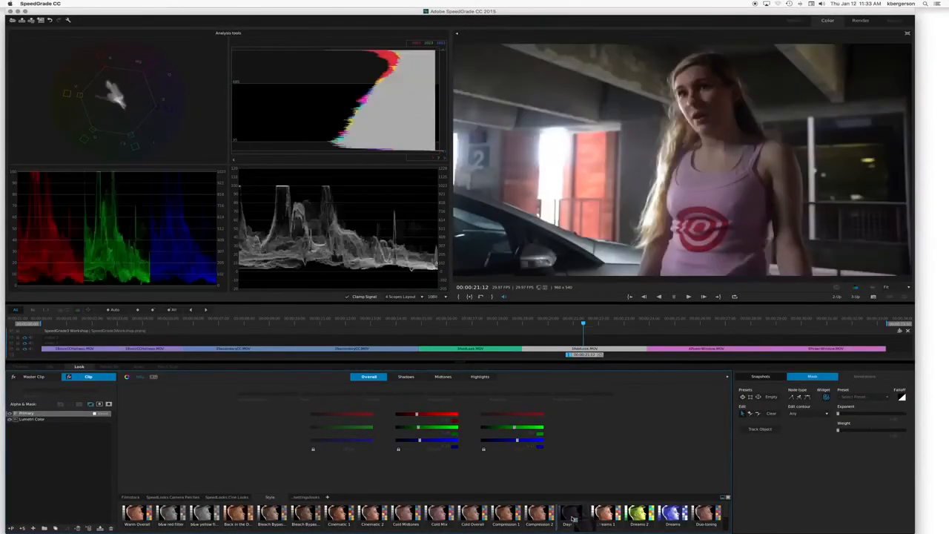
pyautogui.moveTo(61, 421); pyautogui.dragTo(66, 413)
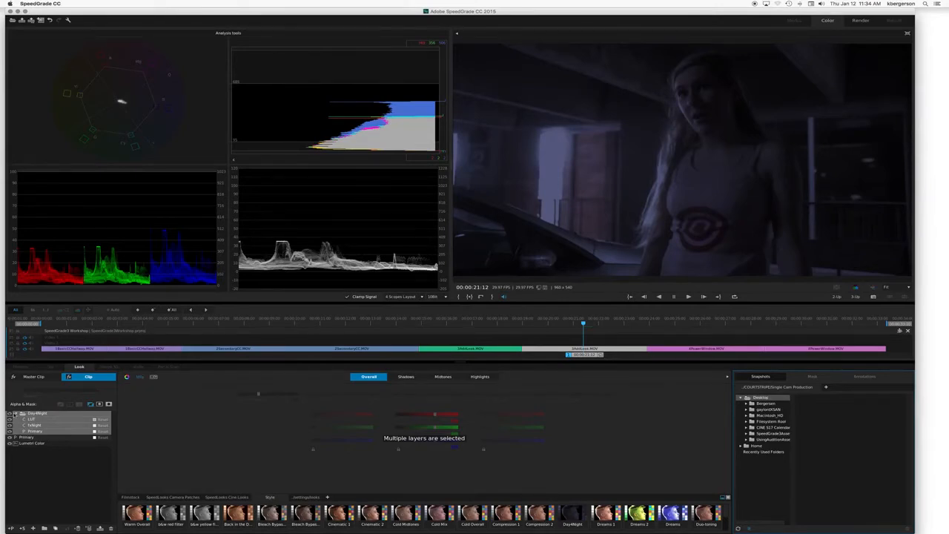
pyautogui.click(15, 412)
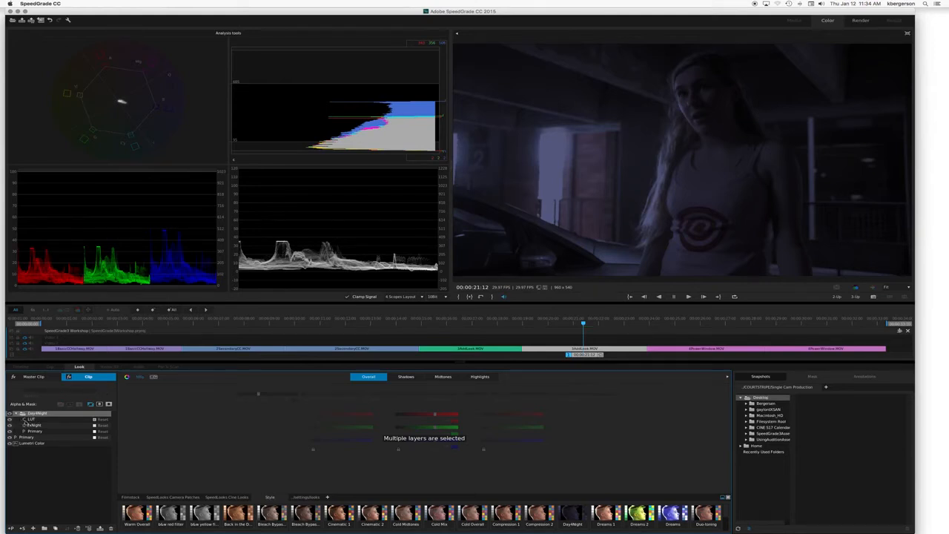
pyautogui.click(16, 413)
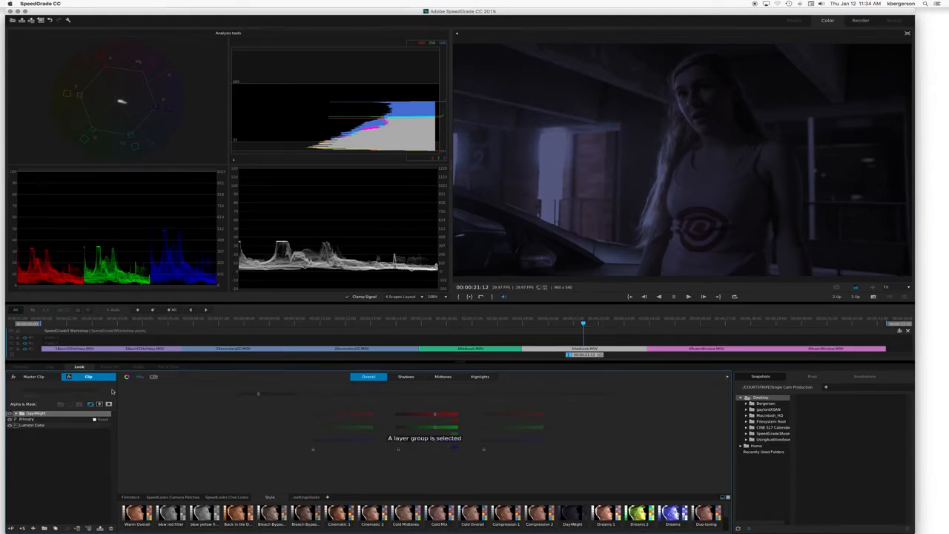
# - Set the Day4Night group's opacity to 0.50 and compare the clip with the group off and on
pyautogui.moveTo(98, 391); pyautogui.dragTo(61, 390)
pyautogui.click(10, 413)
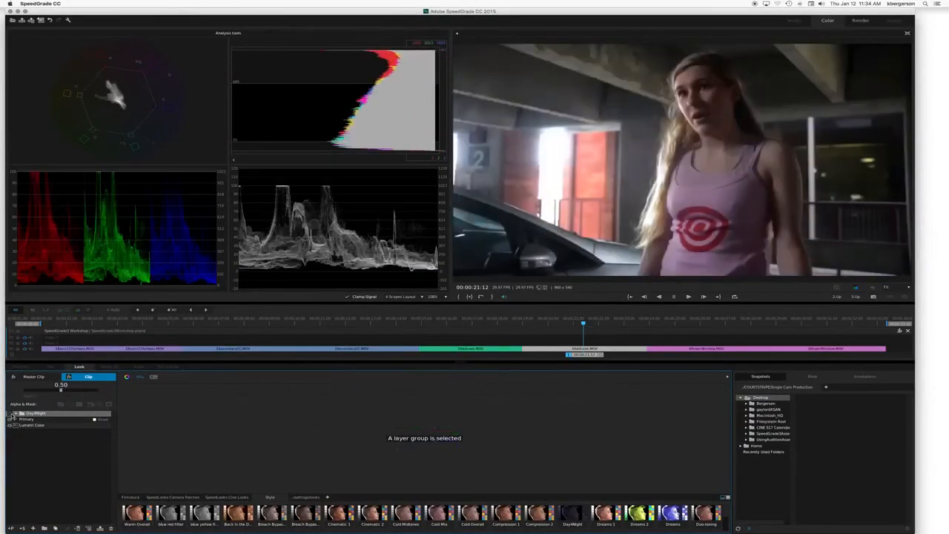
pyautogui.click(11, 413)
pyautogui.click(10, 414)
pyautogui.click(10, 414)
pyautogui.click(11, 413)
pyautogui.click(10, 414)
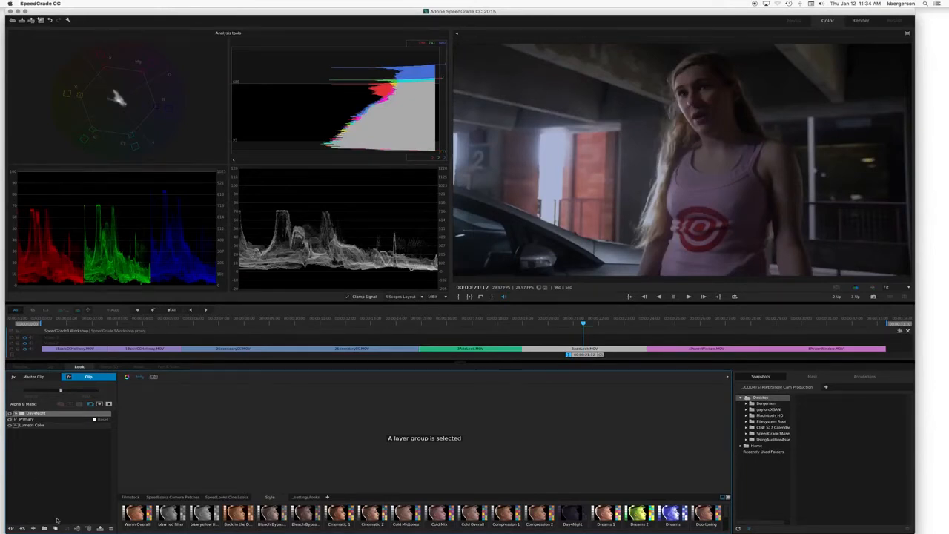
# - Add a Primary layer above Day4Night, lower the shadows' green gain, set their red gain to -0.52, and raise their blue gamma
pyautogui.click(11, 527)
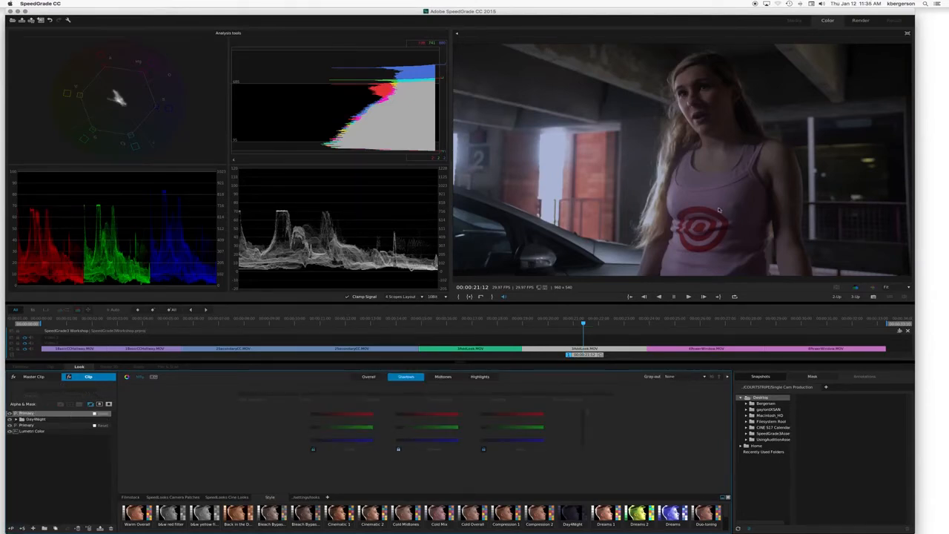
pyautogui.click(513, 428)
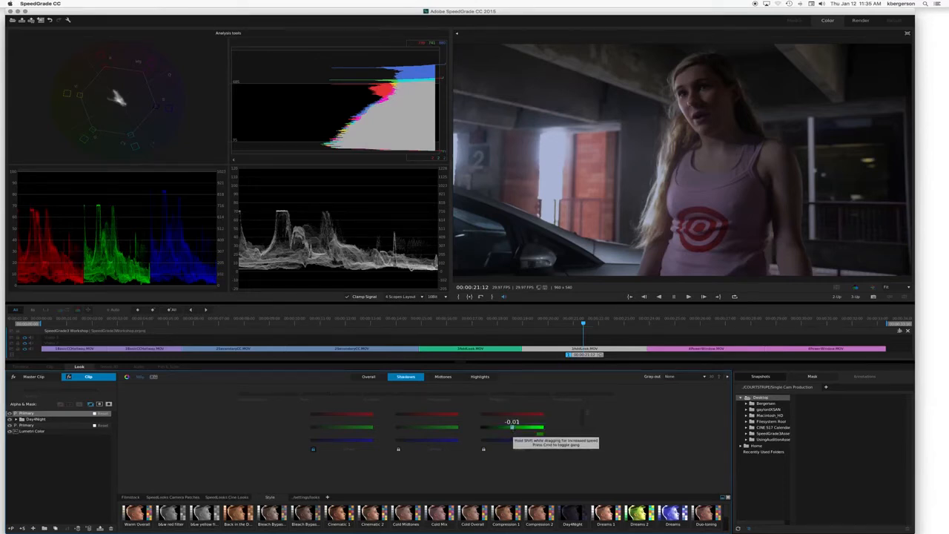
pyautogui.moveTo(512, 428); pyautogui.dragTo(497, 413)
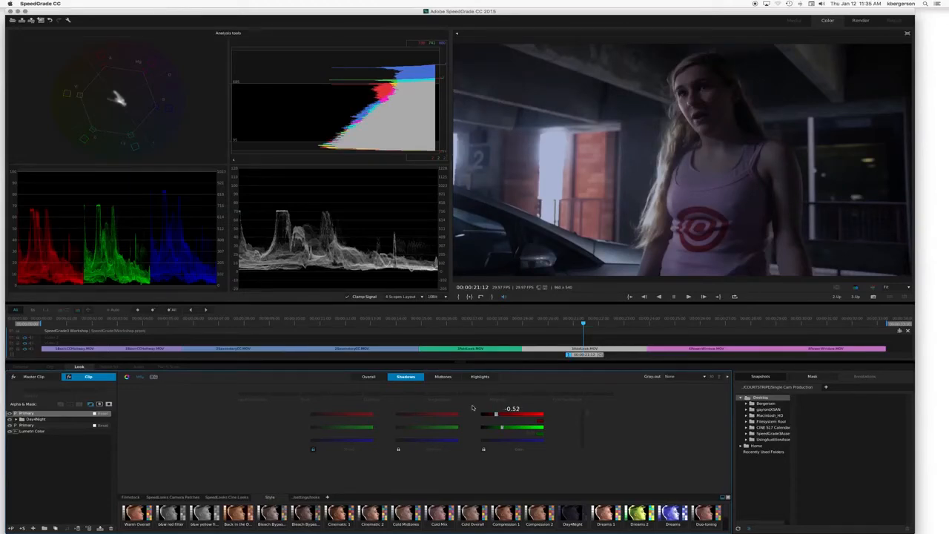
pyautogui.click(9, 413)
pyautogui.moveTo(425, 442); pyautogui.dragTo(424, 441)
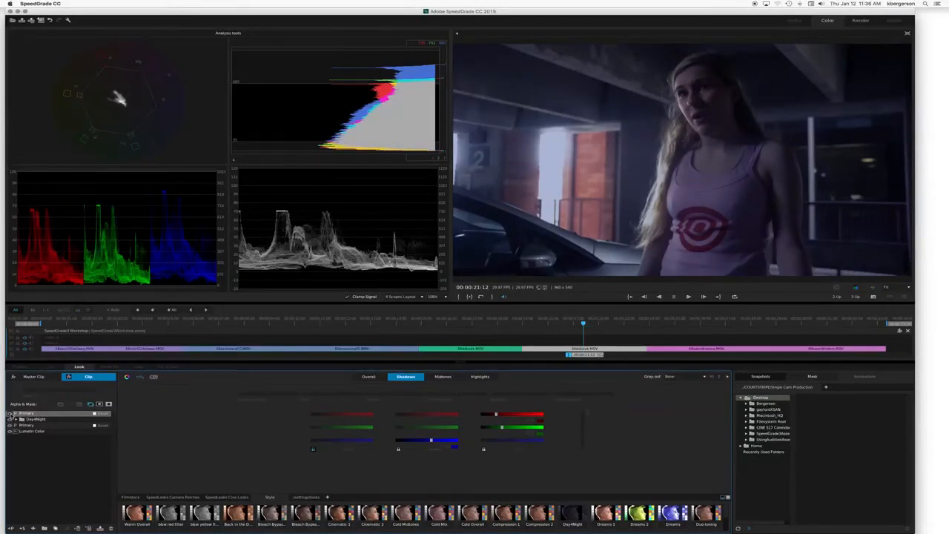
# - Compare the clip with the new shadow-correcting Primary layer off and on
pyautogui.click(10, 415)
pyautogui.click(10, 415)
pyautogui.click(11, 414)
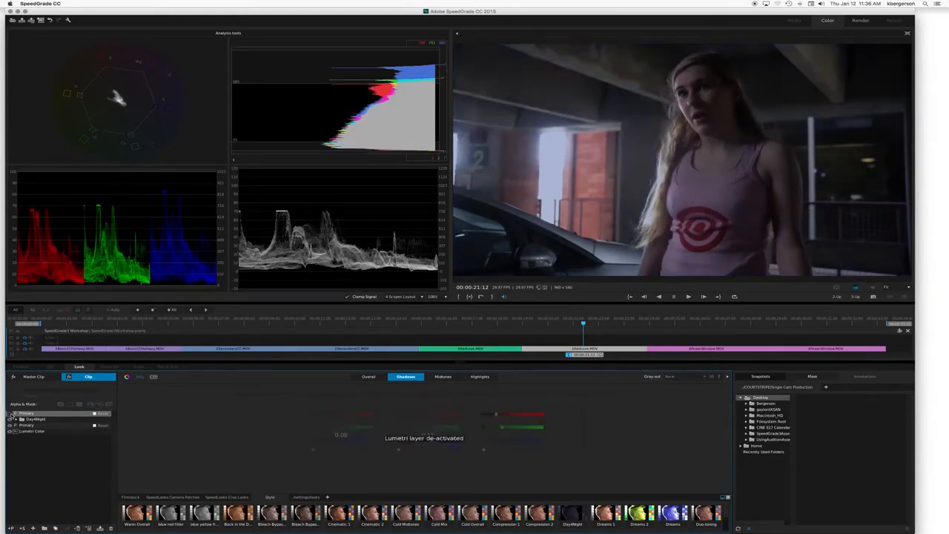
pyautogui.click(10, 413)
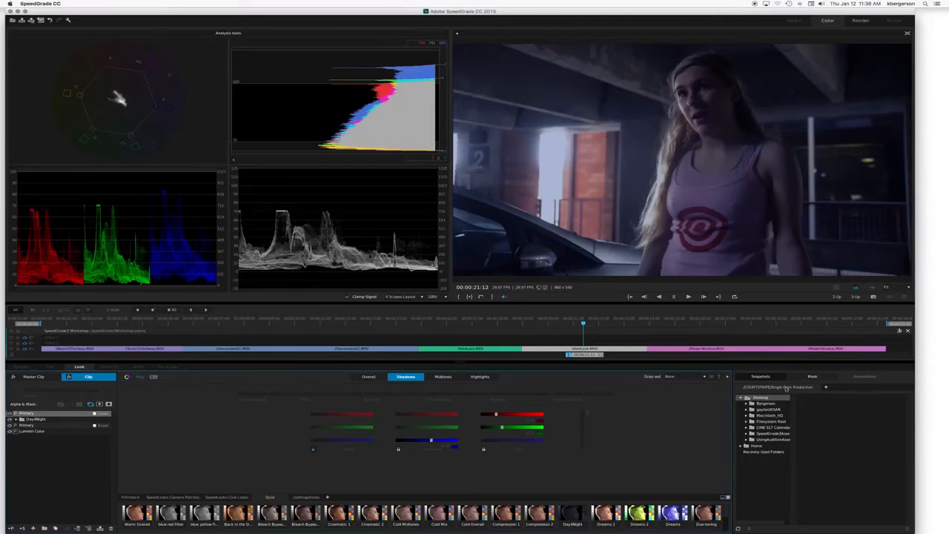
# - Add a vignette mask to the top Primary layer, center it on the woman, and fit its inner contour around her head and torso
pyautogui.click(812, 377)
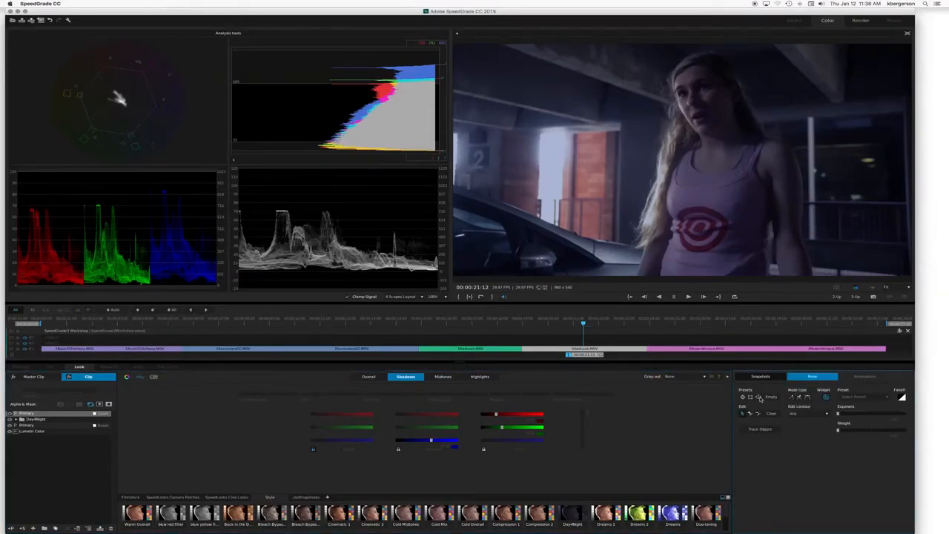
pyautogui.click(758, 397)
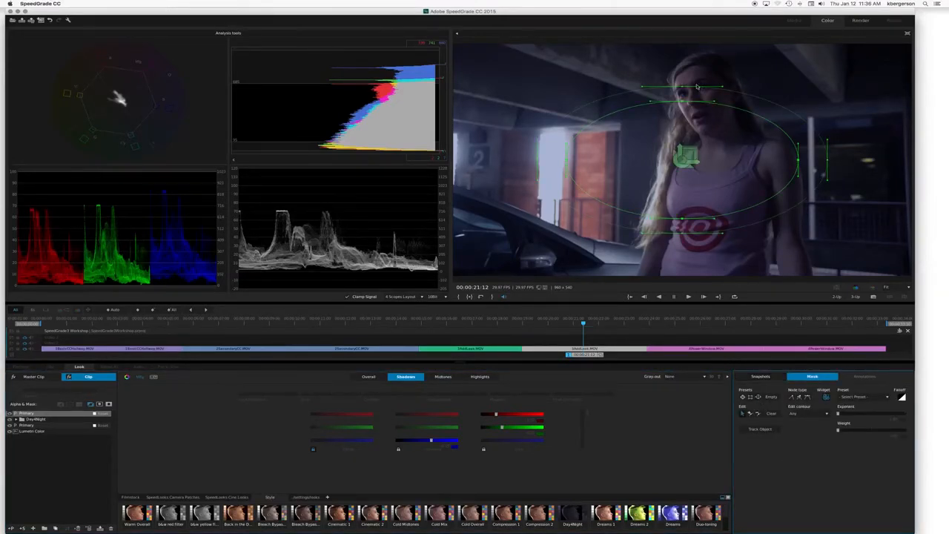
pyautogui.moveTo(680, 150); pyautogui.dragTo(706, 158)
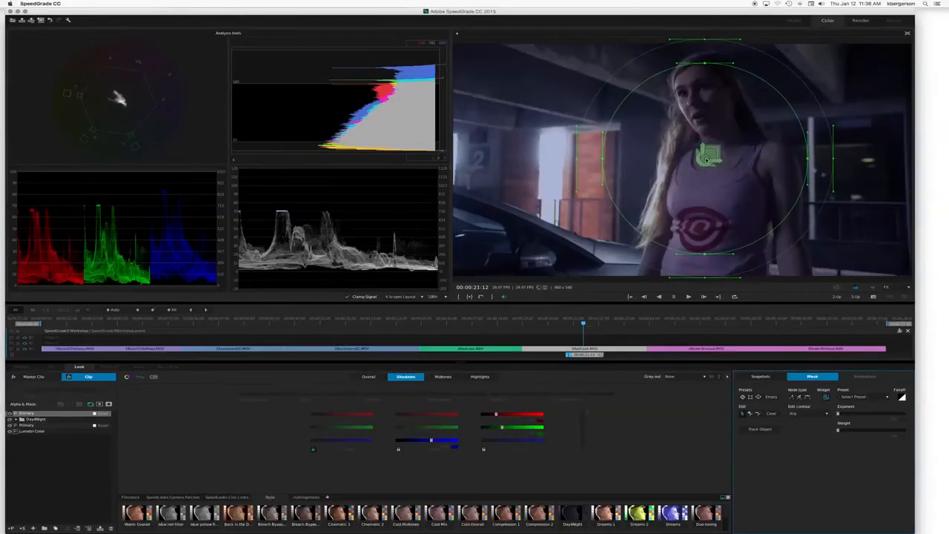
pyautogui.moveTo(605, 160); pyautogui.dragTo(636, 160)
pyautogui.moveTo(706, 67); pyautogui.dragTo(706, 57)
pyautogui.moveTo(810, 160); pyautogui.dragTo(793, 159)
pyautogui.moveTo(704, 256); pyautogui.dragTo(706, 226)
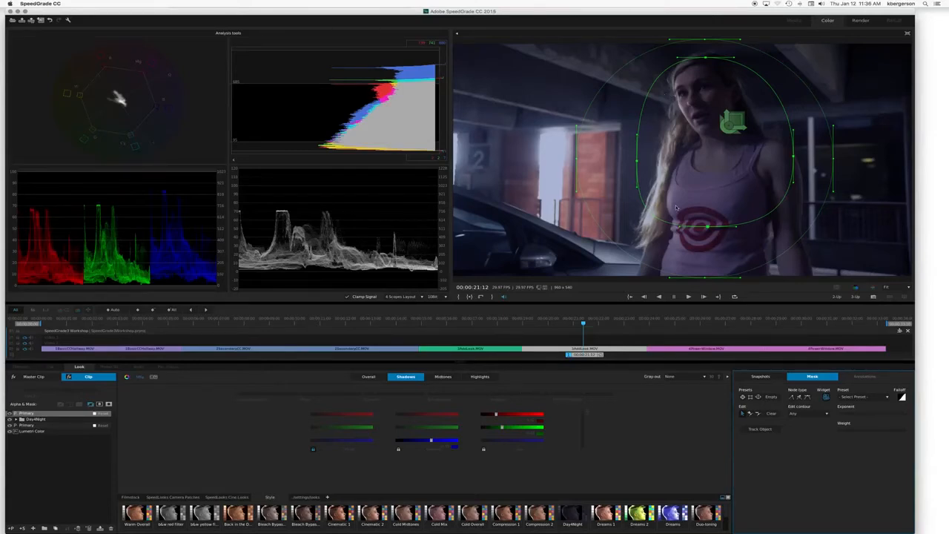
# - Reshape the vignette's outer contour by widening it on both sides and lowering its upper edge for a softer falloff
pyautogui.moveTo(577, 160); pyautogui.dragTo(554, 156)
pyautogui.moveTo(704, 38); pyautogui.dragTo(716, 46)
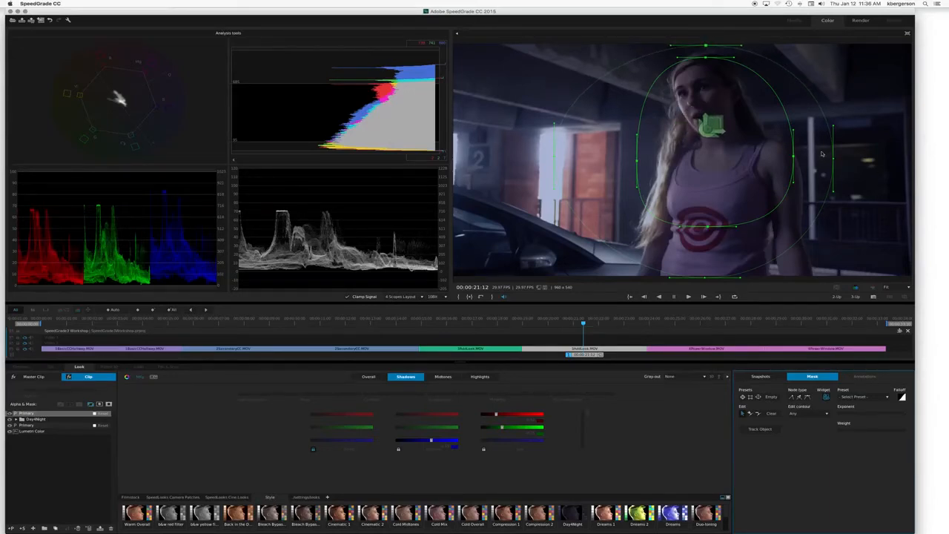
pyautogui.moveTo(833, 159); pyautogui.dragTo(868, 159)
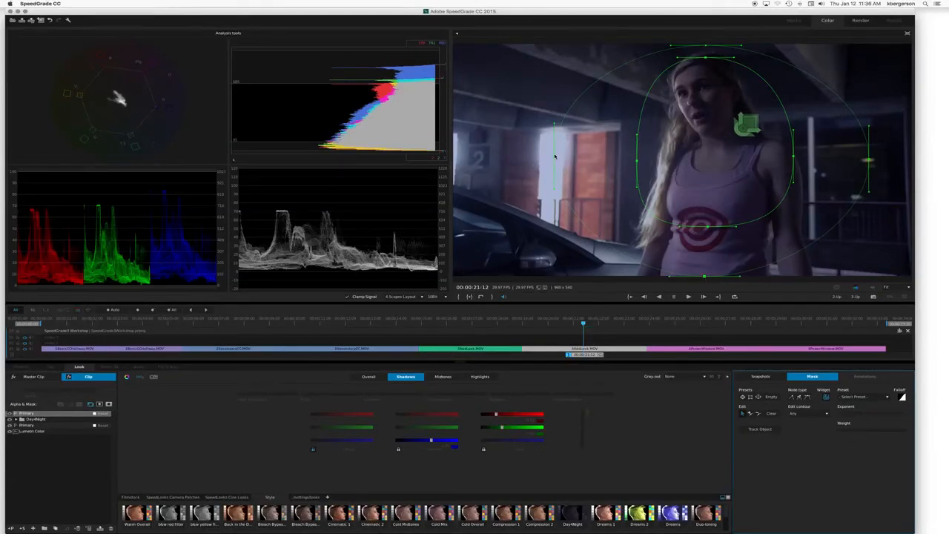
pyautogui.moveTo(555, 156); pyautogui.dragTo(569, 160)
# - Apply the top Primary layer's grading outside the vignette mask and lower its overall linked gamma
pyautogui.click(109, 404)
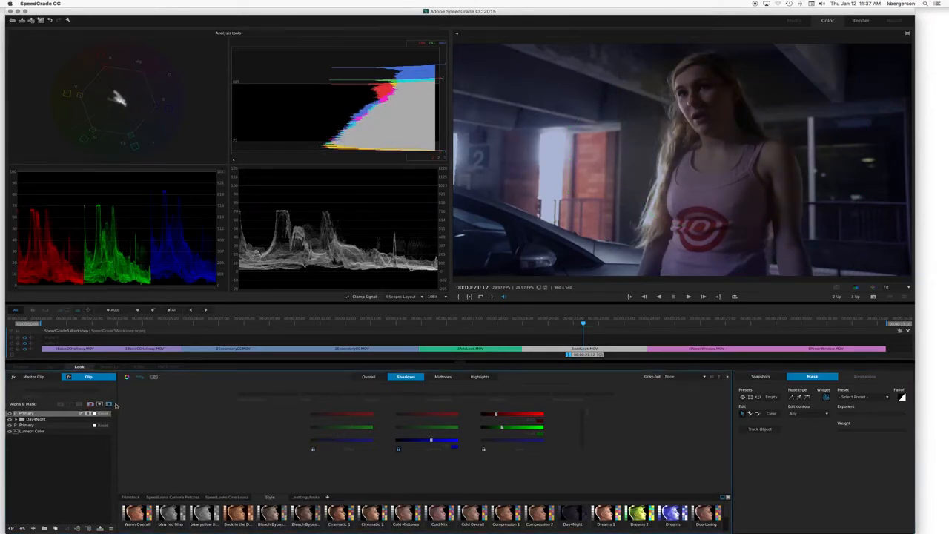
pyautogui.click(366, 379)
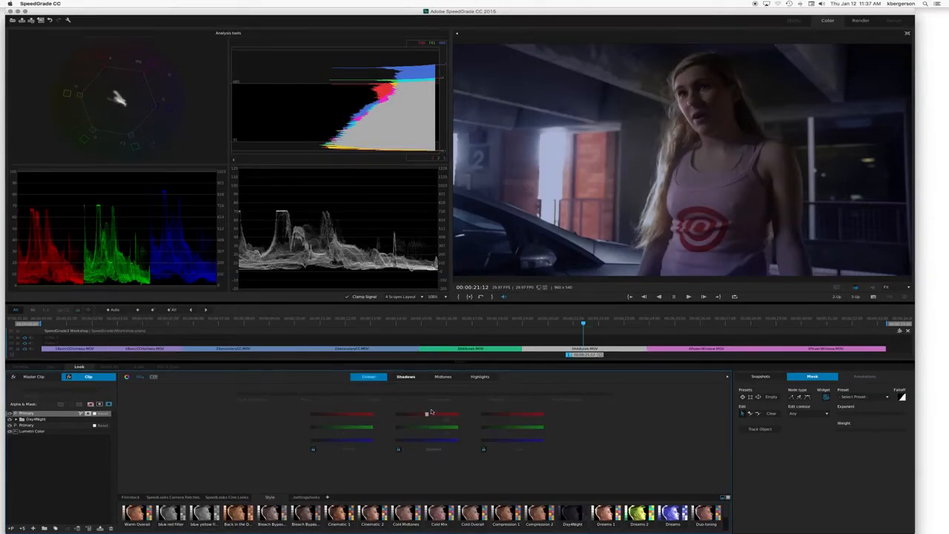
pyautogui.moveTo(427, 414); pyautogui.dragTo(428, 417)
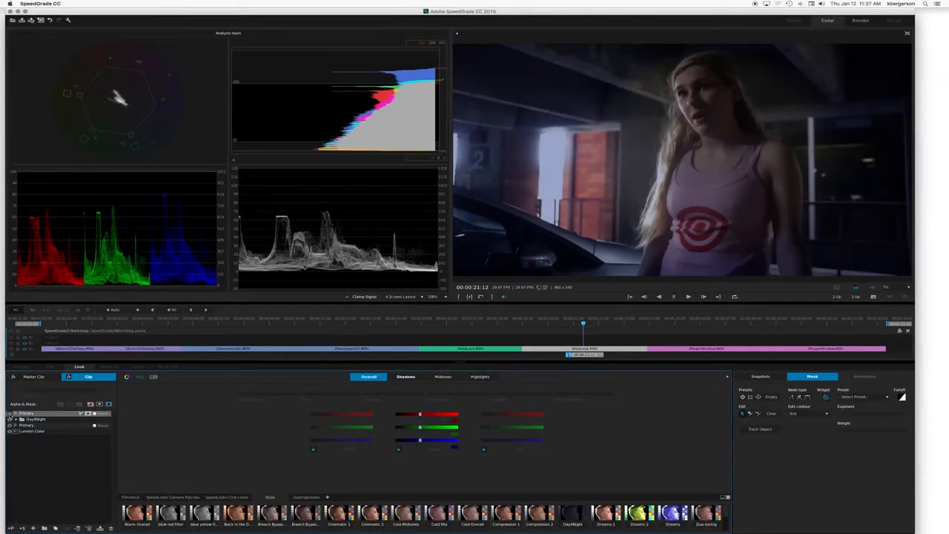
# - Compare the clip with the masked Primary layer off and on, and display the vignette mask's contours again
pyautogui.click(10, 415)
pyautogui.click(10, 414)
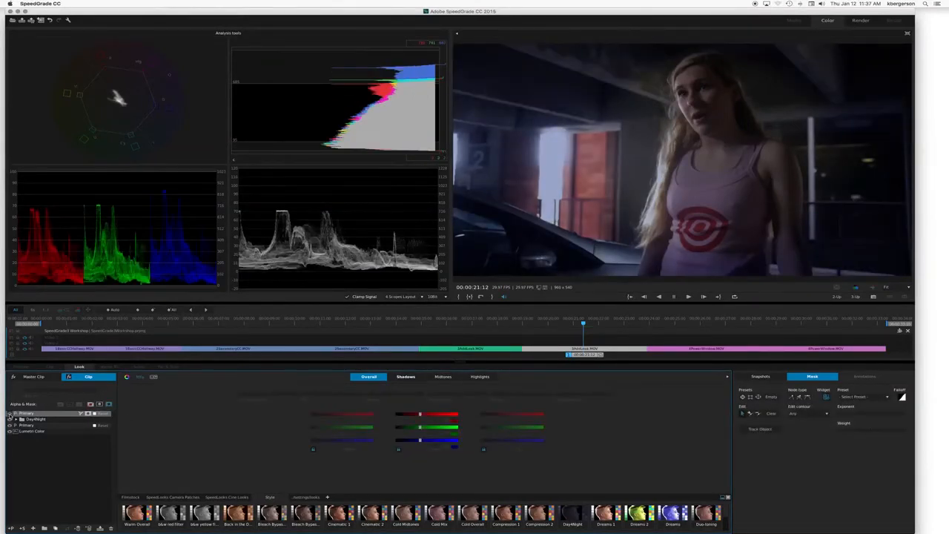
pyautogui.click(10, 414)
pyautogui.click(10, 414)
pyautogui.click(10, 415)
pyautogui.click(9, 415)
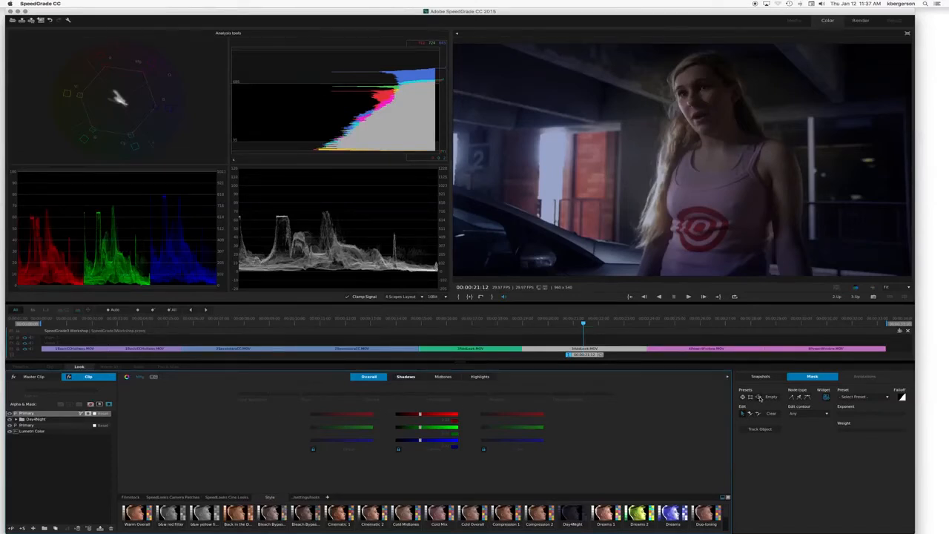
pyautogui.click(758, 398)
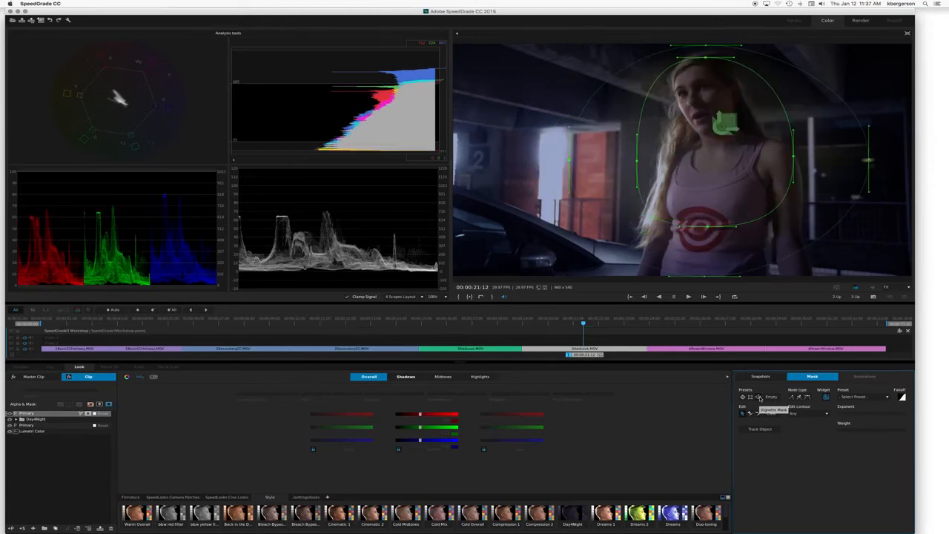
# - Tighten the vignette's inner contour around the woman by narrowing both sides, raising its lower edge and slightly lowering its upper edge
pyautogui.moveTo(636, 161); pyautogui.dragTo(662, 161)
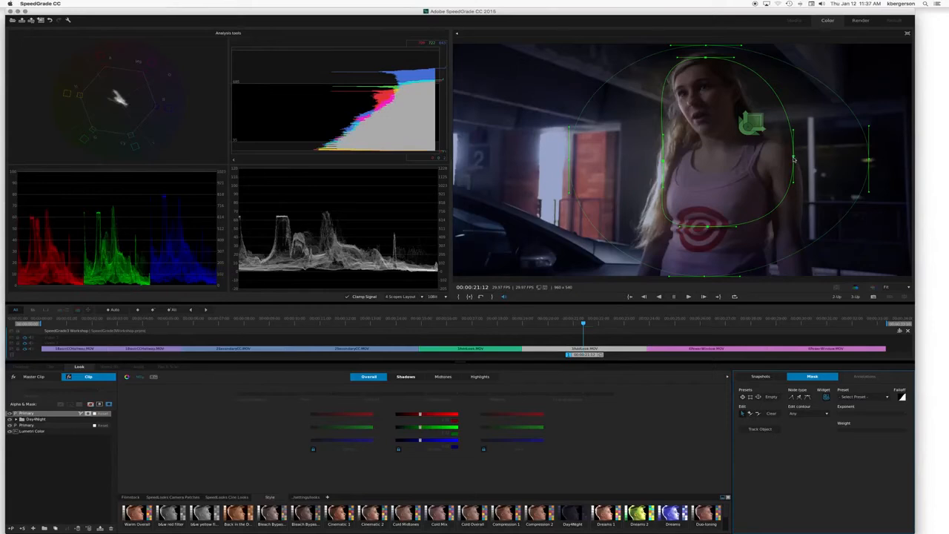
pyautogui.moveTo(794, 157); pyautogui.dragTo(774, 158)
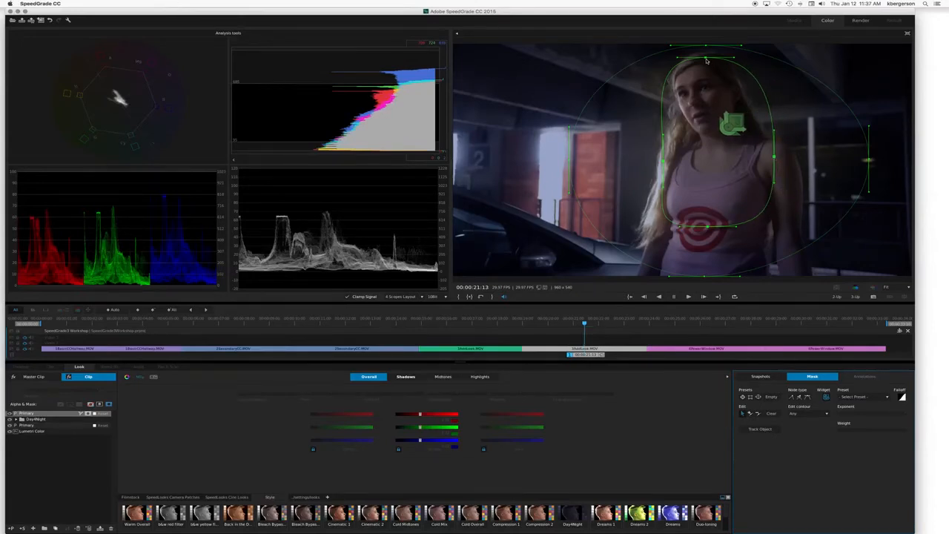
pyautogui.moveTo(706, 58); pyautogui.dragTo(699, 57)
pyautogui.moveTo(709, 226); pyautogui.dragTo(710, 214)
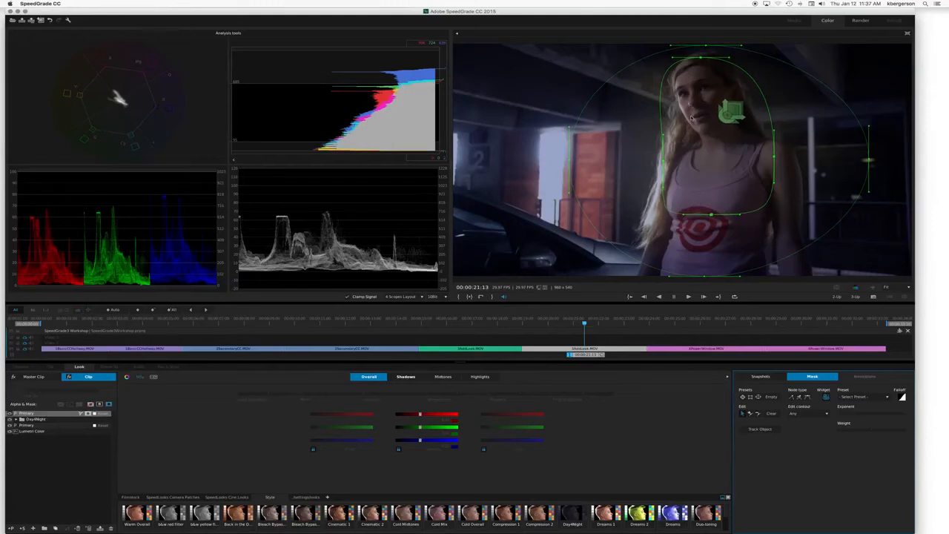
pyautogui.moveTo(702, 59); pyautogui.dragTo(710, 62)
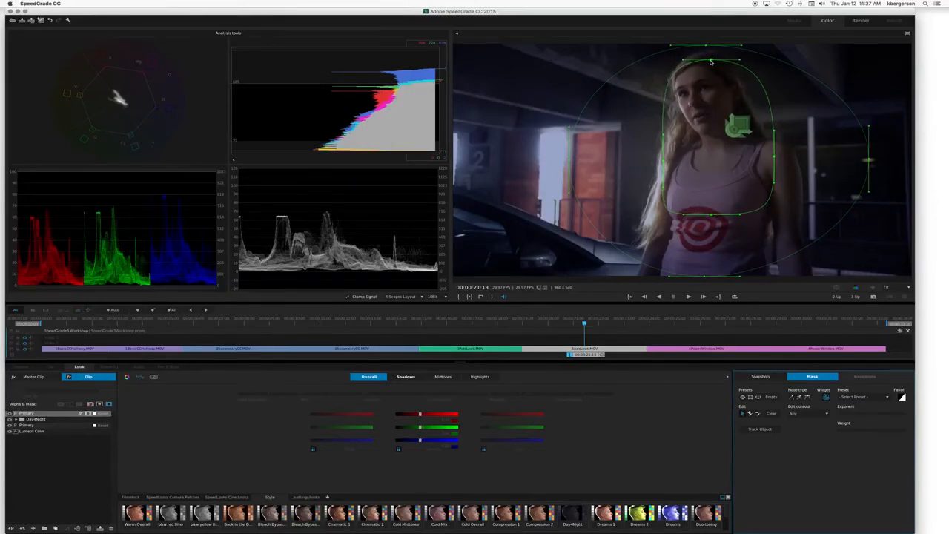
pyautogui.moveTo(664, 139); pyautogui.dragTo(671, 135)
# - Compare the woman's shot at 00:00:20:15 with the masked top Primary layer off and on
pyautogui.moveTo(585, 324); pyautogui.dragTo(561, 324)
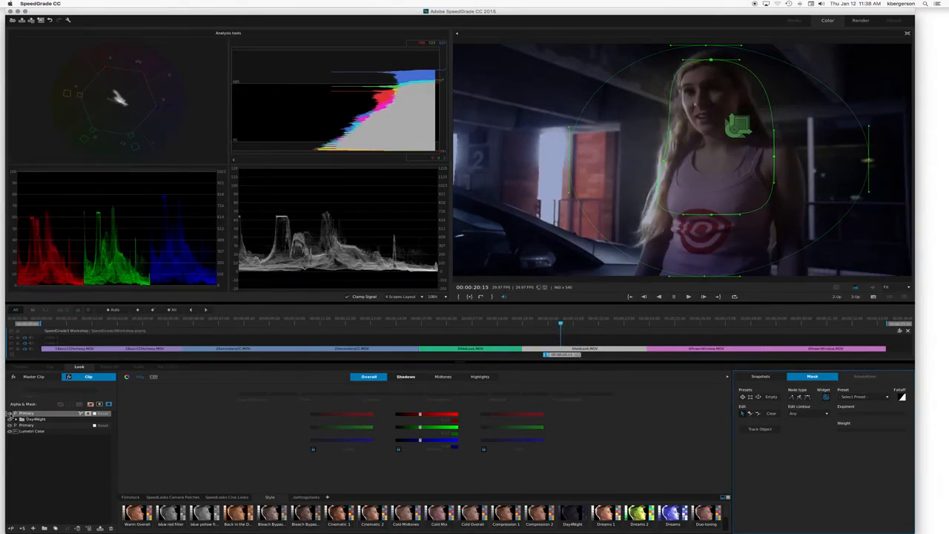
pyautogui.click(9, 412)
pyautogui.click(9, 413)
pyautogui.click(10, 413)
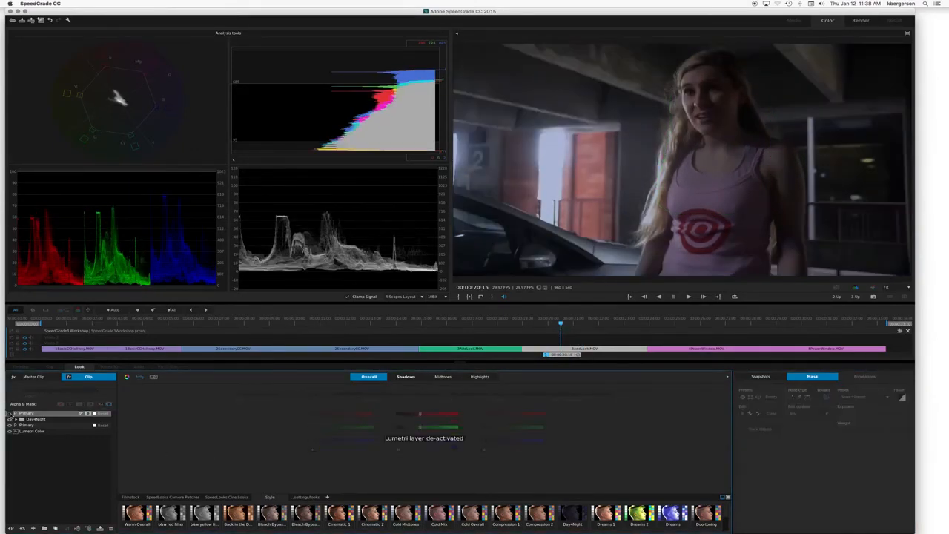
pyautogui.click(9, 412)
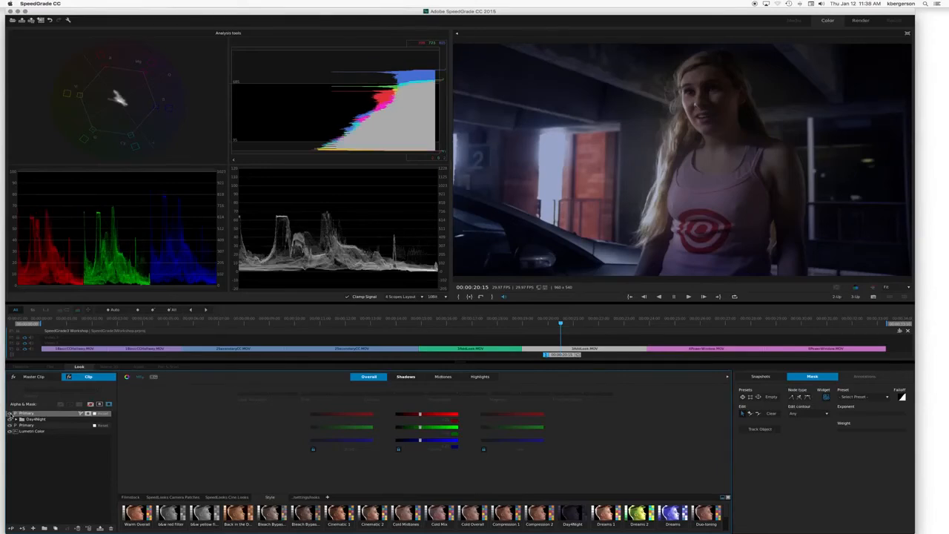
pyautogui.click(10, 413)
pyautogui.click(9, 413)
# - At 00:00:30:13 in the last clip, unlink the overall gamma channels, raise blue gamma, and lower green and red gamma
pyautogui.moveTo(564, 323); pyautogui.dragTo(812, 337)
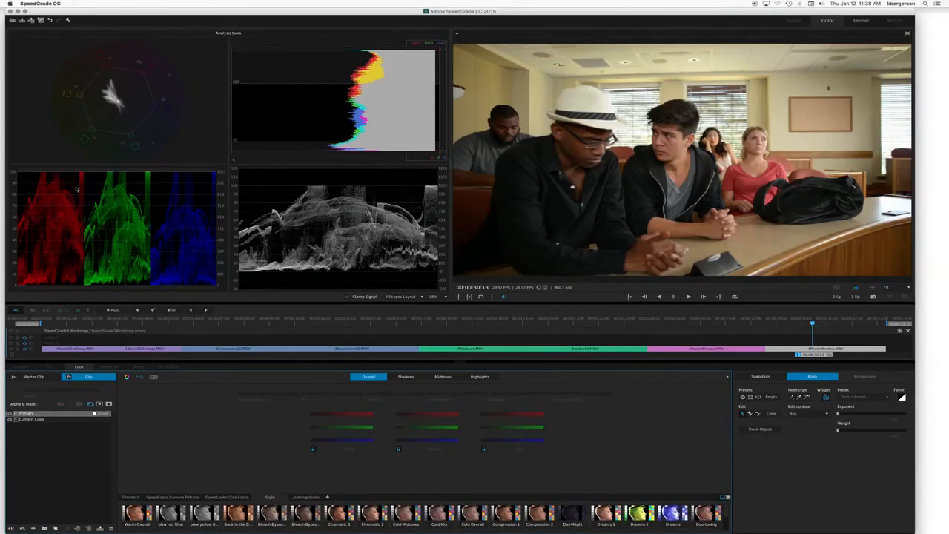
pyautogui.click(398, 450)
pyautogui.moveTo(427, 441); pyautogui.dragTo(435, 441)
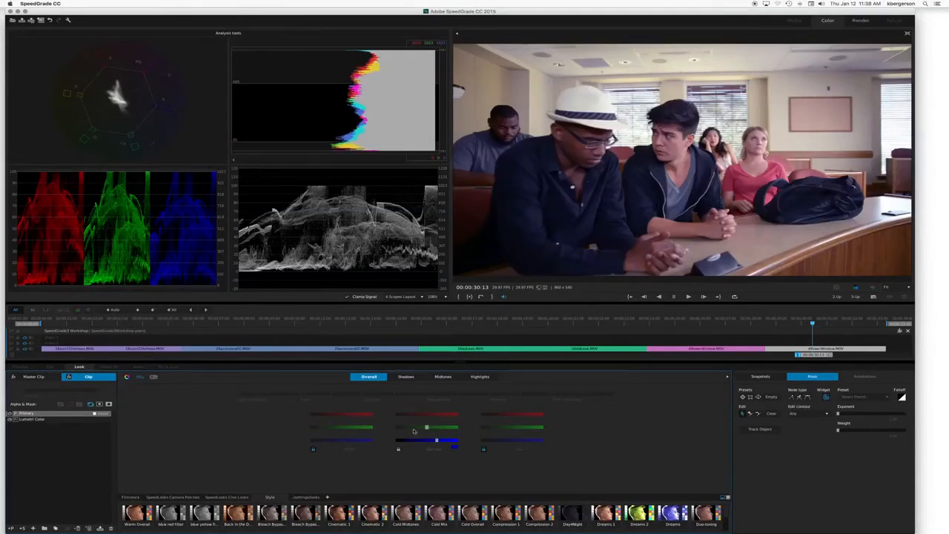
pyautogui.moveTo(428, 428)
pyautogui.moveTo(426, 428); pyautogui.dragTo(419, 414)
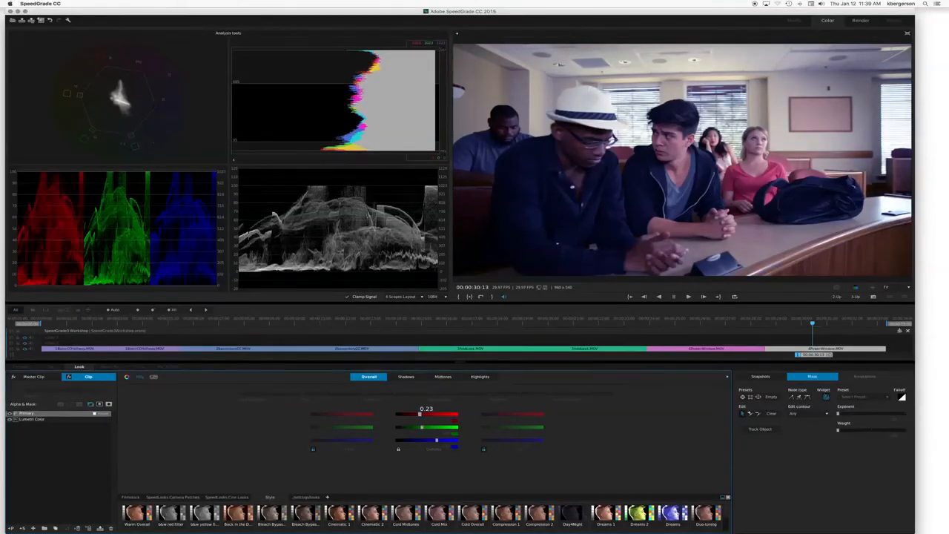
# - Compare the last clip with the Primary layer's overall gamma correction off and on
pyautogui.click(9, 413)
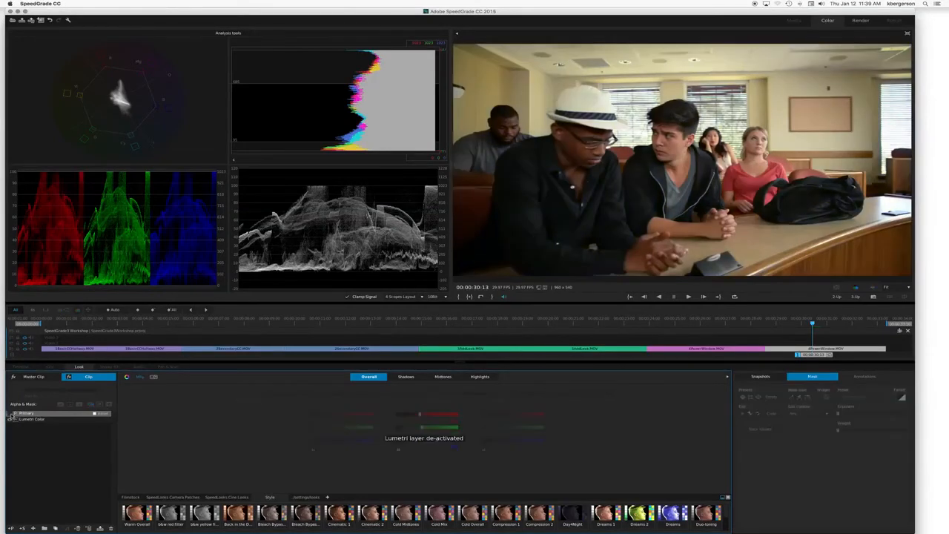
pyautogui.click(10, 413)
pyautogui.click(9, 414)
pyautogui.click(10, 414)
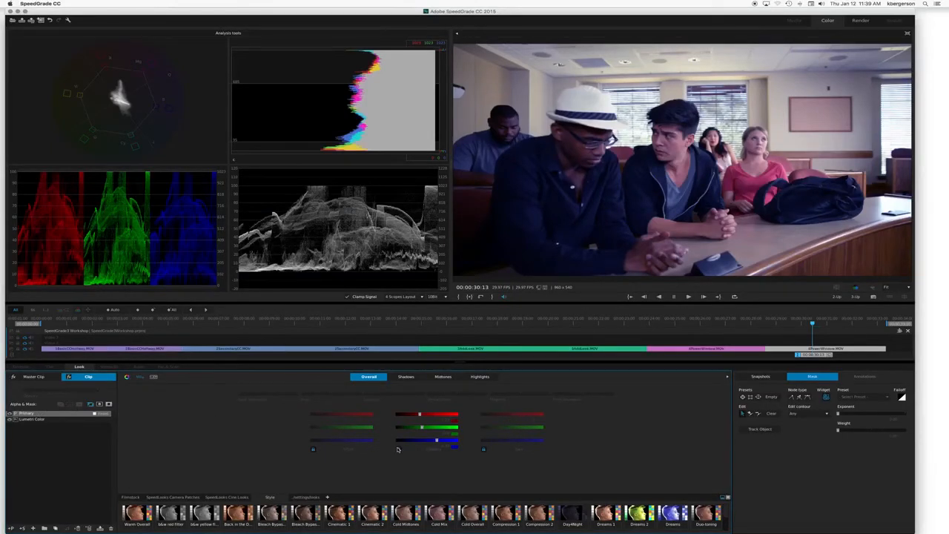
# - Lower the blue gamma of the last clip's midtones with the gamma channels unlinked
pyautogui.click(444, 378)
pyautogui.click(444, 378)
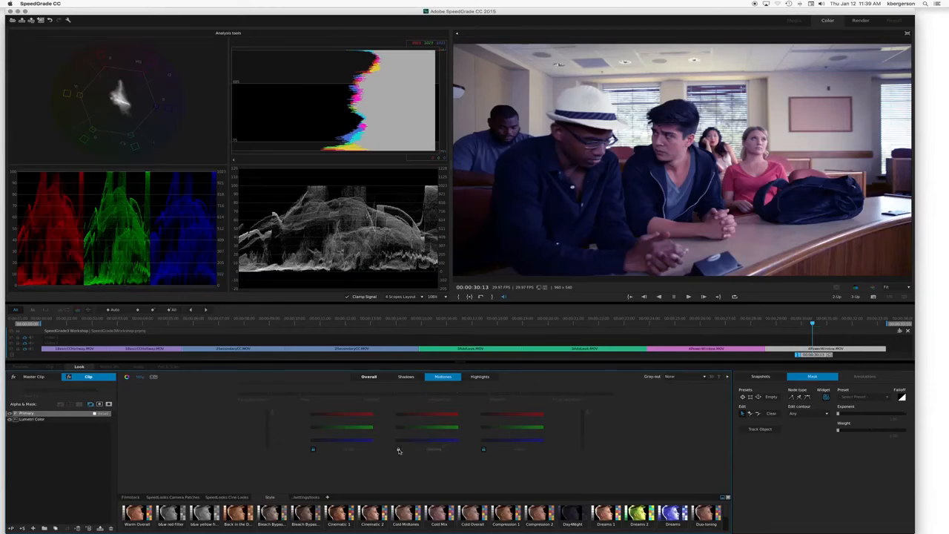
pyautogui.moveTo(427, 441); pyautogui.dragTo(417, 441)
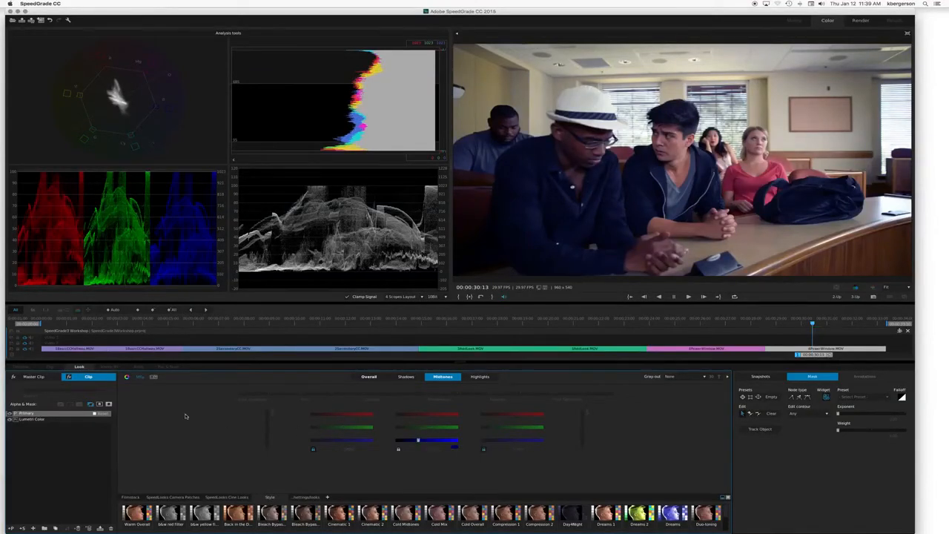
# - Compare the last clip with the Primary layer off and on to judge the midtone correction
pyautogui.click(11, 414)
pyautogui.click(12, 413)
pyautogui.click(11, 414)
pyautogui.click(11, 414)
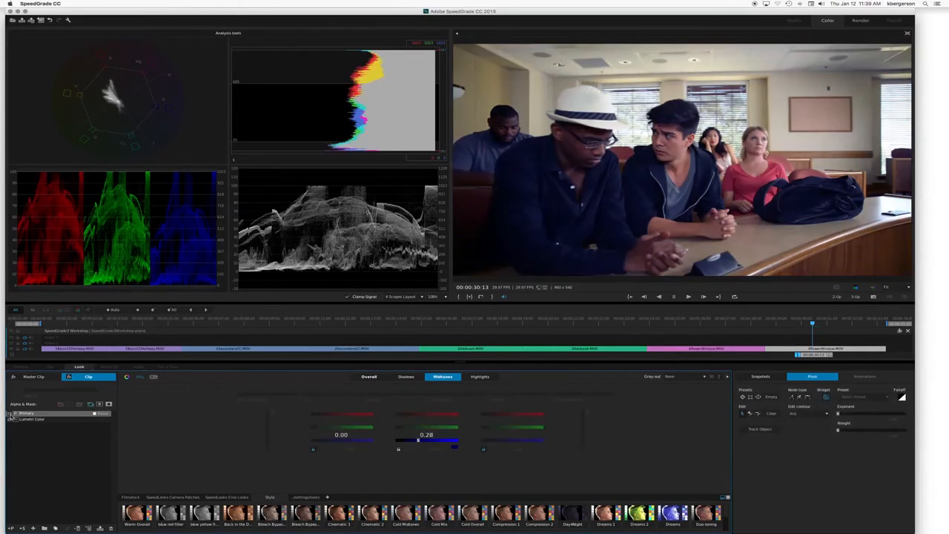
pyautogui.click(11, 414)
pyautogui.click(11, 413)
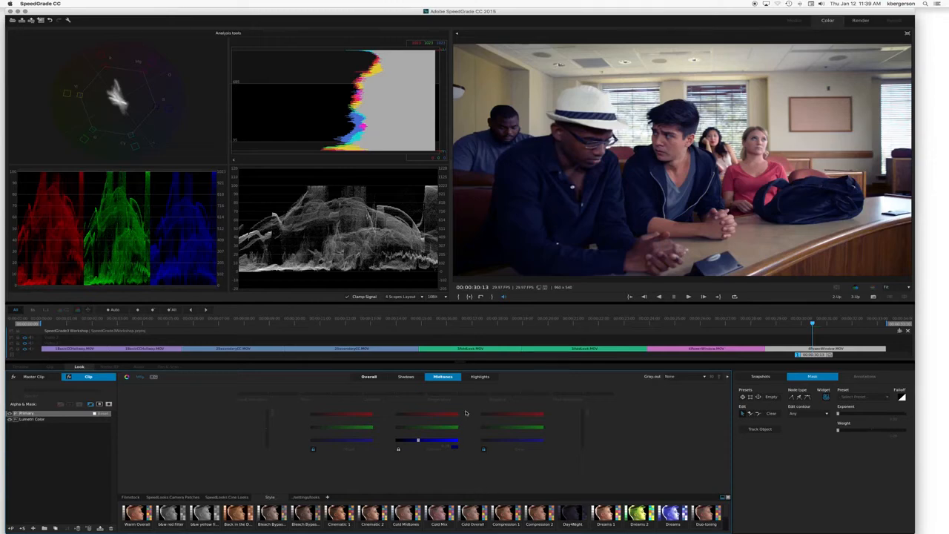
# - Try to reduce the blue in the shadows by unlinking the gain channels and lowering the blue gain
pyautogui.click(405, 378)
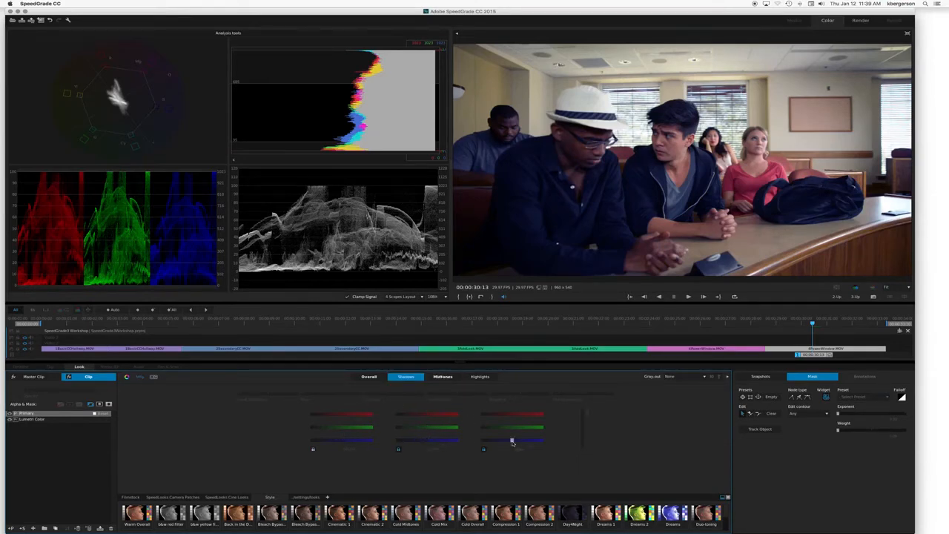
pyautogui.moveTo(512, 440)
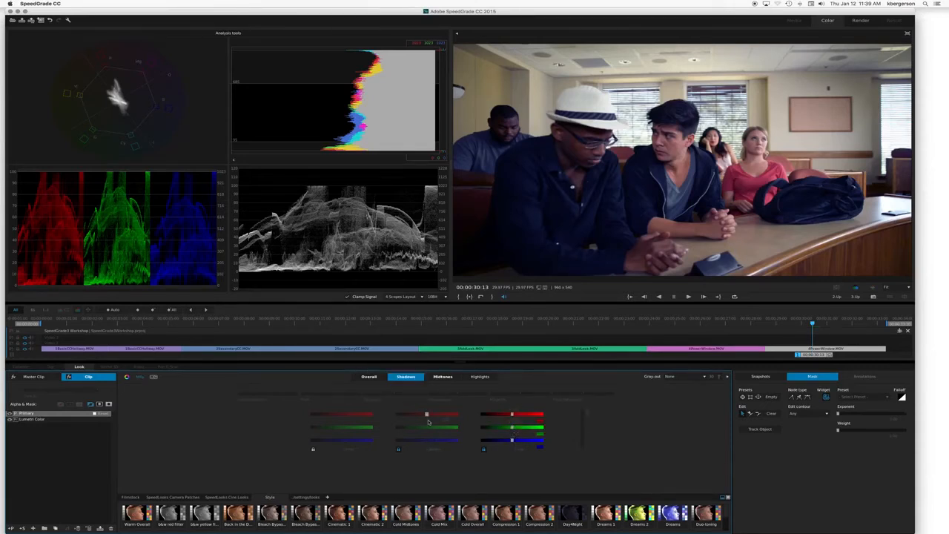
pyautogui.moveTo(512, 441); pyautogui.dragTo(501, 441)
pyautogui.doubleClick(524, 442)
pyautogui.moveTo(509, 441); pyautogui.dragTo(501, 441)
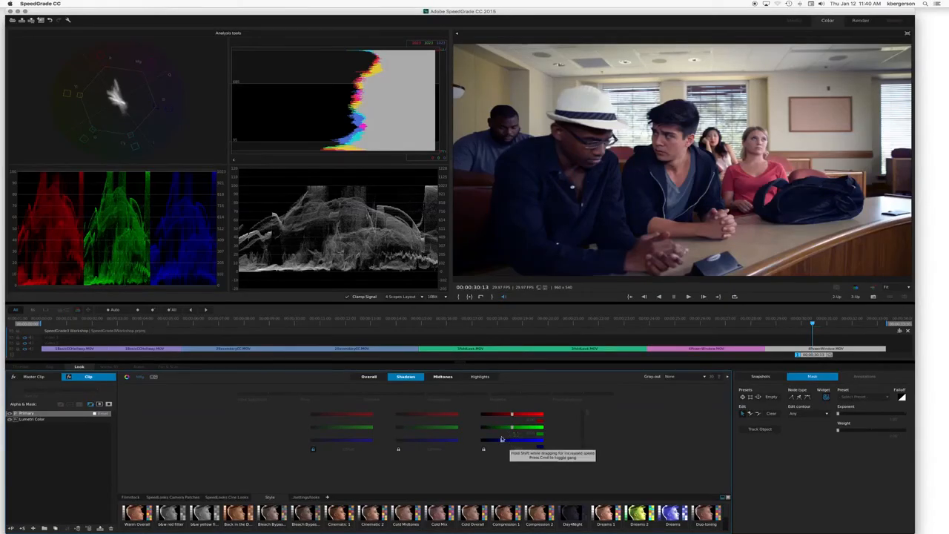
# - Compare the clip with the Primary layer off and on, and reset the shadows' blue gain
pyautogui.click(9, 414)
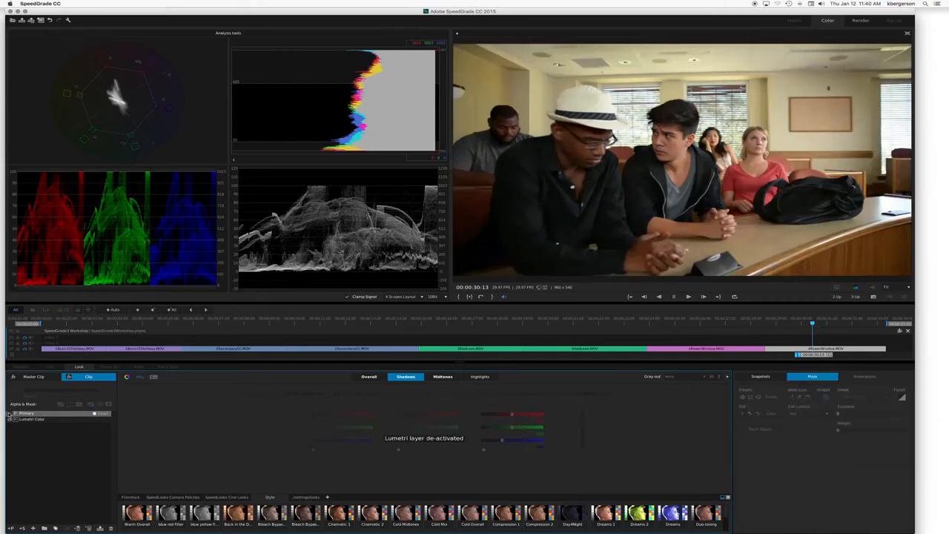
pyautogui.click(9, 414)
pyautogui.click(9, 414)
pyautogui.click(9, 414)
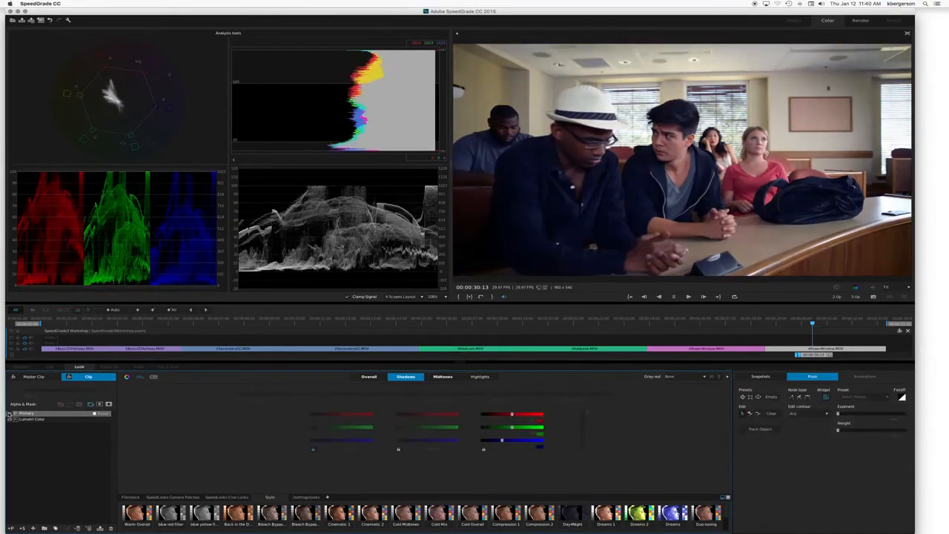
pyautogui.click(540, 448)
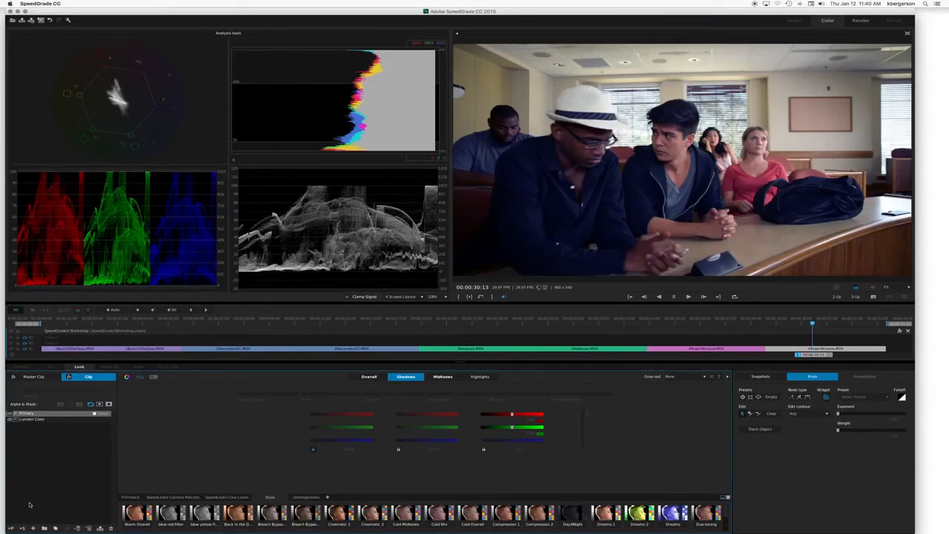
# - Add a second Primary layer and lower the blue gamma and blue gain of its shadows
pyautogui.click(12, 528)
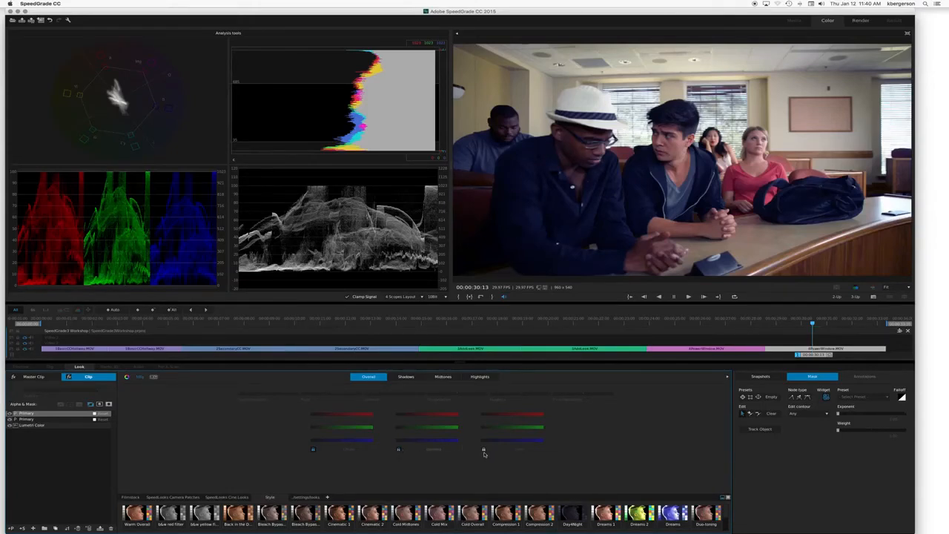
pyautogui.click(405, 377)
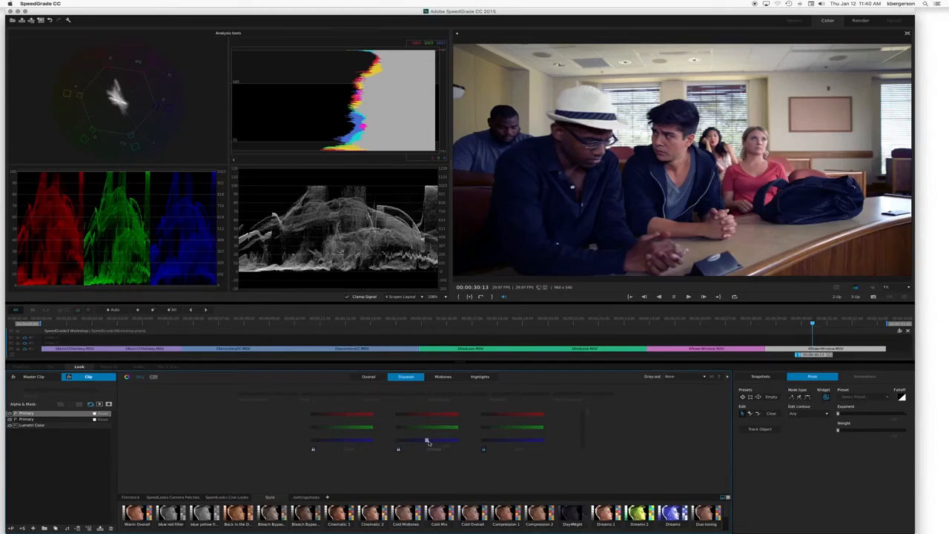
pyautogui.moveTo(434, 442); pyautogui.dragTo(421, 441)
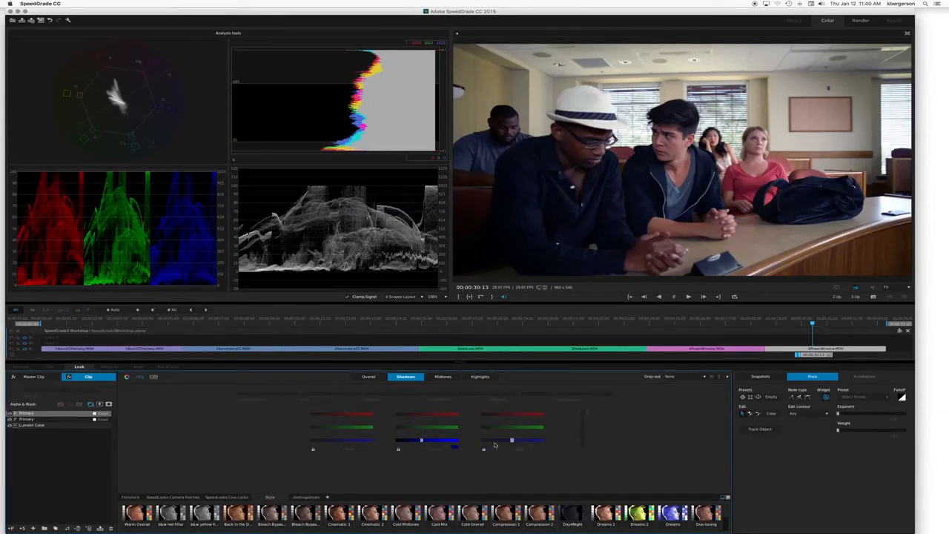
pyautogui.moveTo(512, 441); pyautogui.dragTo(497, 440)
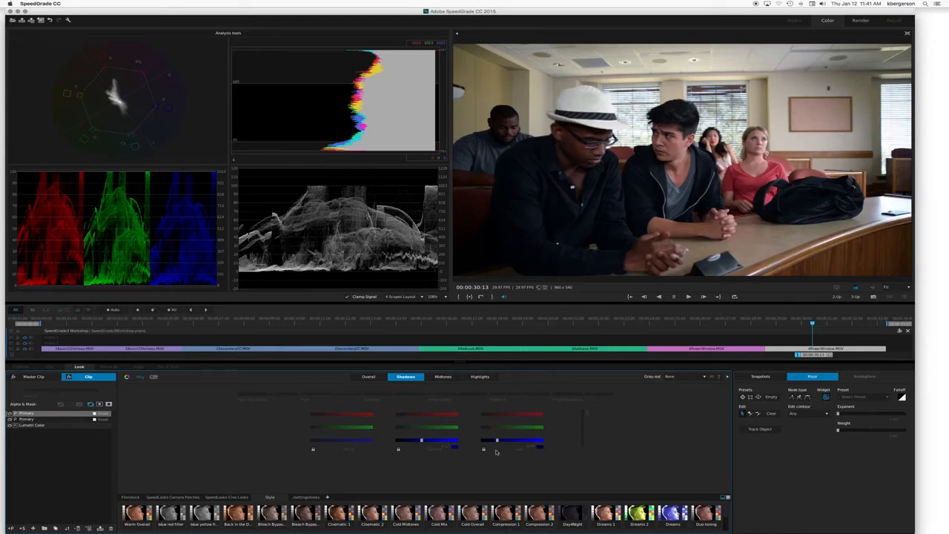
# - Add a third Primary layer with a vignette mask, and enlarge its contours to surround the group seated at the counter
pyautogui.click(12, 528)
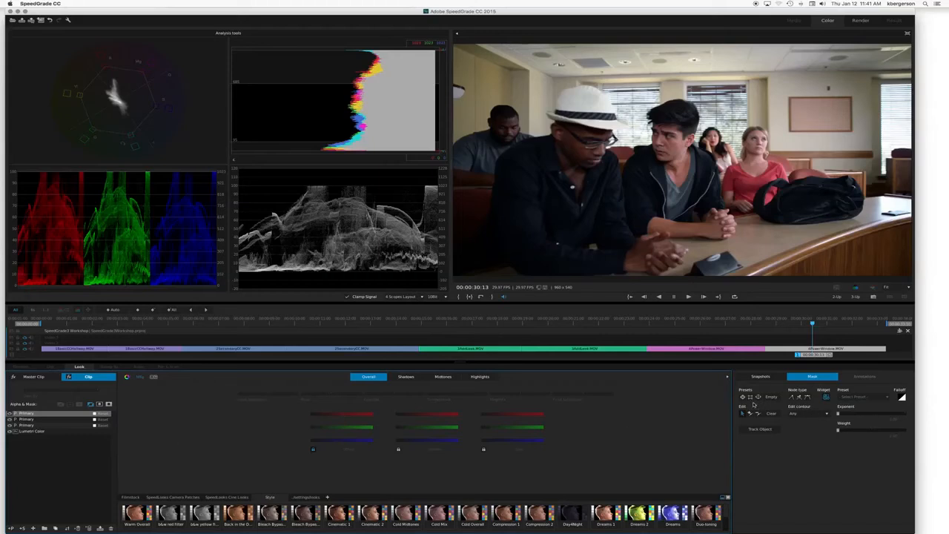
pyautogui.click(758, 396)
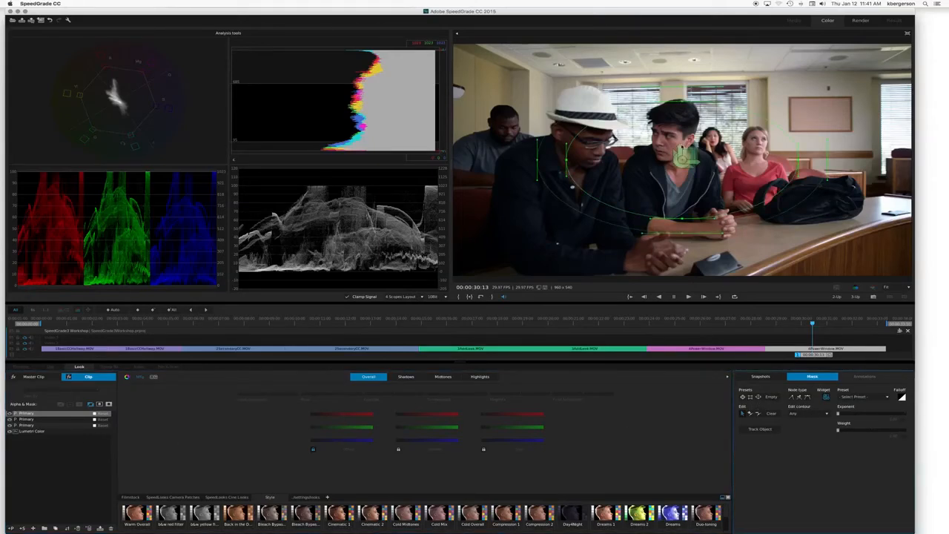
pyautogui.moveTo(680, 149); pyautogui.dragTo(585, 165)
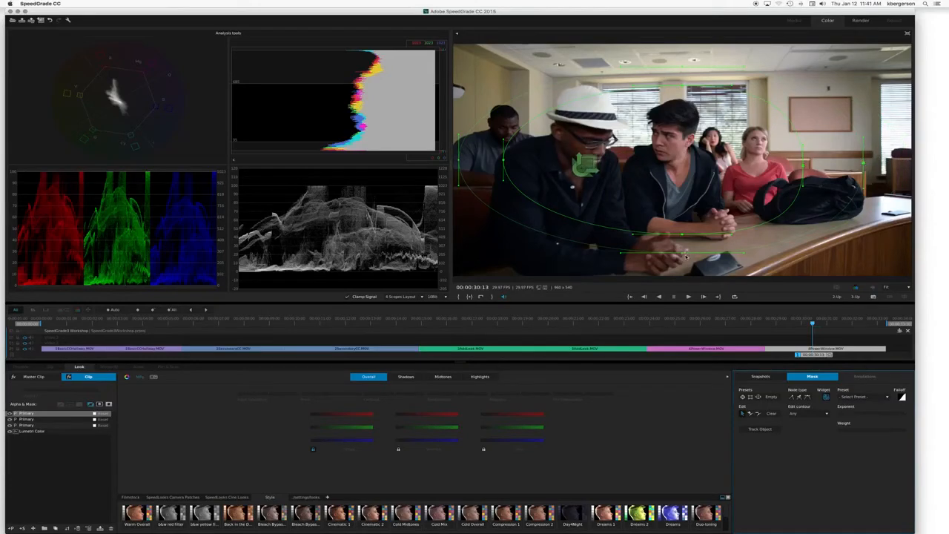
pyautogui.moveTo(683, 253); pyautogui.dragTo(683, 259)
pyautogui.moveTo(501, 160); pyautogui.dragTo(484, 159)
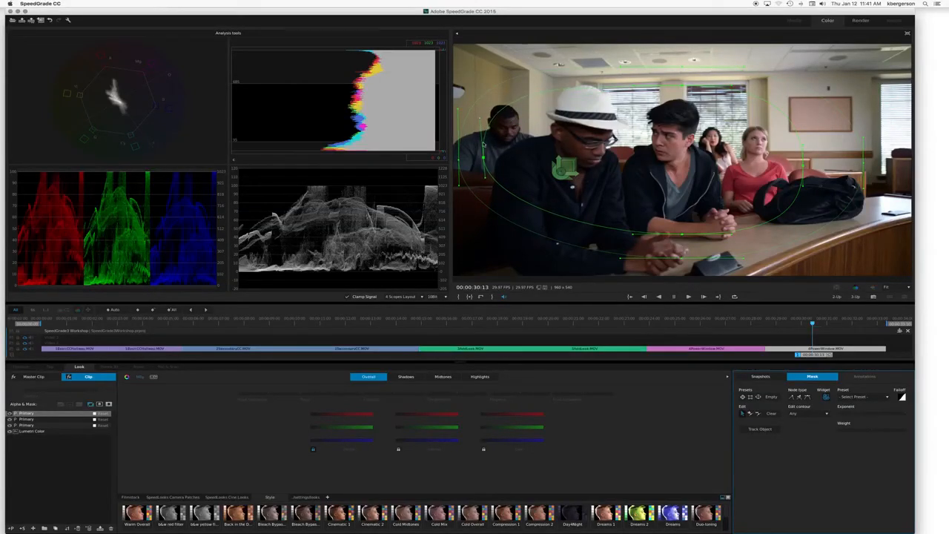
pyautogui.moveTo(484, 158); pyautogui.dragTo(478, 160)
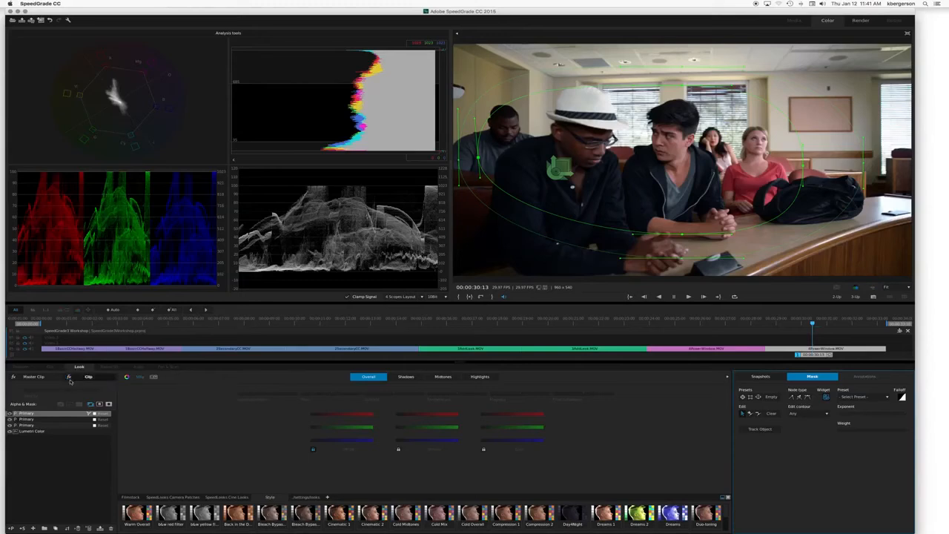
# - Apply the new Primary layer's grading outside the vignette and lower its overall gamma with the channels linked
pyautogui.click(109, 404)
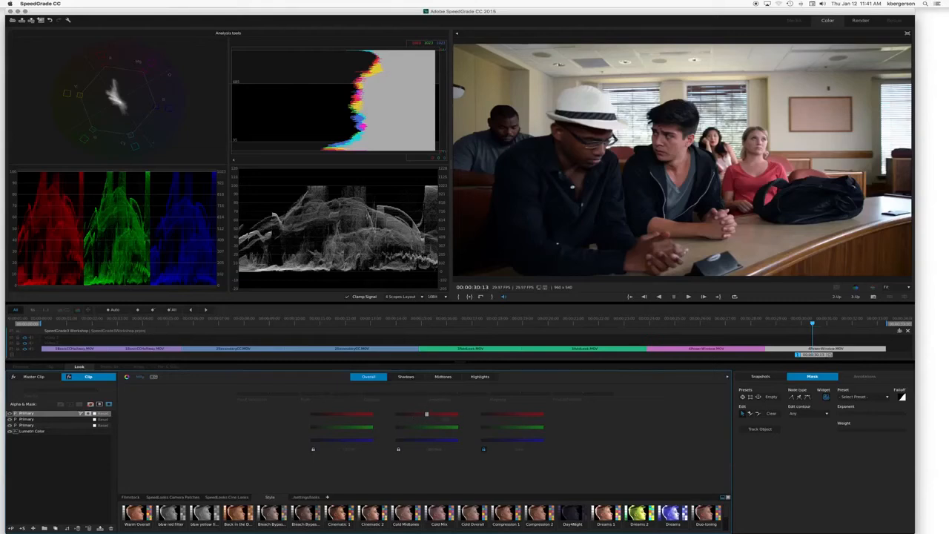
pyautogui.moveTo(427, 413); pyautogui.dragTo(427, 413)
pyautogui.click(398, 449)
pyautogui.moveTo(426, 416); pyautogui.dragTo(445, 416)
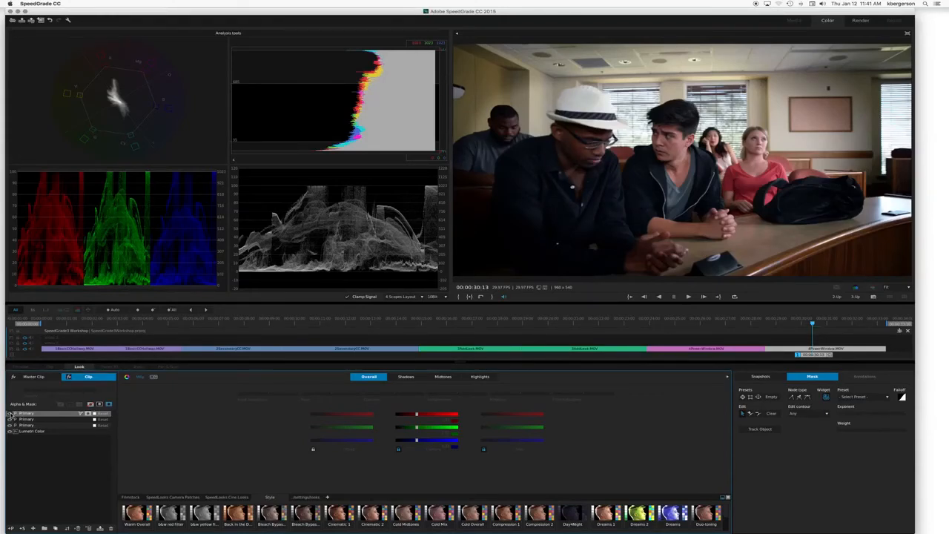
# - Compare the last clip with the vignetted top Primary layer off and on
pyautogui.click(9, 413)
pyautogui.click(10, 413)
pyautogui.click(10, 413)
pyautogui.click(10, 413)
pyautogui.click(10, 413)
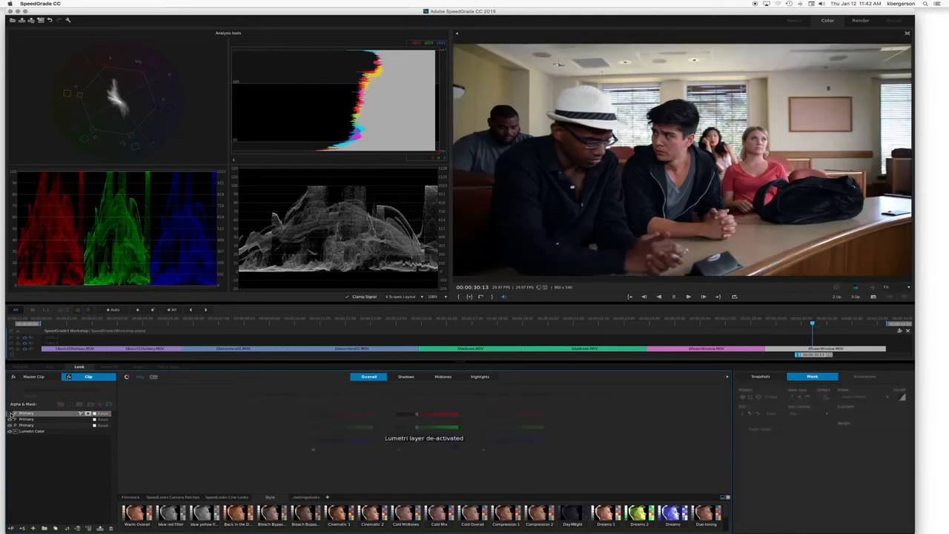
pyautogui.click(9, 413)
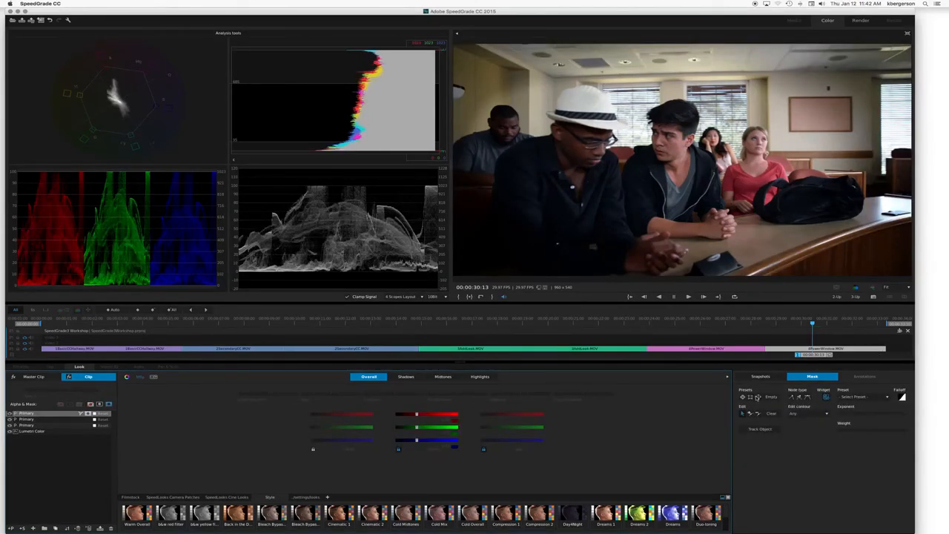
# - Undo the added default mask shape and enlarge the vignette's outer contour on all four sides to nearly fill the frame
pyautogui.click(751, 396)
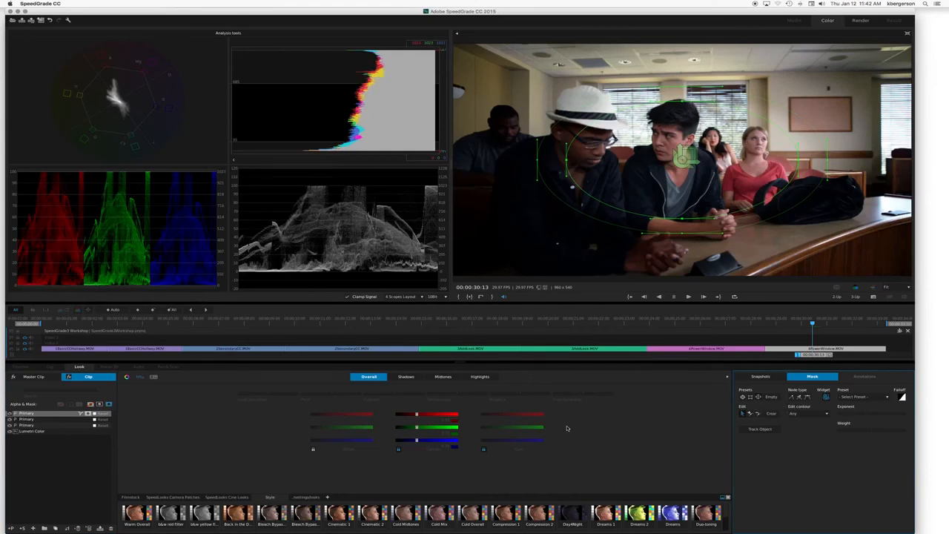
pyautogui.press('super+z')
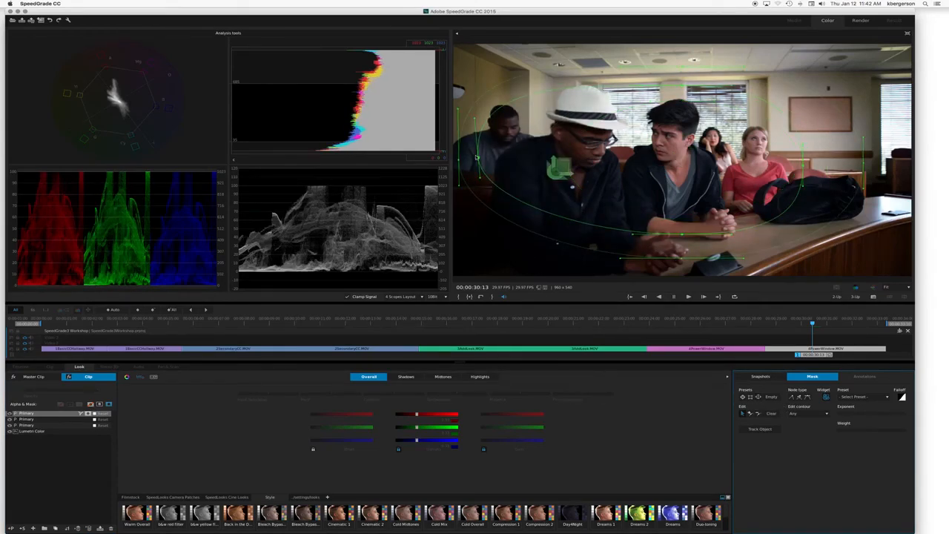
pyautogui.moveTo(476, 158); pyautogui.dragTo(439, 162)
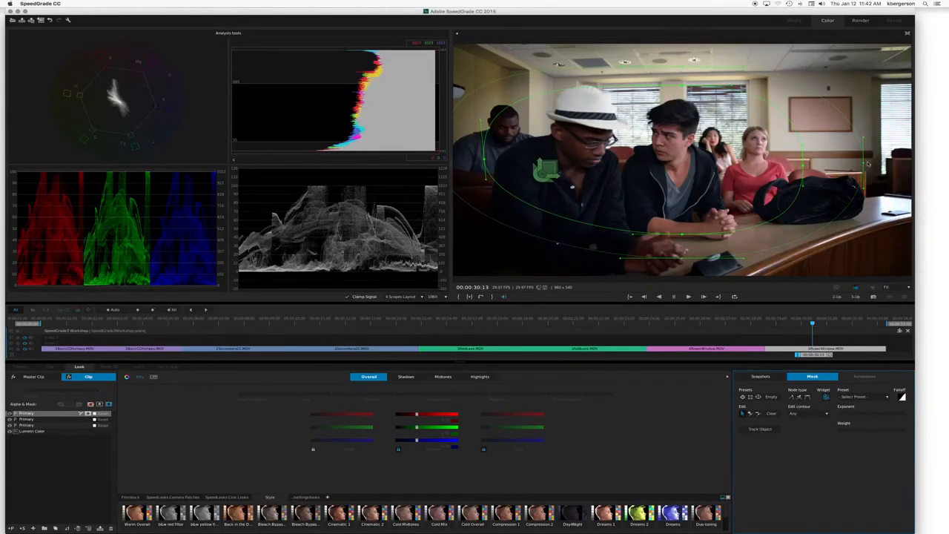
pyautogui.moveTo(863, 163); pyautogui.dragTo(899, 161)
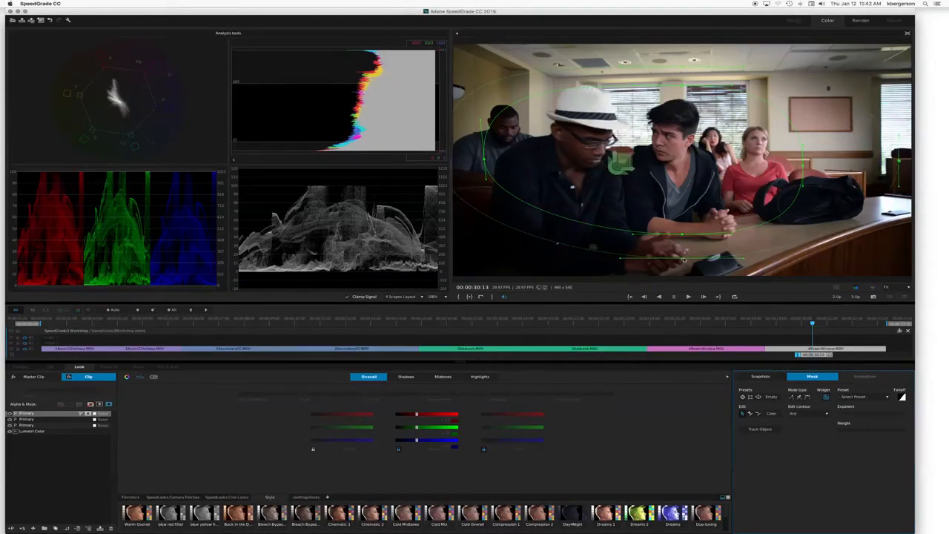
pyautogui.moveTo(680, 262); pyautogui.dragTo(687, 273)
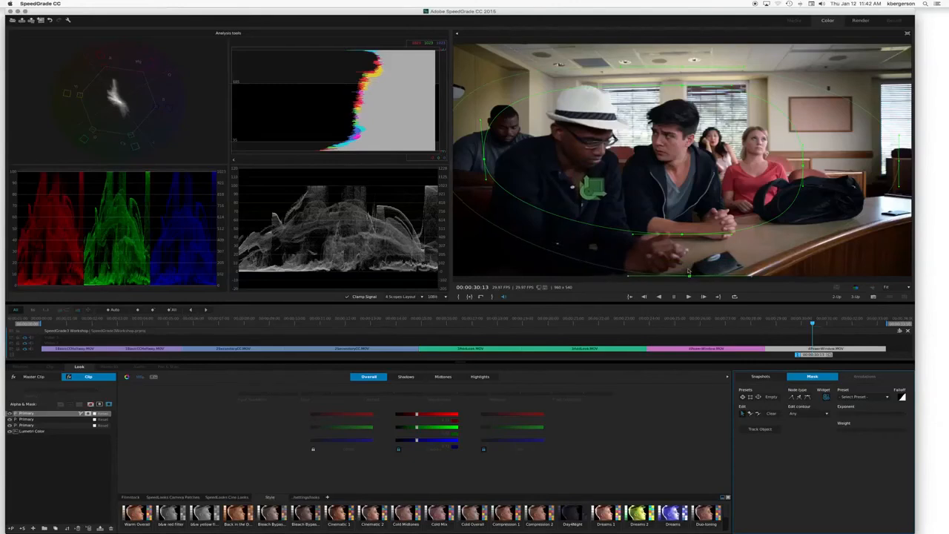
pyautogui.moveTo(683, 65); pyautogui.dragTo(686, 53)
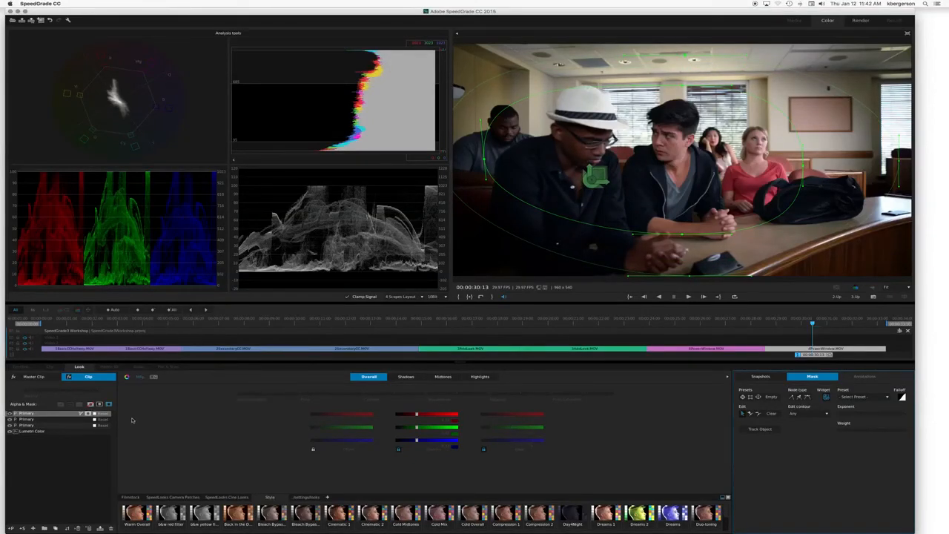
# - Compare the clip with the widened vignette layer off and on
pyautogui.click(9, 414)
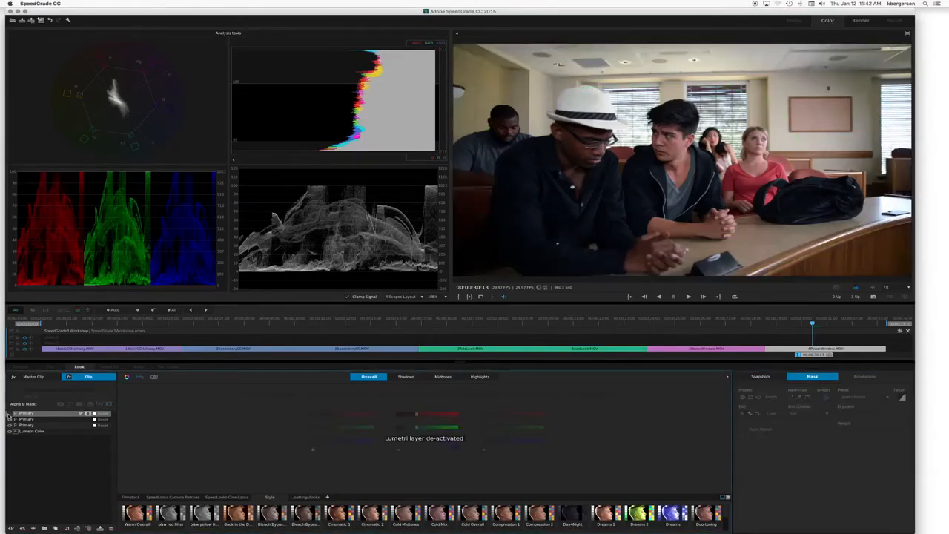
pyautogui.click(9, 413)
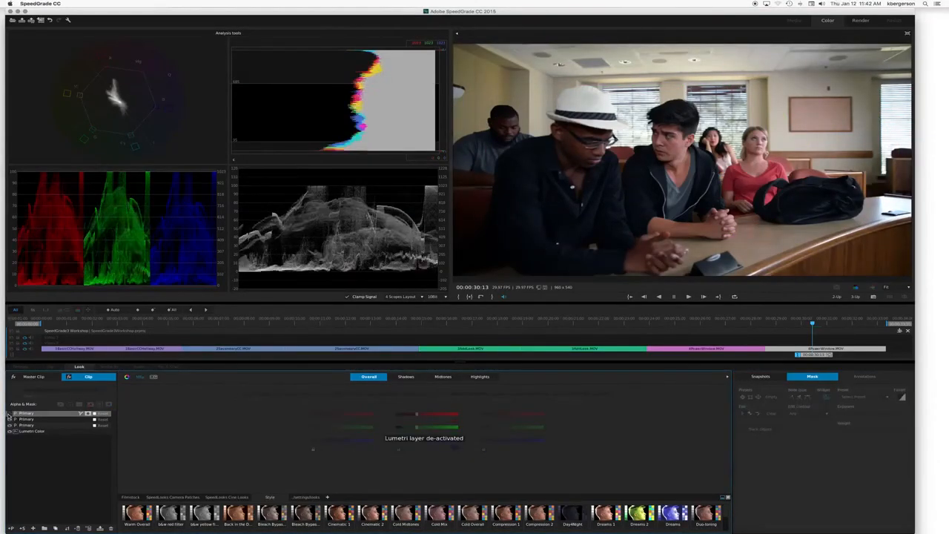
pyautogui.click(9, 414)
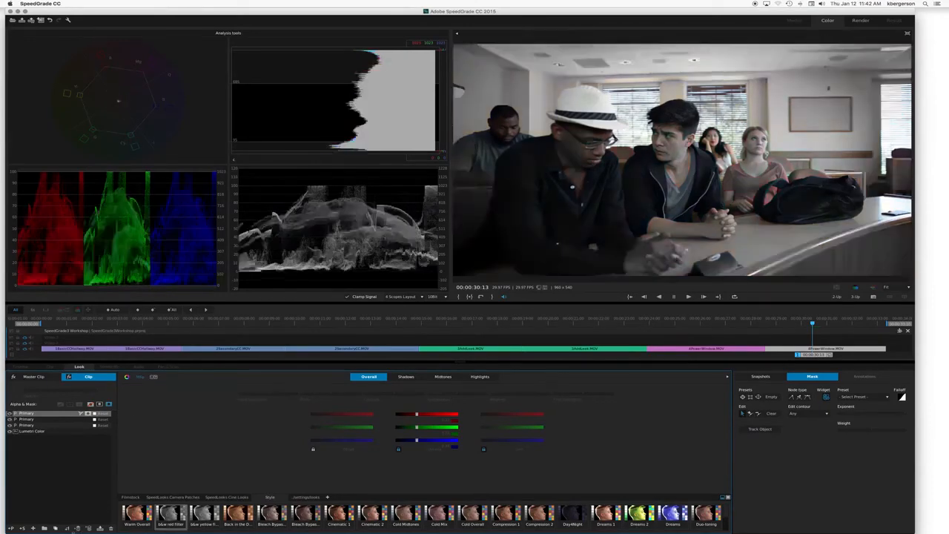
# - Add a fourth Primary layer with a mask around the window at the far right and apply its grading inside the mask
pyautogui.click(12, 528)
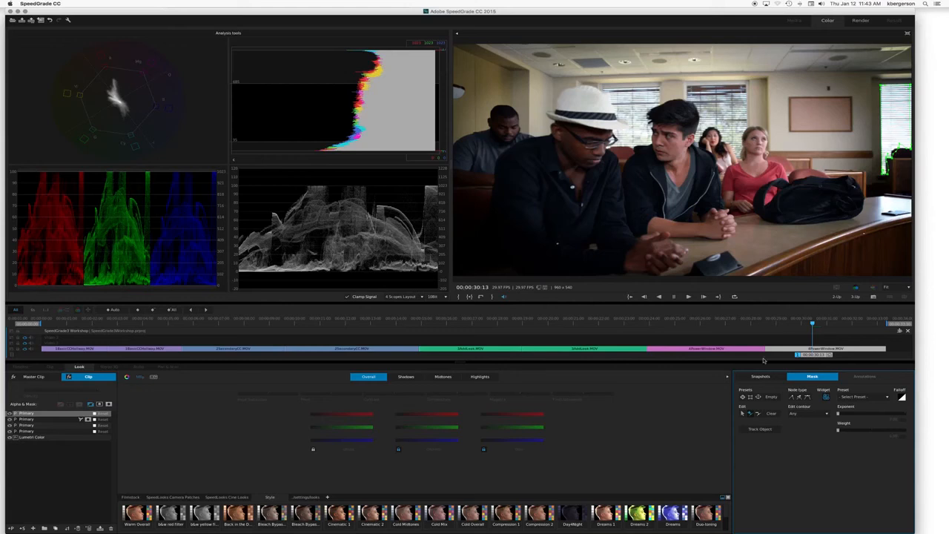
pyautogui.click(741, 413)
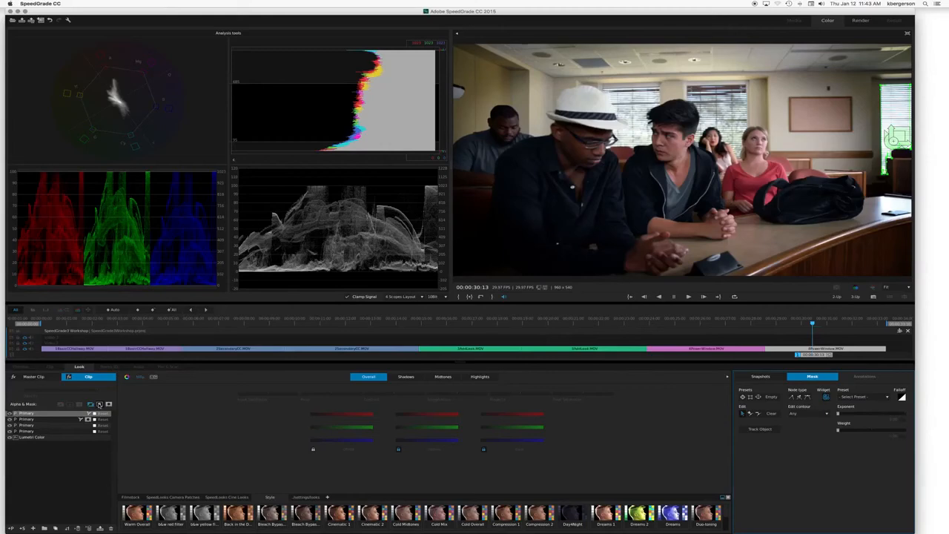
pyautogui.click(99, 405)
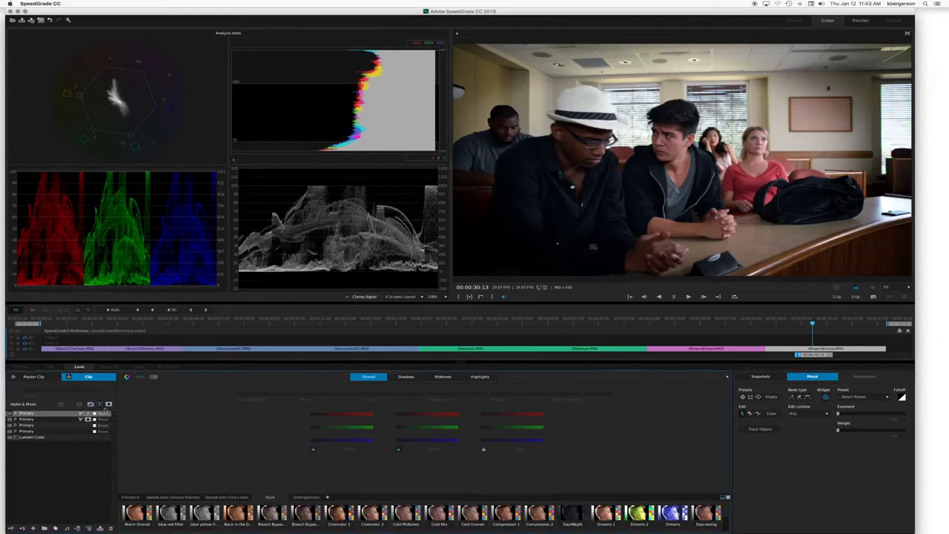
# - Link the gamma channels of the window's Primary layer and lower its overall gamma to 0.50
pyautogui.click(480, 379)
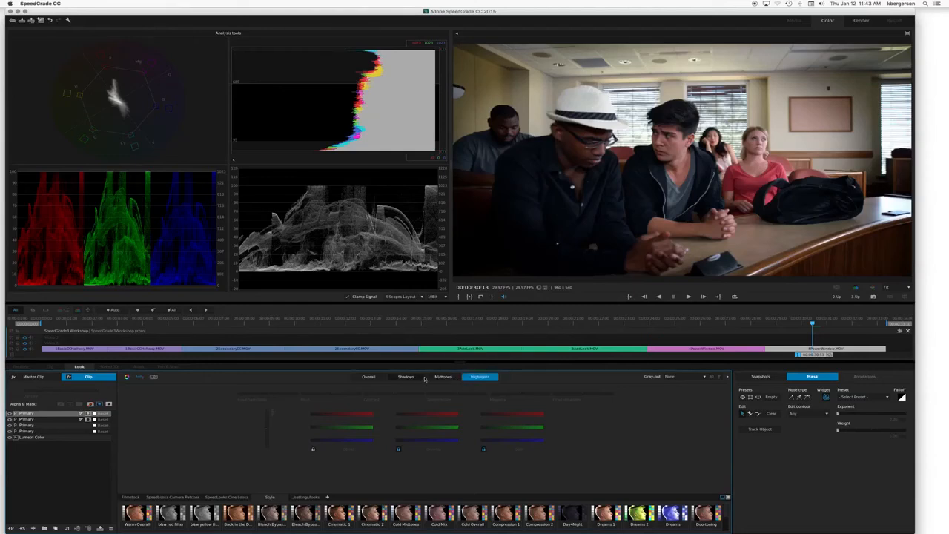
pyautogui.click(369, 376)
pyautogui.moveTo(427, 414); pyautogui.dragTo(423, 414)
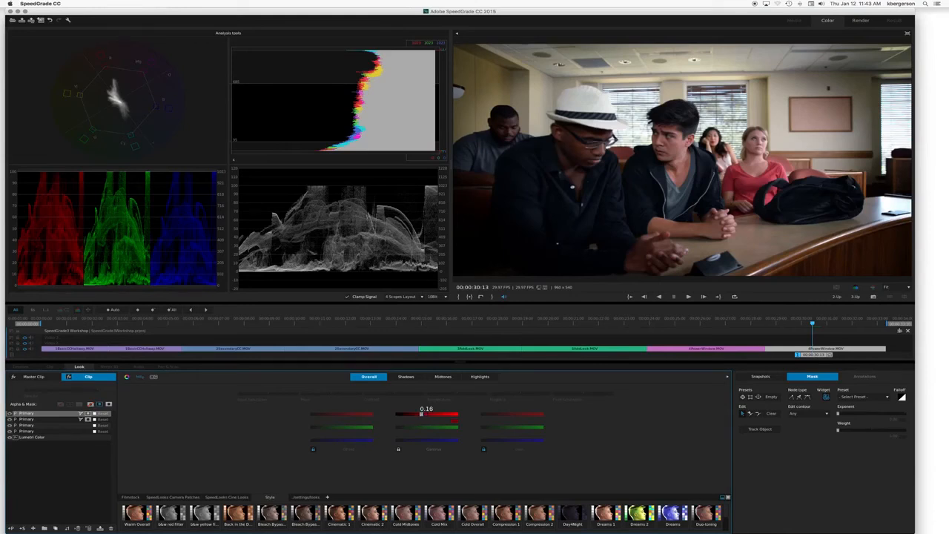
pyautogui.click(401, 450)
pyautogui.moveTo(427, 415); pyautogui.dragTo(411, 413)
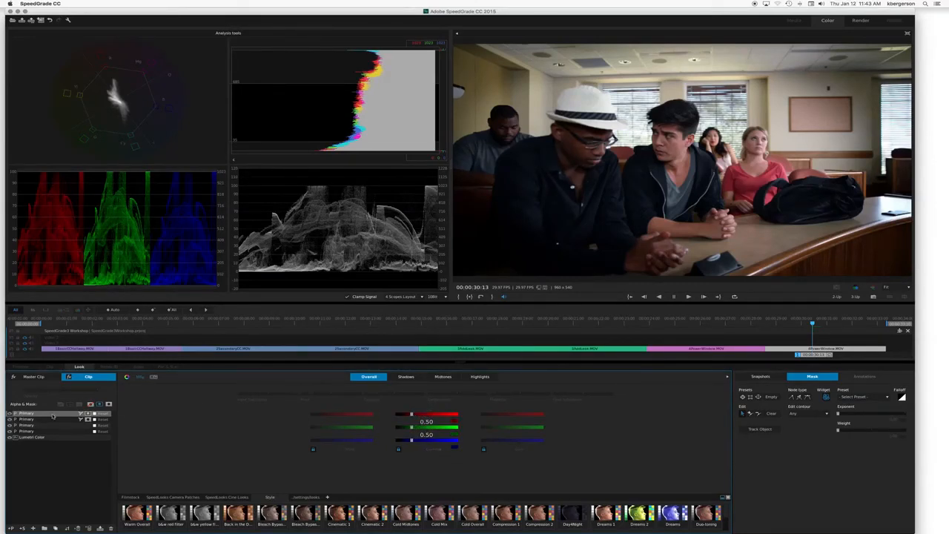
# - Compare the clip with the window's Primary layer off and on
pyautogui.click(11, 413)
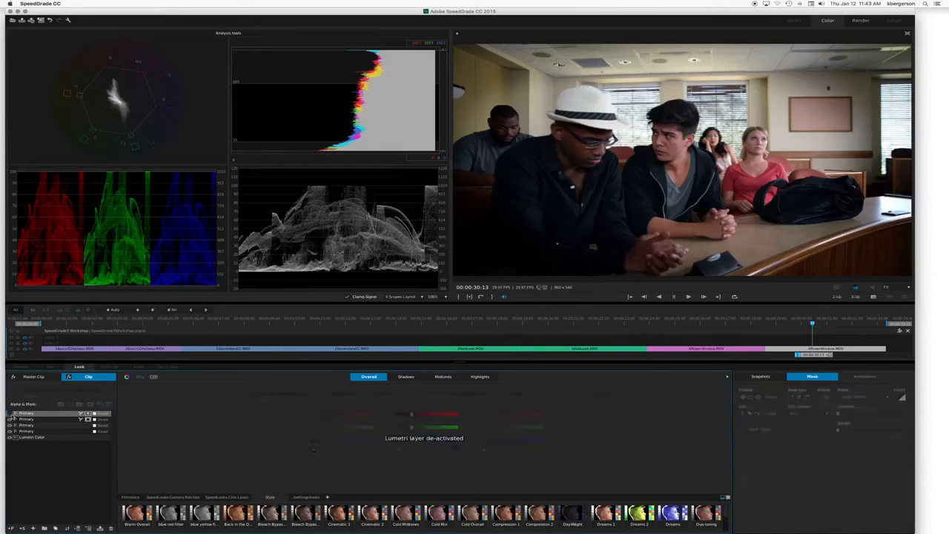
pyautogui.click(11, 414)
pyautogui.click(11, 413)
pyautogui.click(12, 414)
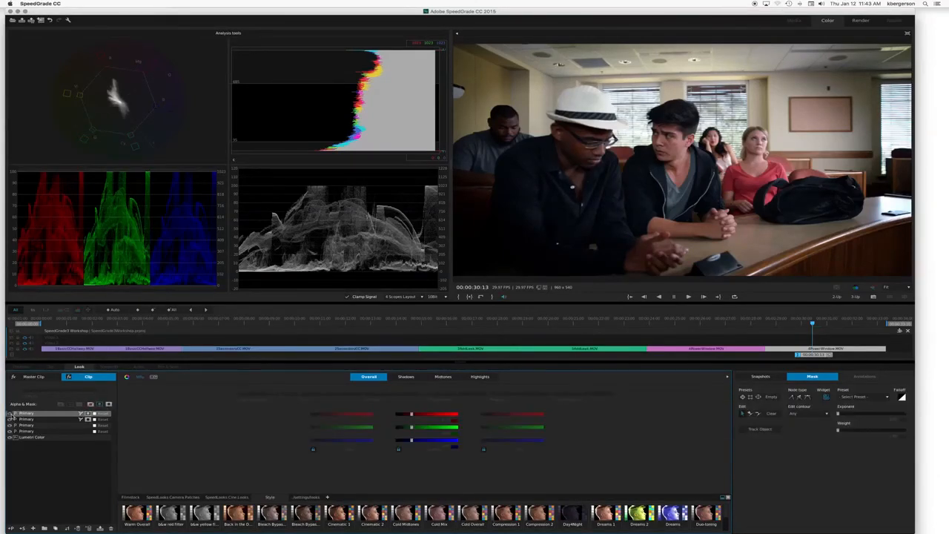
# - Lower the highlights' linked gain and final saturation on the window's Primary layer, checking the clip with the layer off and on
pyautogui.click(482, 377)
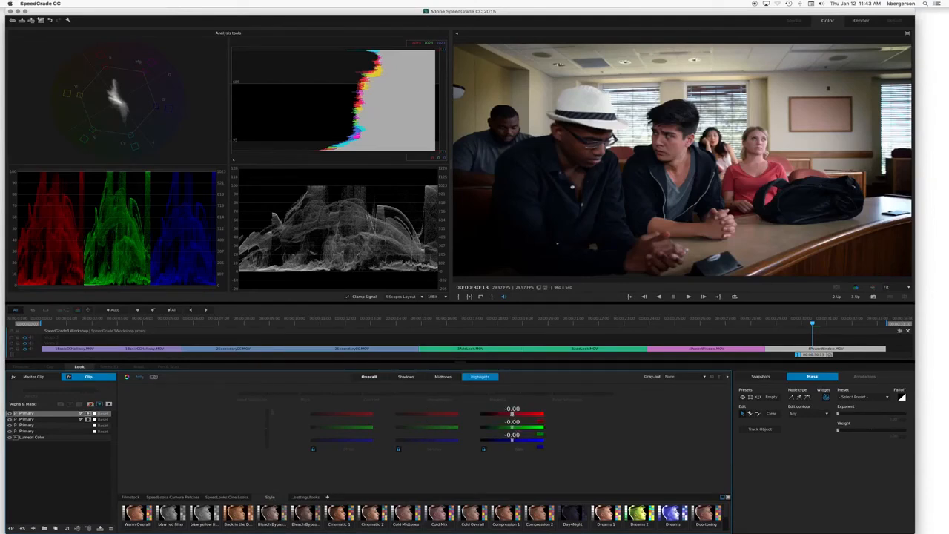
pyautogui.moveTo(512, 413); pyautogui.dragTo(507, 413)
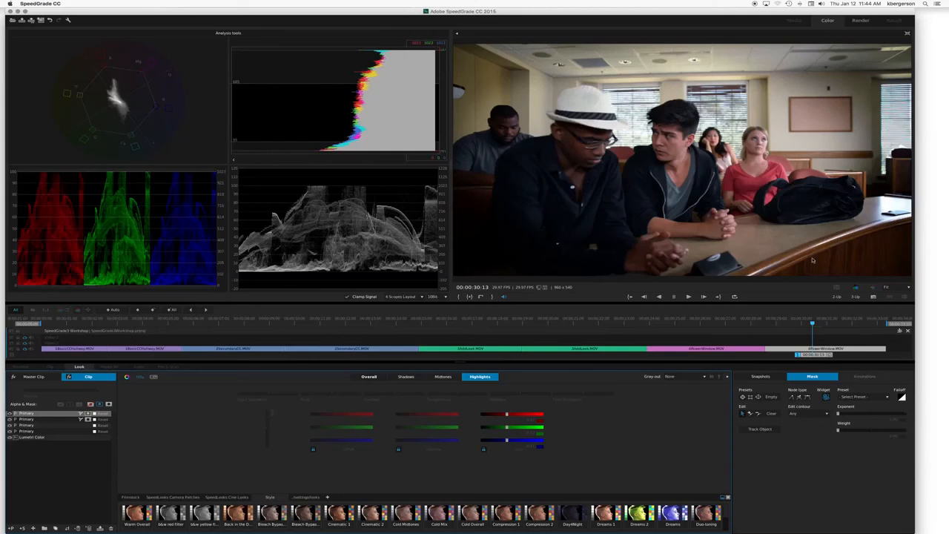
pyautogui.moveTo(583, 394)
pyautogui.moveTo(582, 394); pyautogui.dragTo(567, 394)
pyautogui.click(9, 413)
pyautogui.click(9, 413)
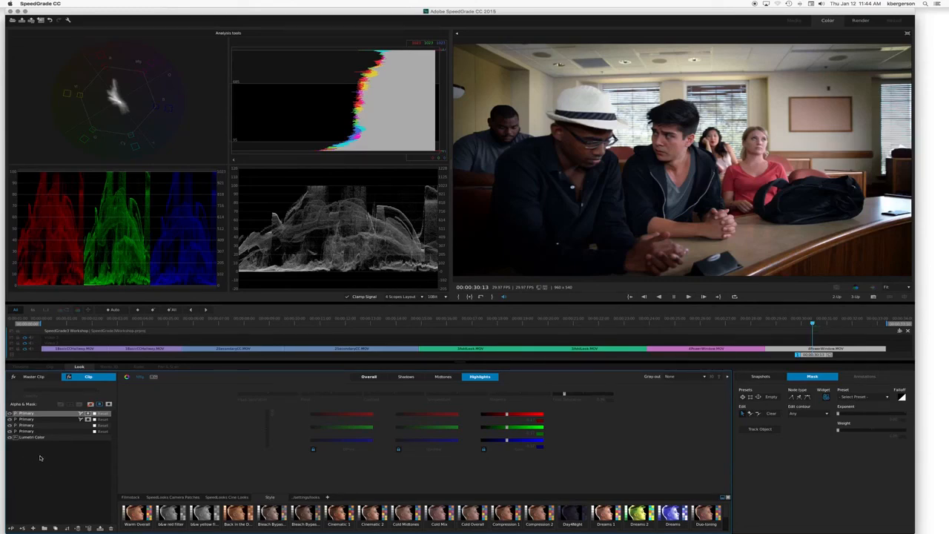
# - Save the clip's grading as a look preset and rename it NewName
pyautogui.click(100, 528)
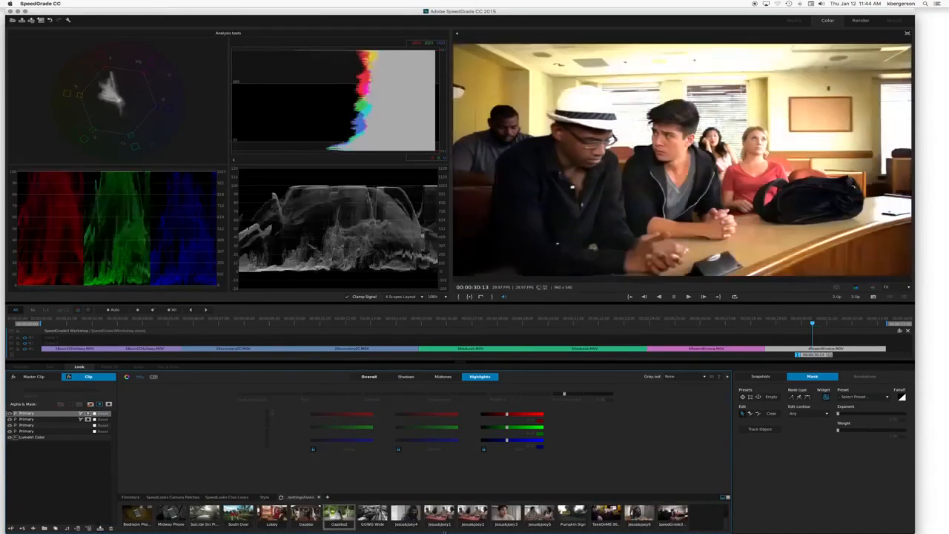
pyautogui.click(671, 524)
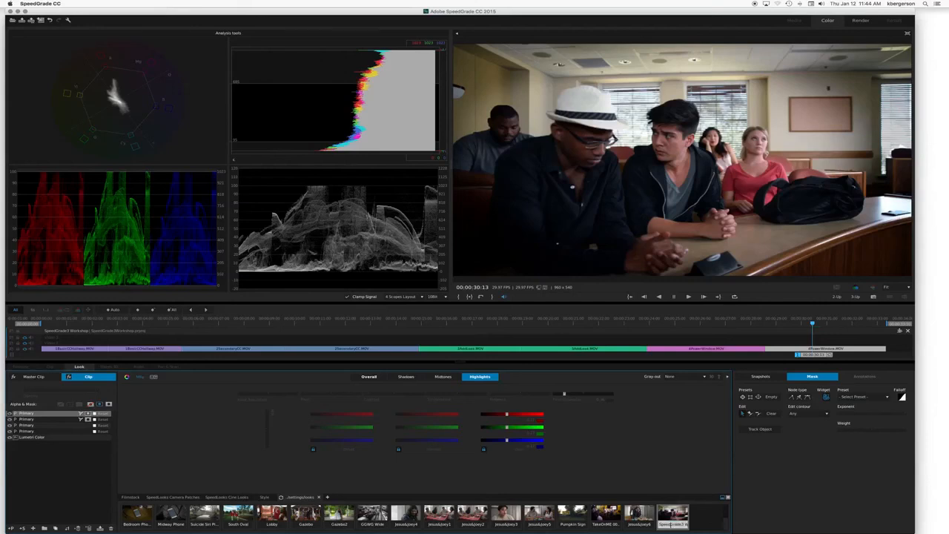
pyautogui.doubleClick(671, 524)
pyautogui.write('NewName')
pyautogui.press('Return')
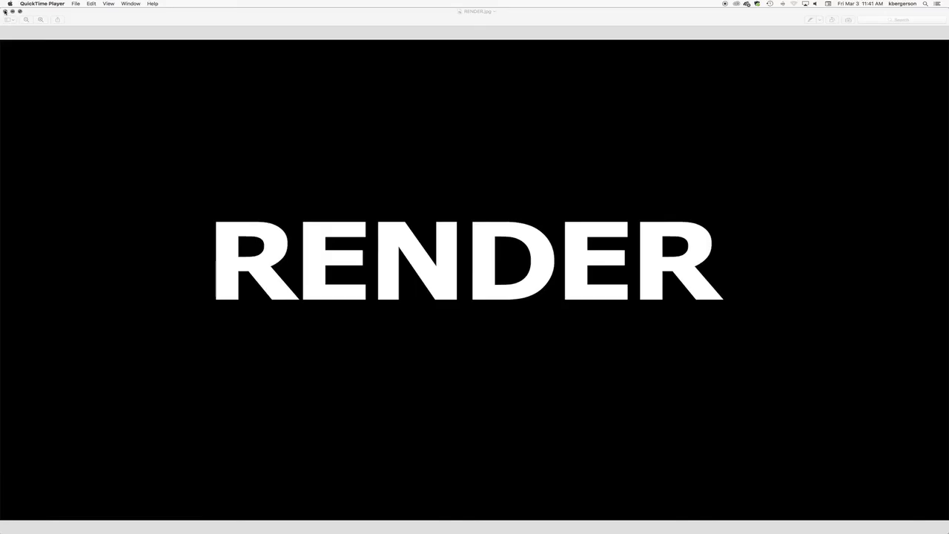
# - Close the RENDER image and save the SpeedGrade project as SpeedGrade3 Workshop.ircp in the SpeedGrade3Assets folder, replacing the existing file
pyautogui.click(5, 11)
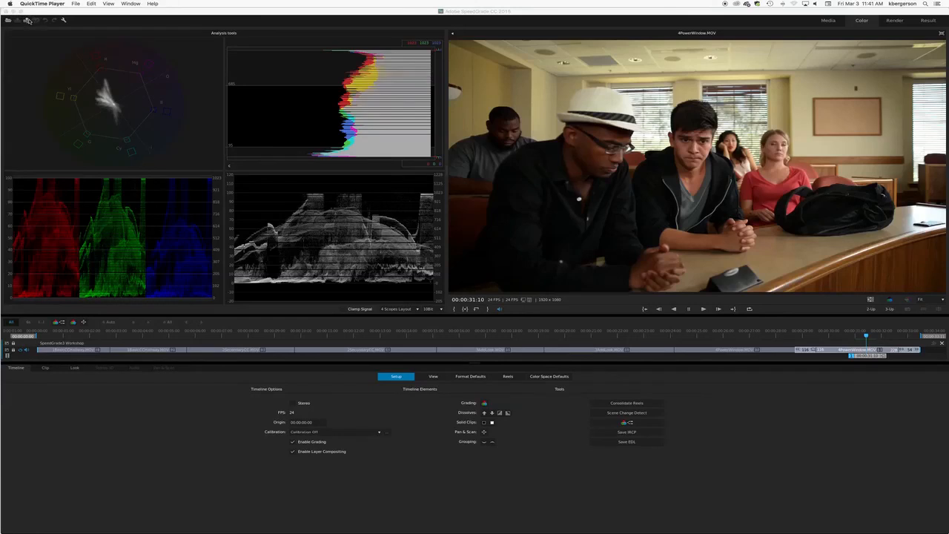
pyautogui.click(28, 21)
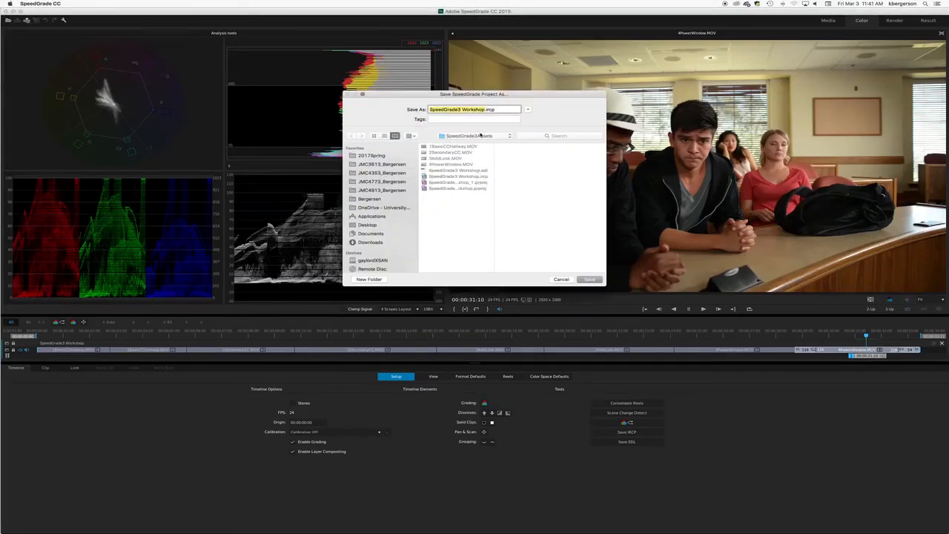
pyautogui.click(589, 279)
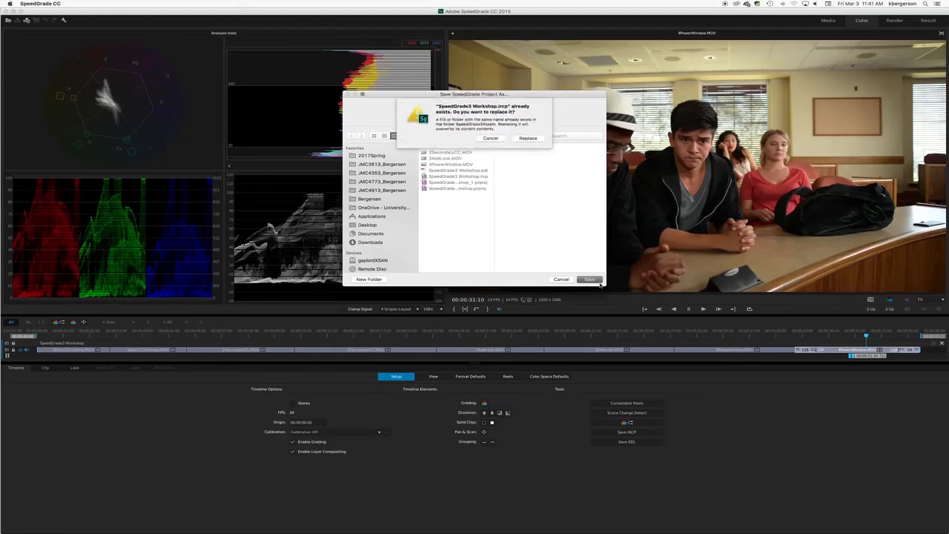
pyautogui.click(527, 139)
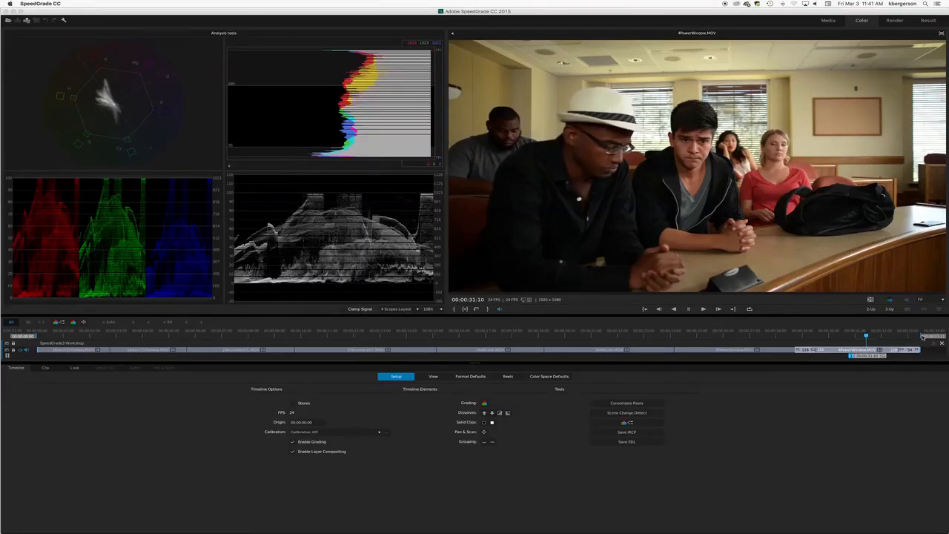
# - Move the playhead back to the opening frames of the first hallway clip
pyautogui.click(39, 342)
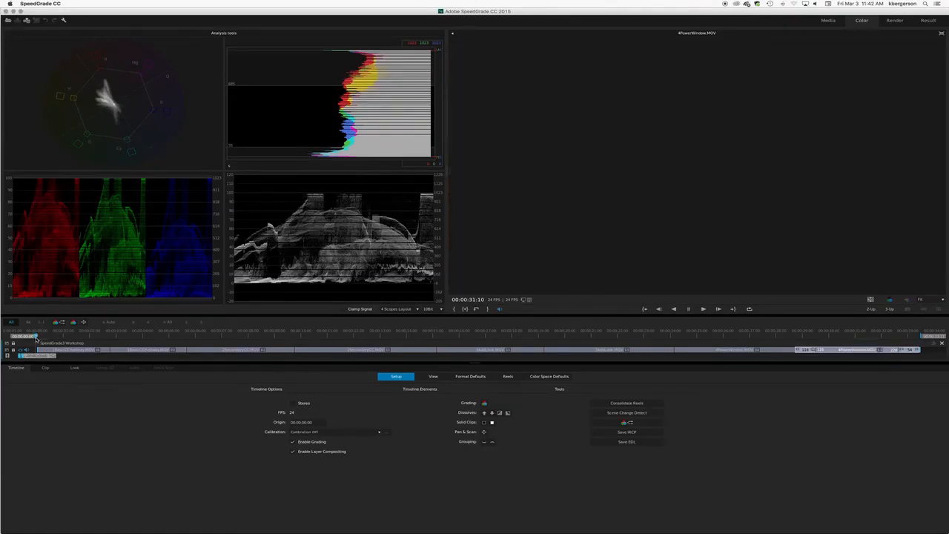
pyautogui.moveTo(40, 340)
pyautogui.mouseDown()
pyautogui.moveTo(64, 339)
pyautogui.moveTo(39, 342)
pyautogui.mouseUp()
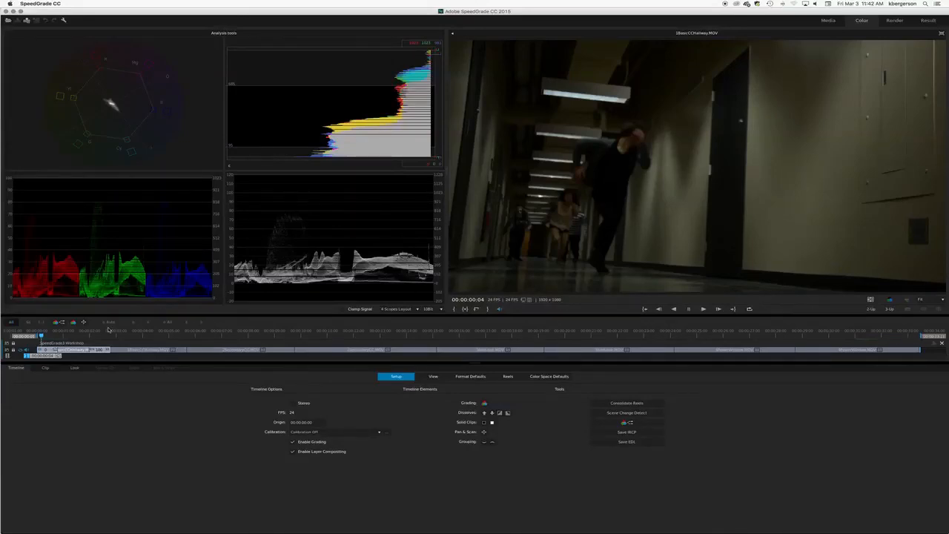
pyautogui.click(40, 338)
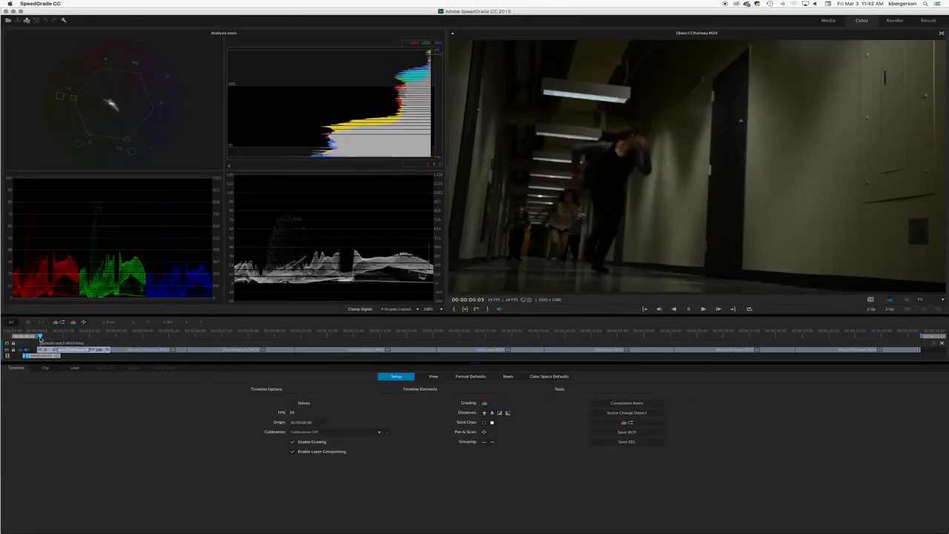
pyautogui.moveTo(40, 338)
pyautogui.mouseDown()
pyautogui.moveTo(208, 362)
pyautogui.moveTo(896, 373)
pyautogui.moveTo(140, 348)
pyautogui.moveTo(40, 333)
pyautogui.mouseUp()
# - Open the render settings and set the output folder to SpeedGrade3Assets
pyautogui.click(895, 21)
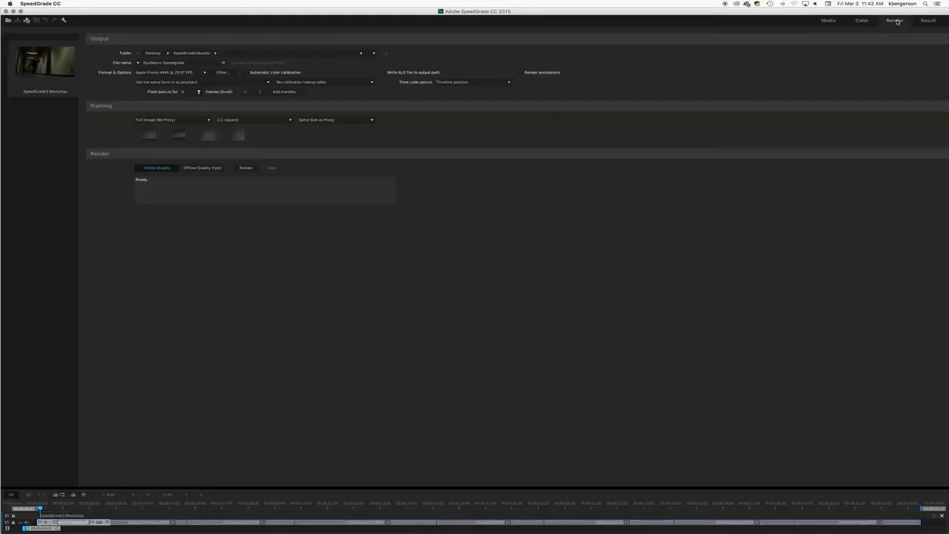
pyautogui.click(167, 53)
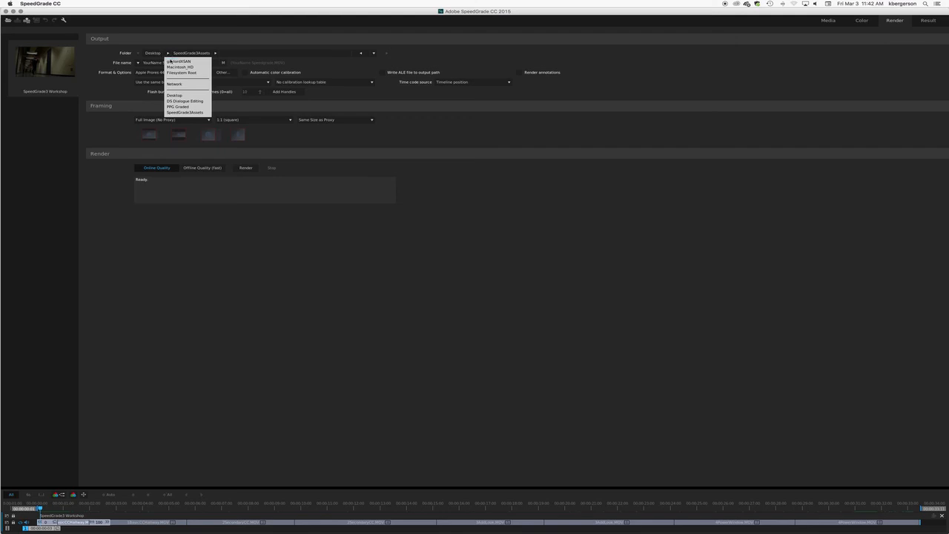
pyautogui.click(174, 113)
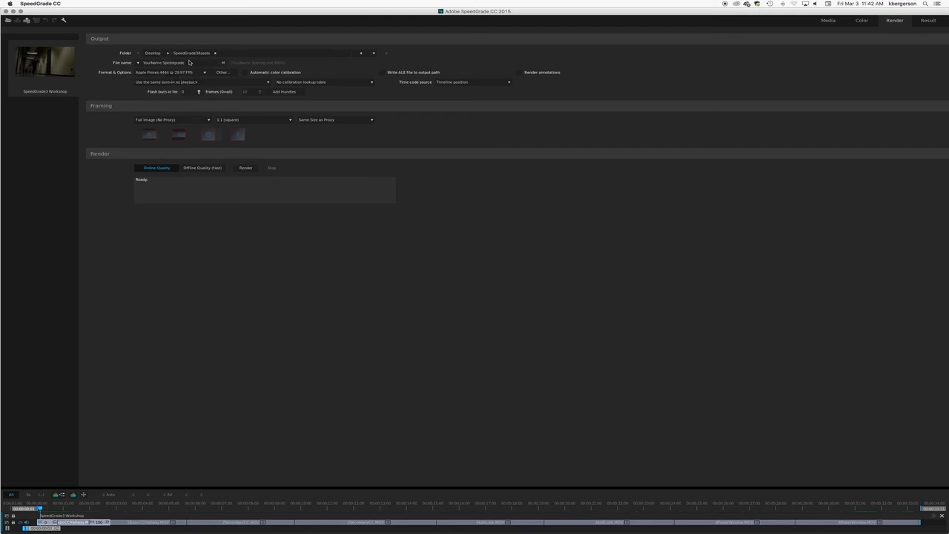
# - Name the output file YourName Speedgrade
pyautogui.click(189, 62)
pyautogui.doubleClick(189, 62)
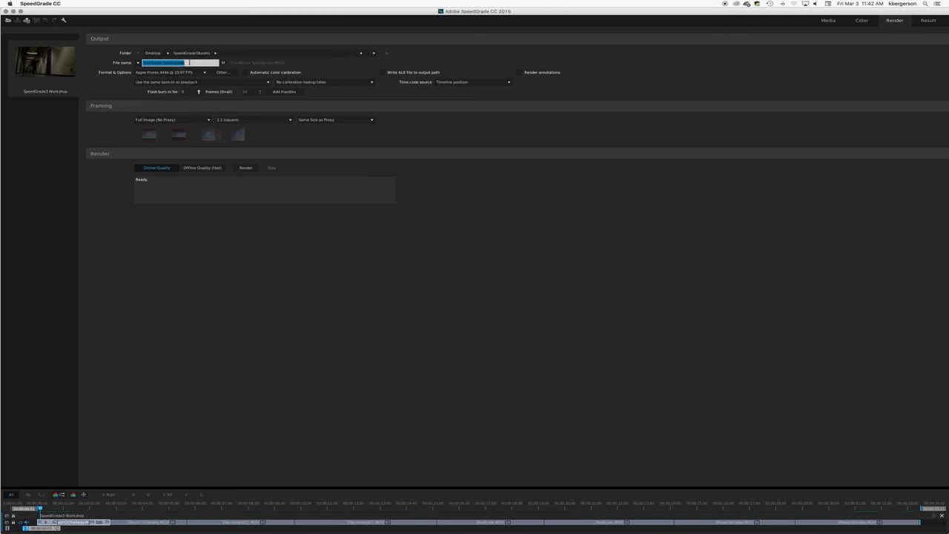
pyautogui.write('YOur')
pyautogui.press('BackSpace')
pyautogui.press('BackSpace')
pyautogui.press('BackSpace')
pyautogui.write('ourName Spee')
pyautogui.press('BackSpace')
pyautogui.press('BackSpace')
# - Set the output format to Apple Prores 4444 @ 29.97 FPS and start rendering with the playhead at the timeline's beginning
pyautogui.click(204, 72)
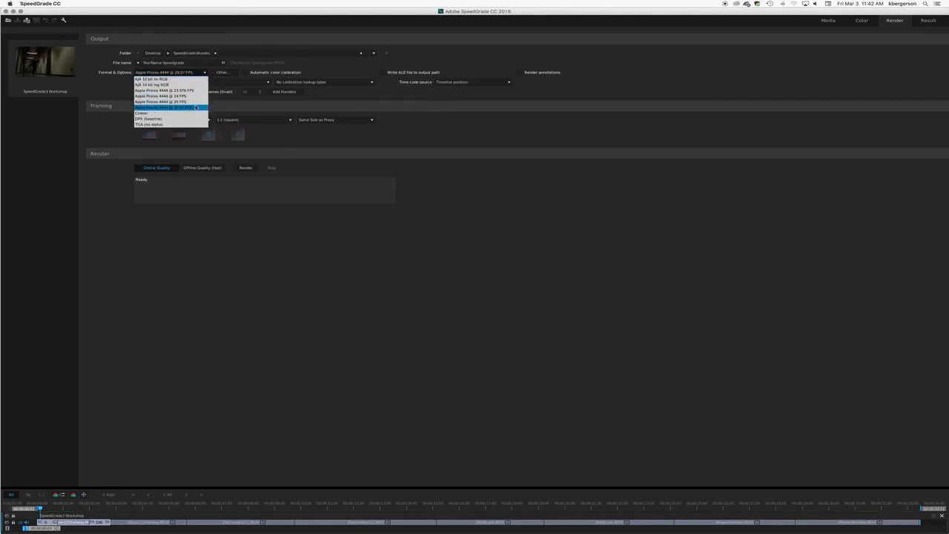
pyautogui.click(199, 109)
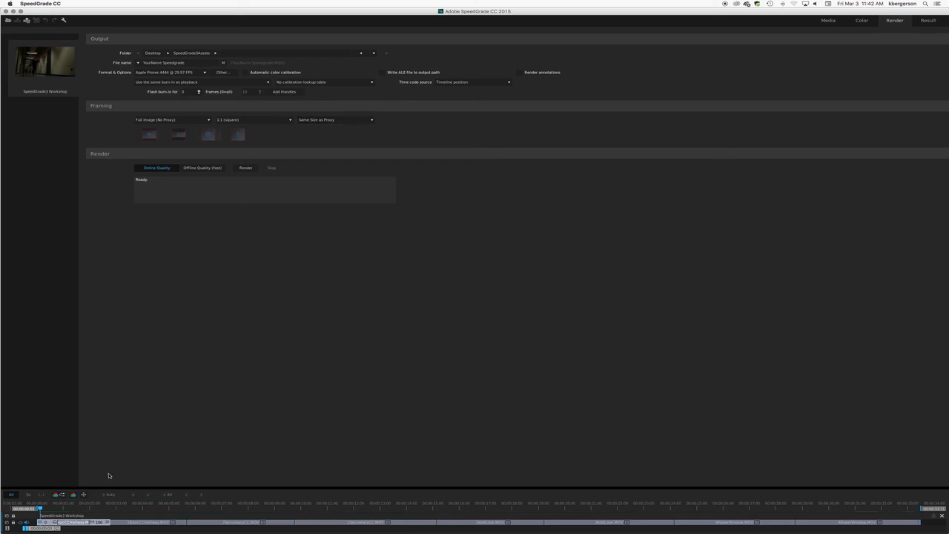
pyautogui.moveTo(41, 509); pyautogui.dragTo(34, 509)
pyautogui.click(246, 167)
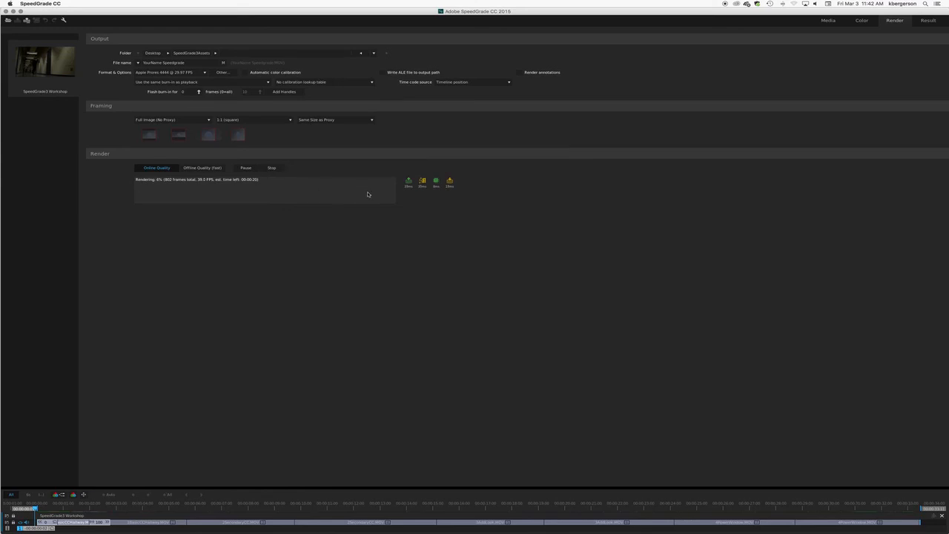